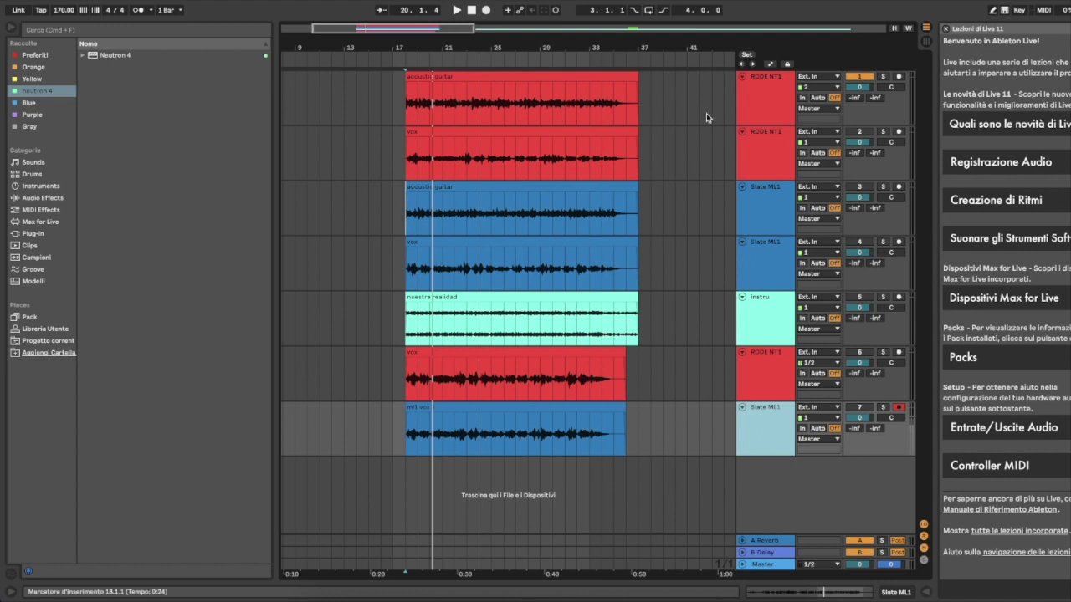
Deactivate all tracks except the first RODE NT1 acoustic guitar track and play it from the start of its clip
click(767, 94)
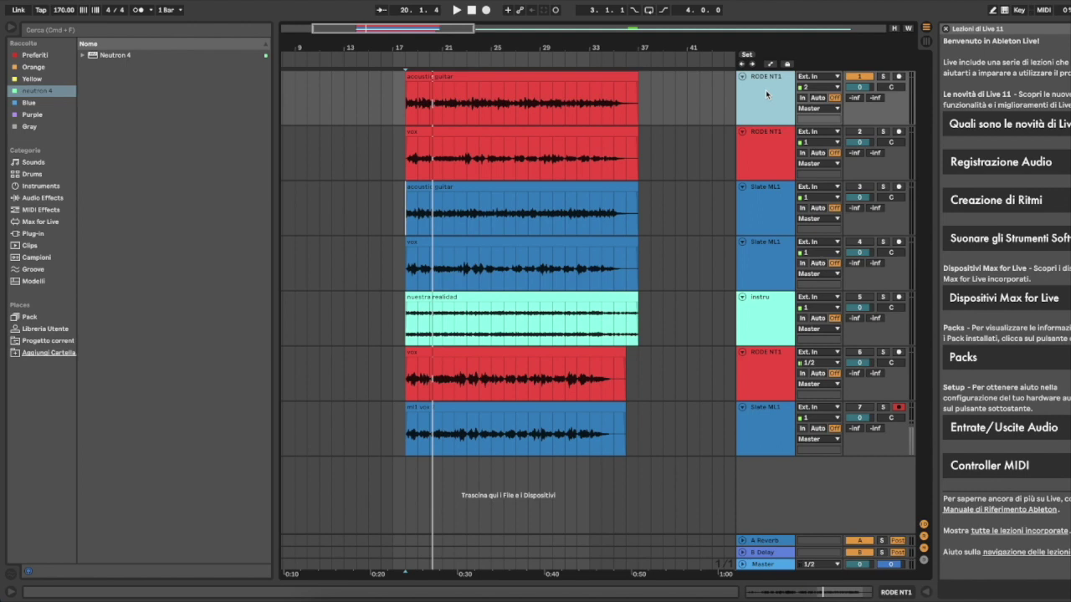
shift+click(774, 426)
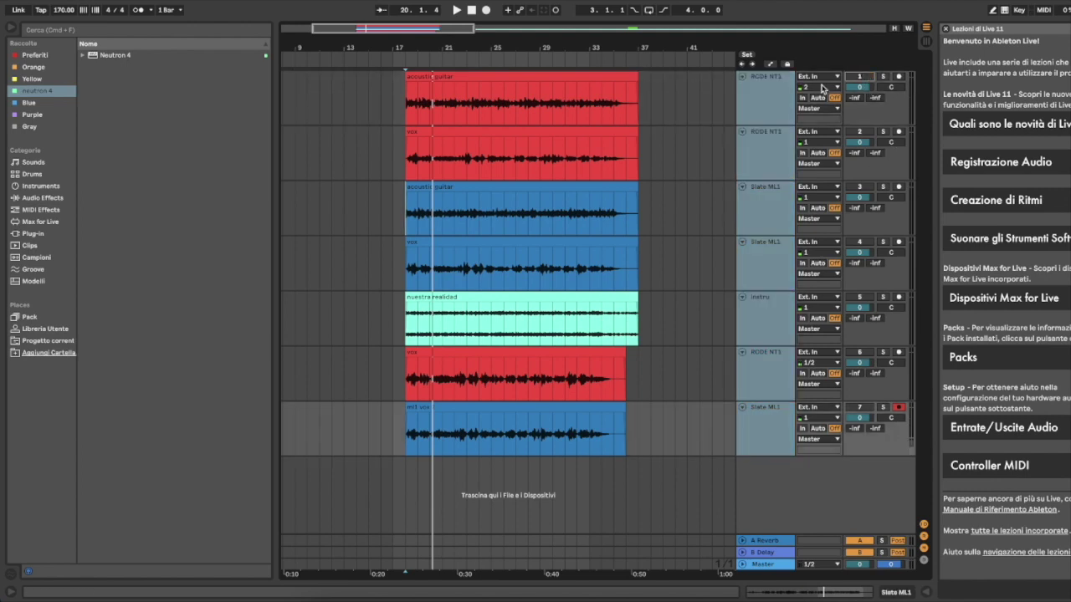
click(764, 89)
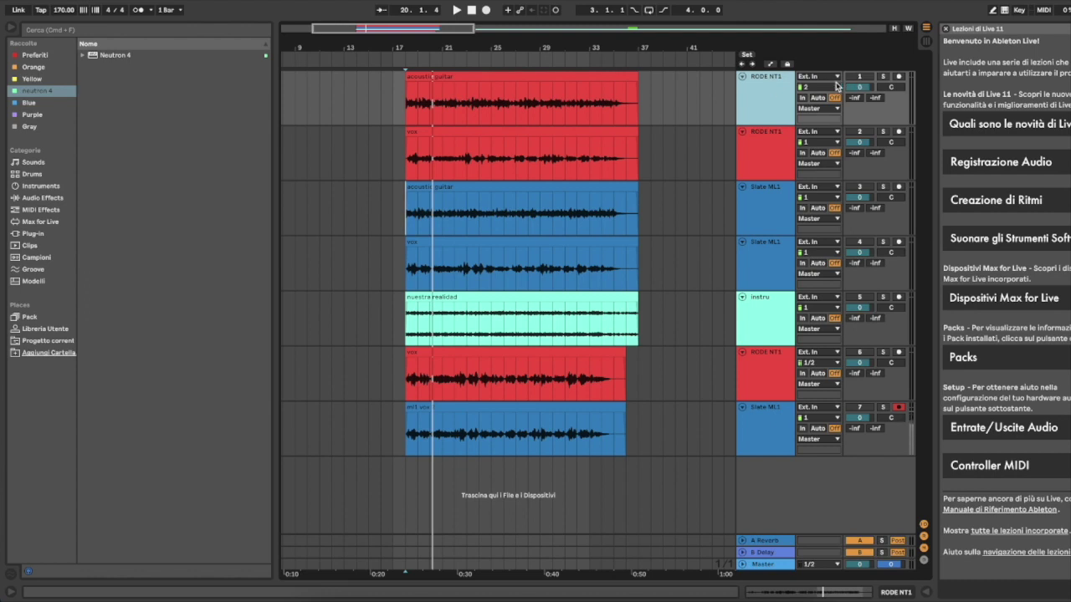
click(861, 77)
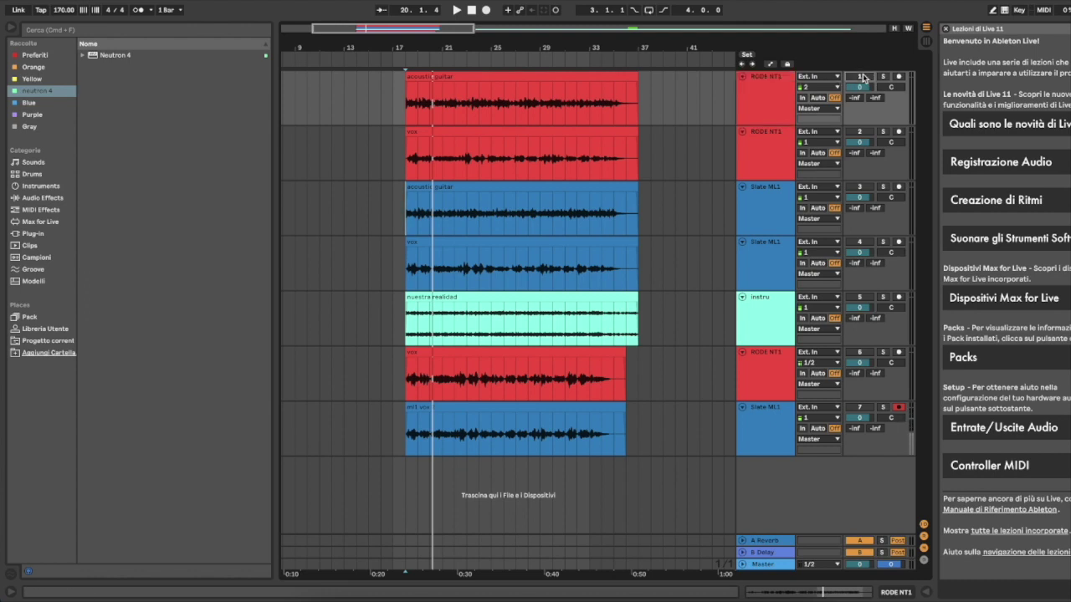
click(408, 109)
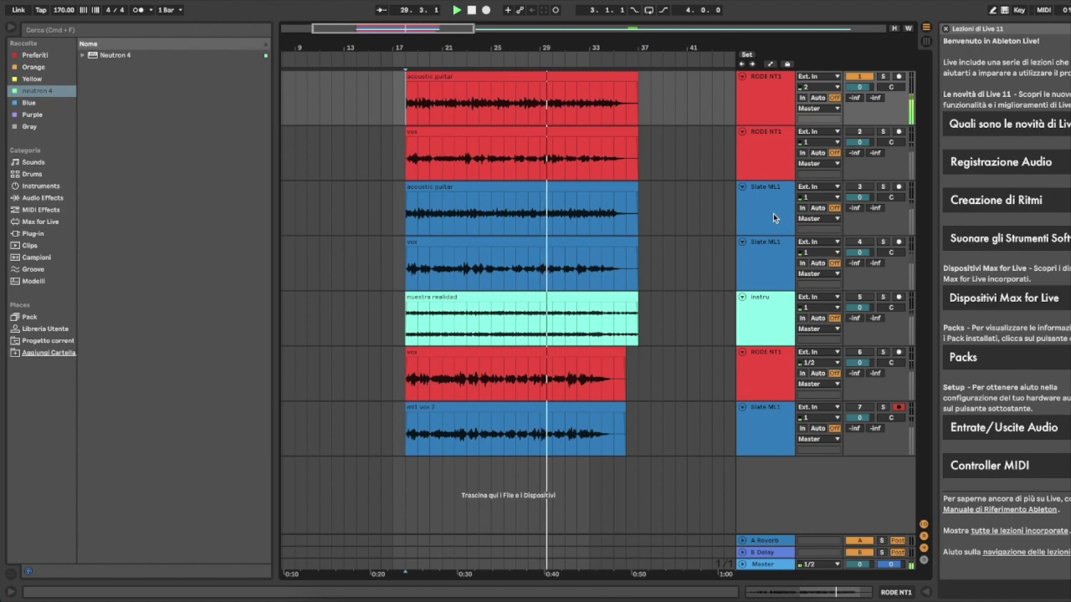
Move the Slate ML1 acoustic guitar track directly below the RODE NT1 guitar track and play it as the only active track
drag(773, 213, 775, 141)
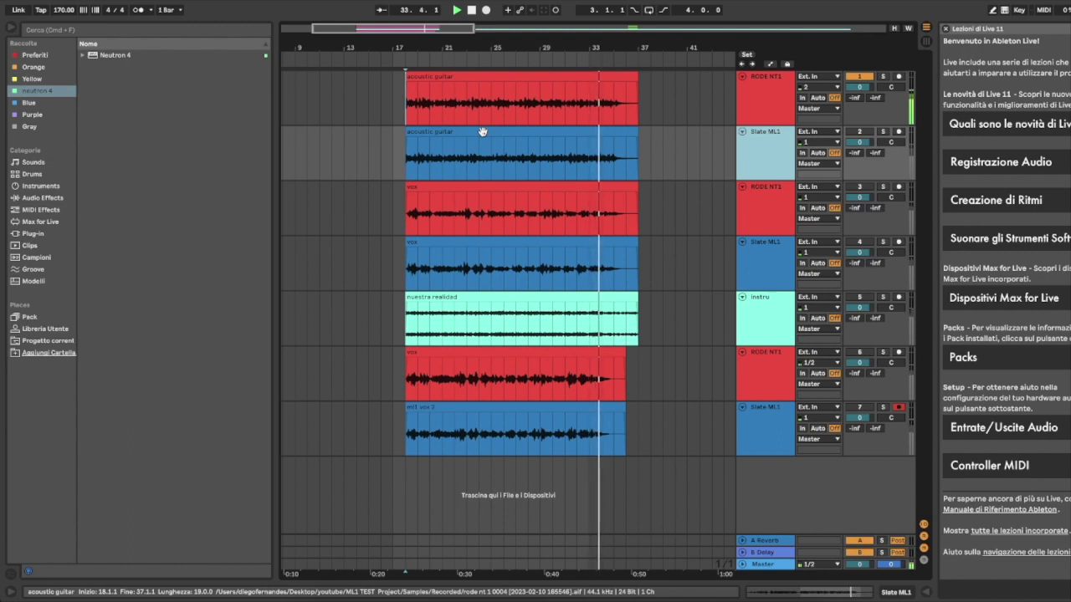
click(859, 78)
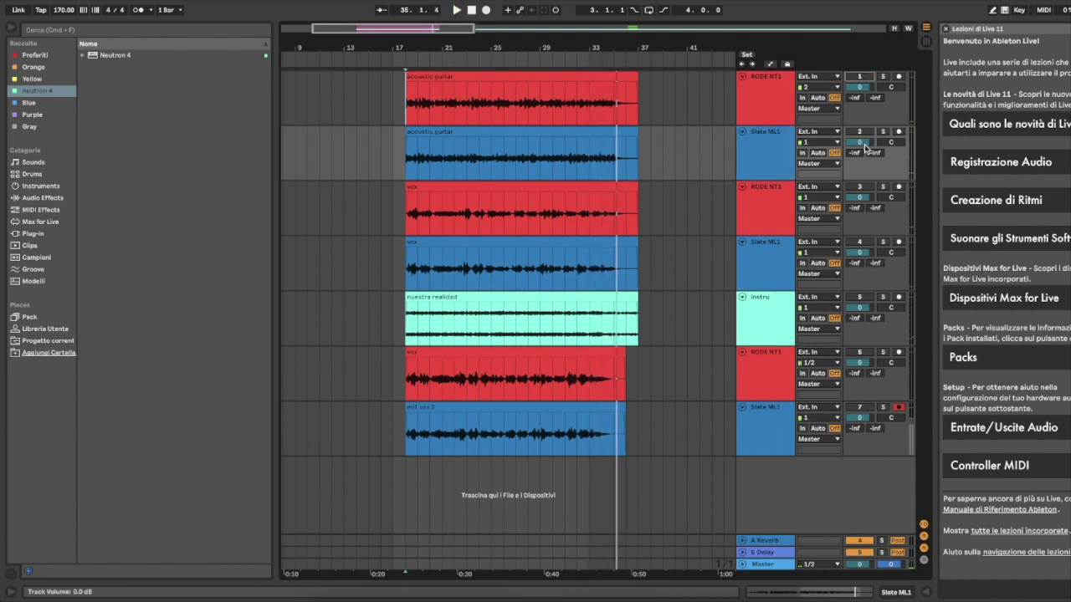
key(space)
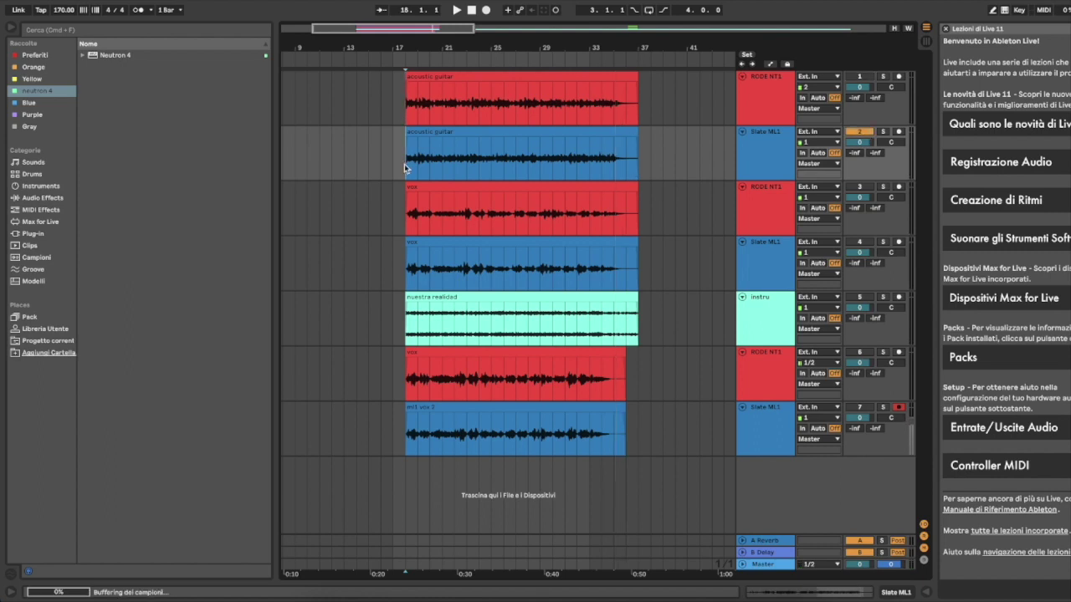
key(space)
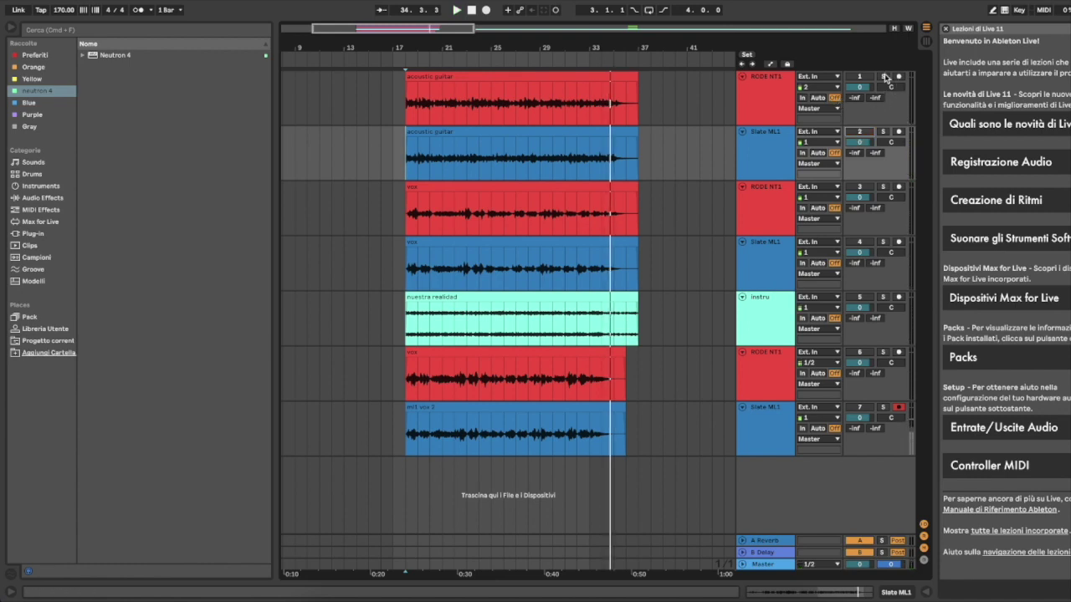
Compare the two acoustic guitar recordings by alternately soloing the RODE NT1 and Slate ML1 tracks during playback
key(space)
key(space)
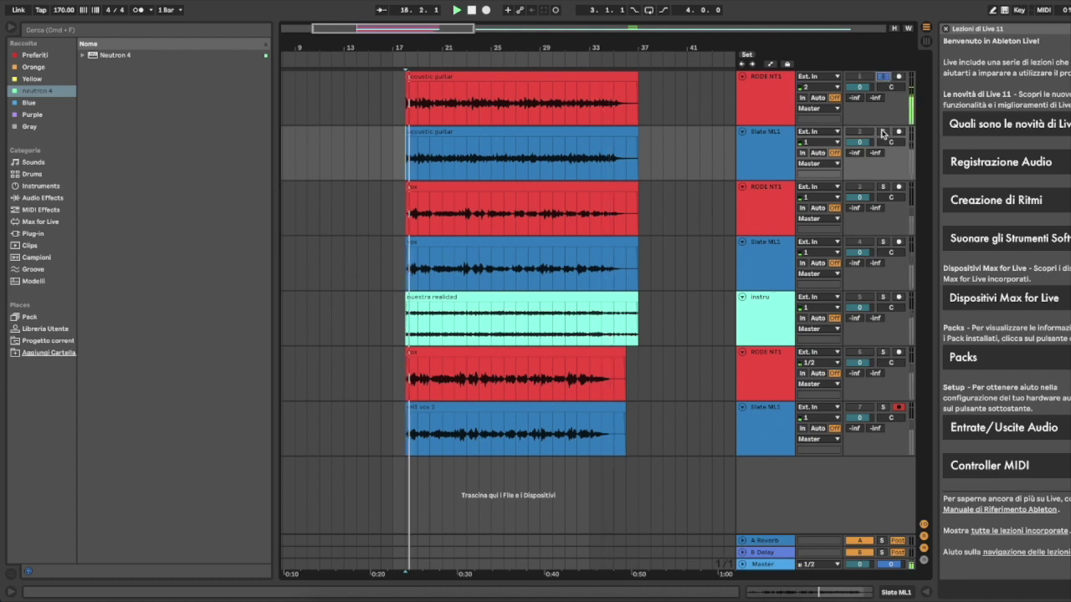
click(883, 132)
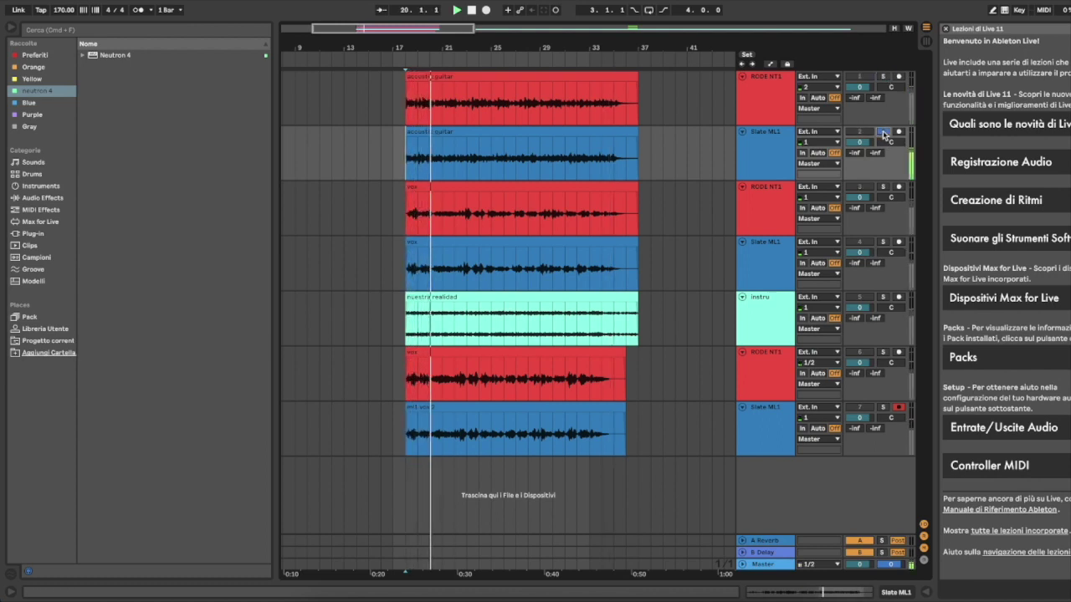
click(883, 77)
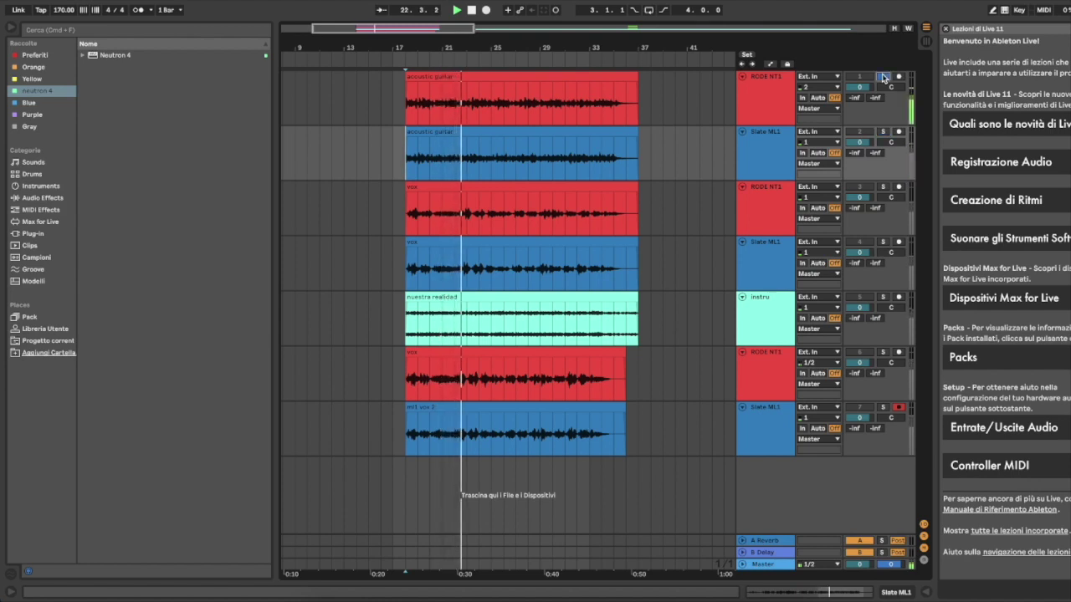
click(882, 132)
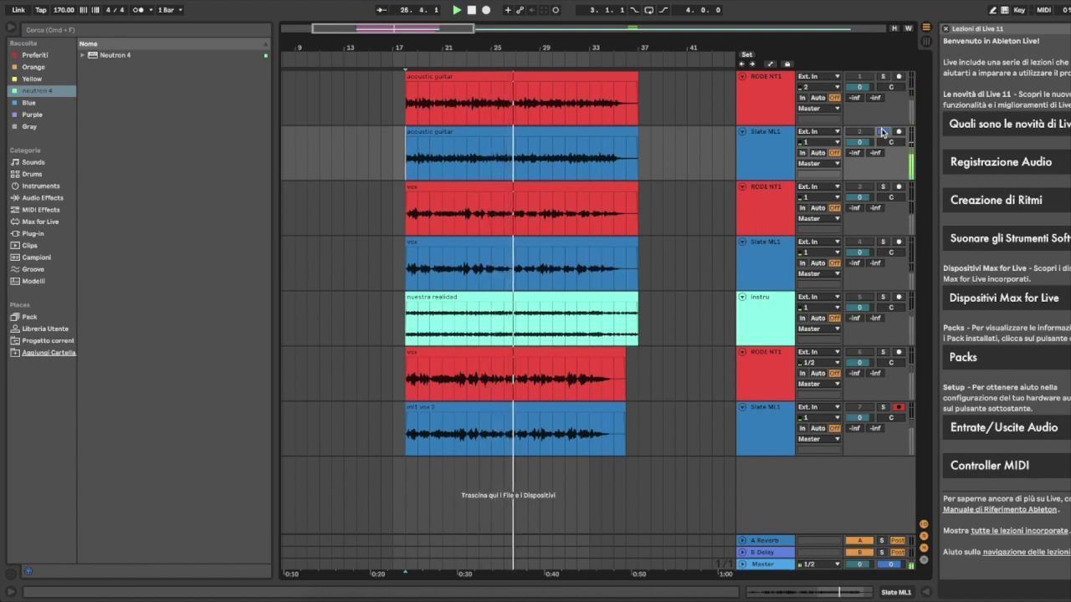
click(883, 77)
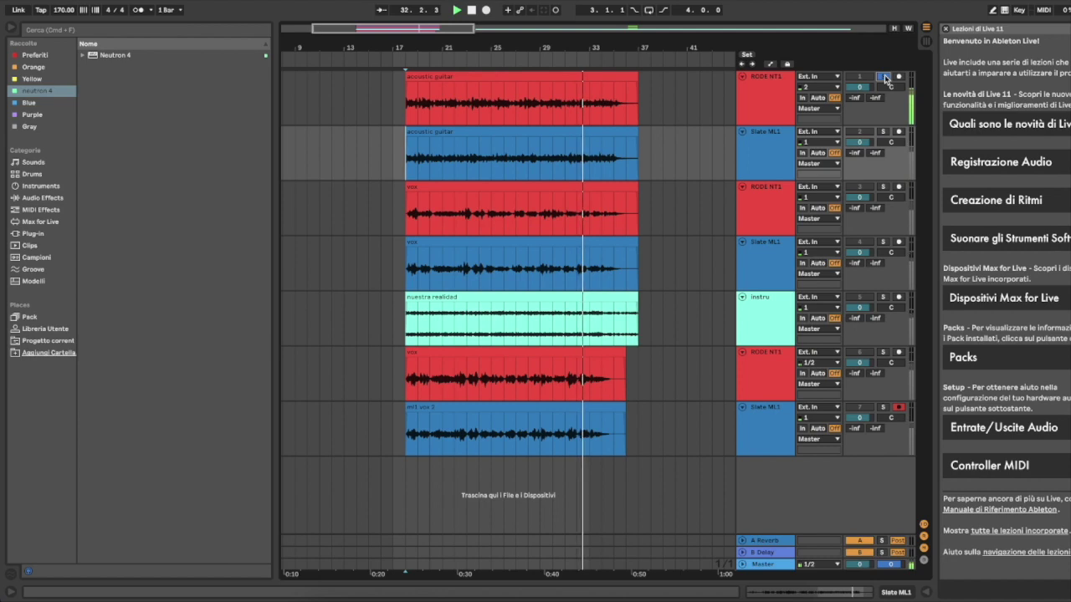
click(884, 132)
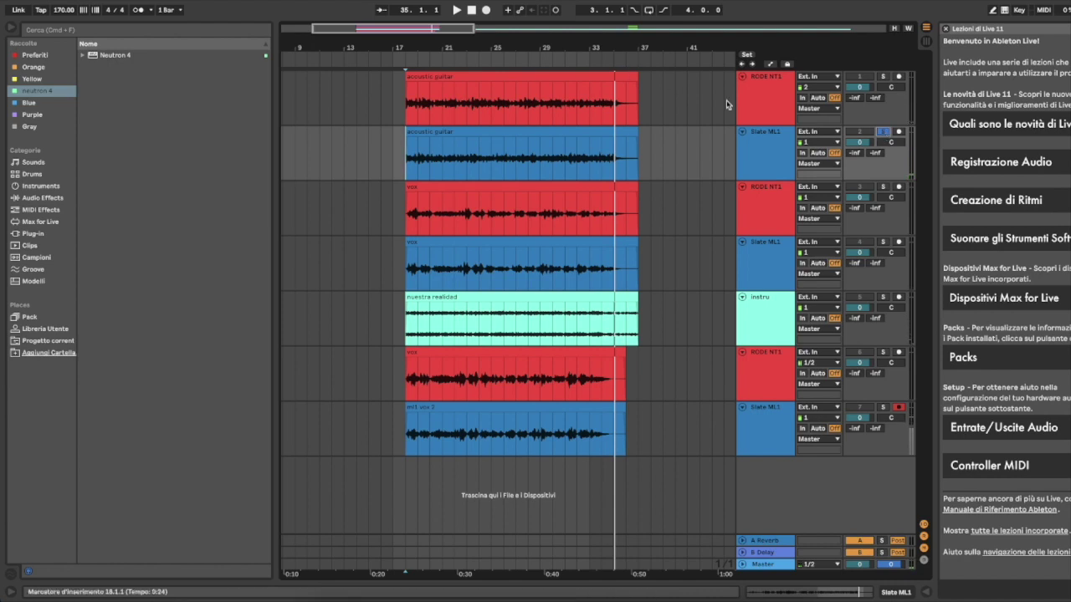
Replay the acoustic guitar clips from the start, switching the solo between the RODE NT1 and Slate ML1 tracks again
click(767, 145)
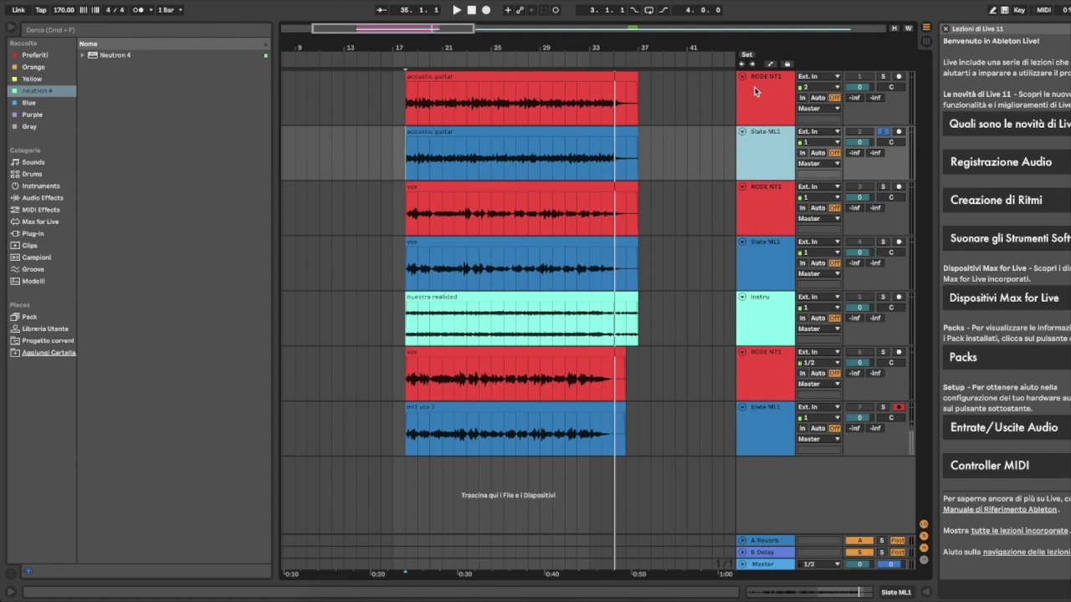
click(885, 77)
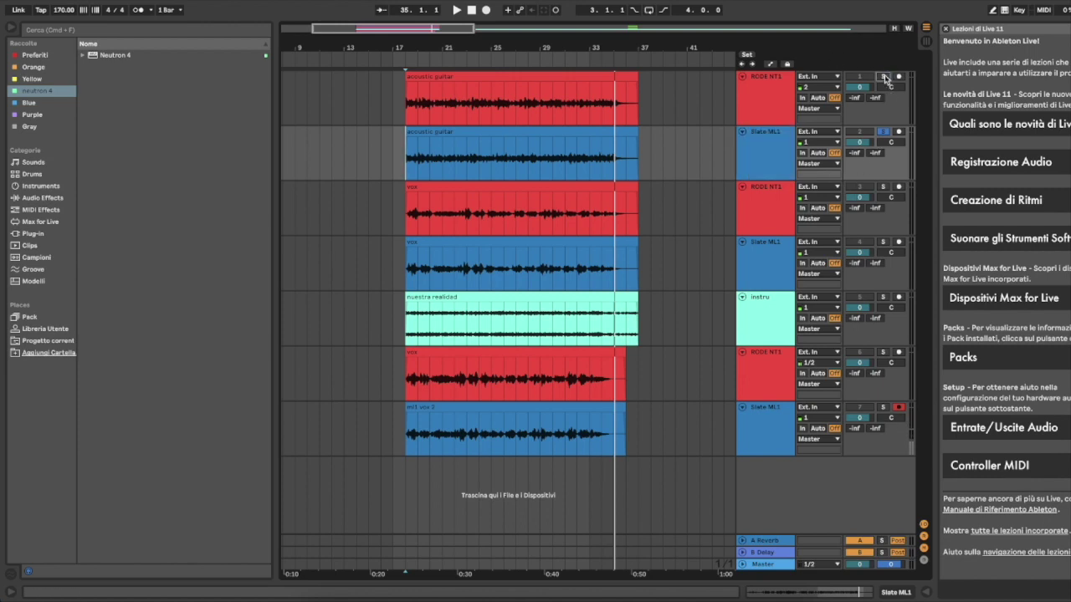
key(space)
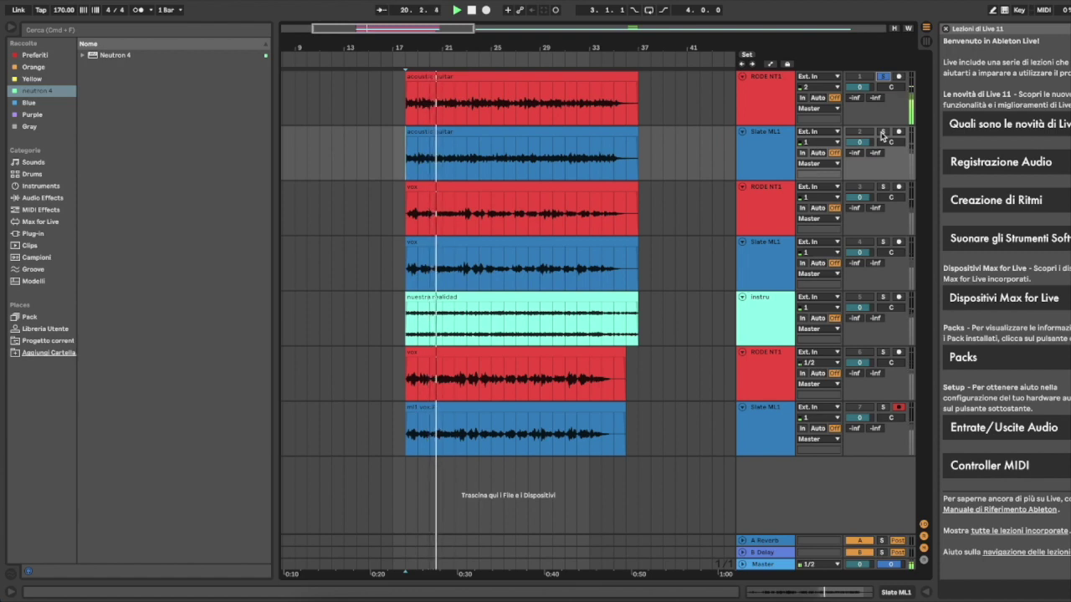
click(882, 133)
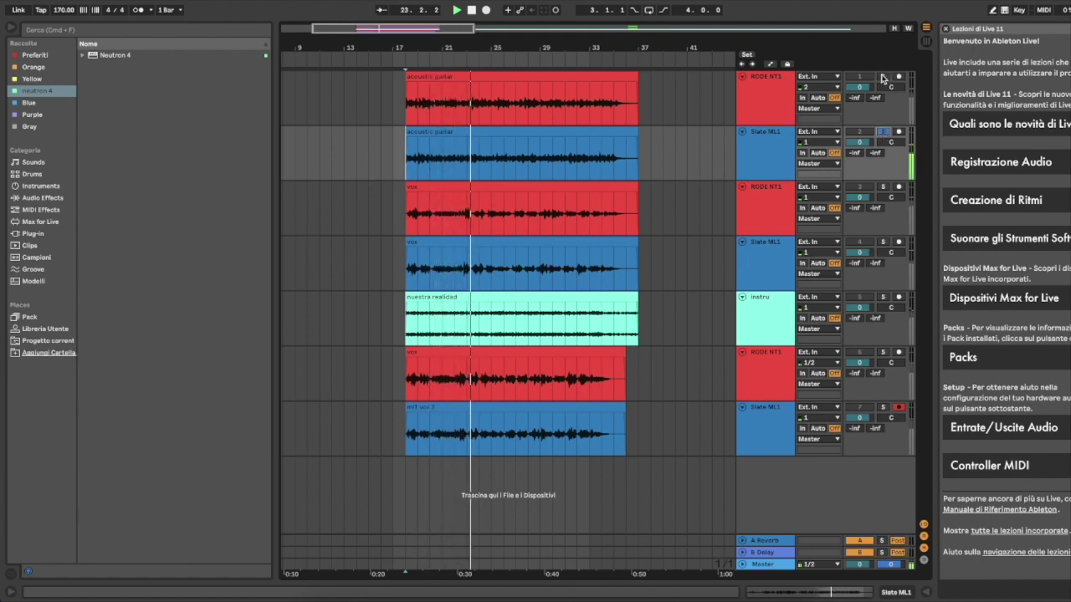
click(882, 76)
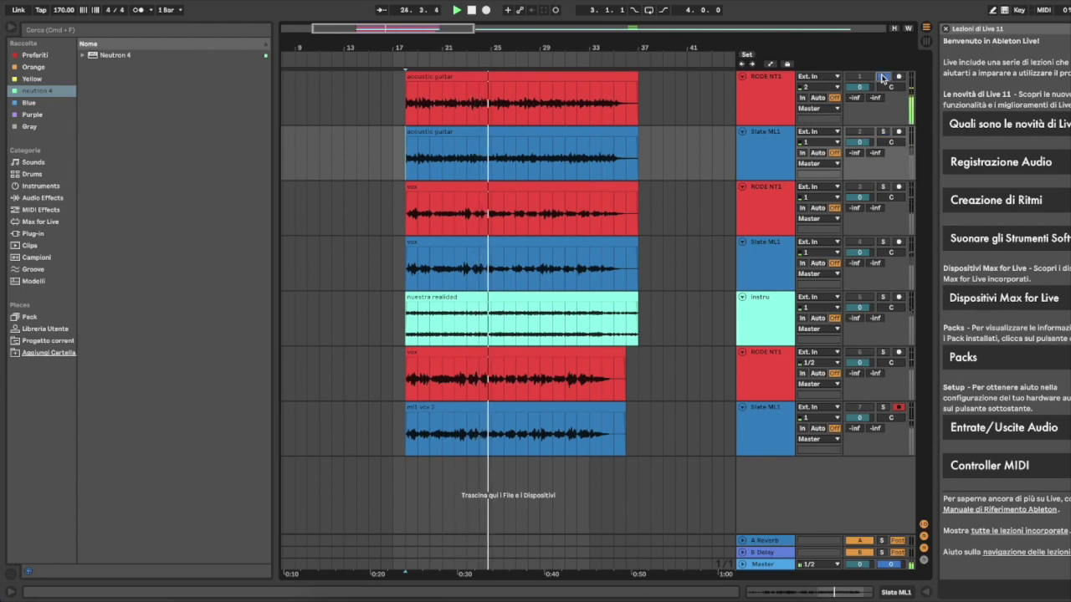
click(883, 132)
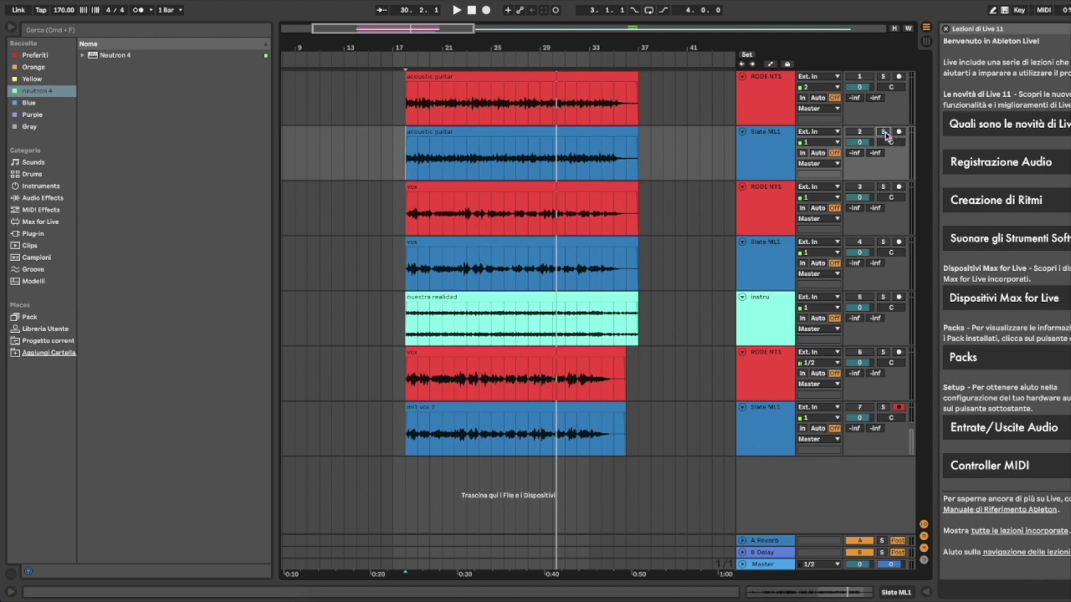
Activate the Slate ML1 acoustic guitar track, load the Virtual Mix Rack plug-in on it and open the plug-in window
click(858, 125)
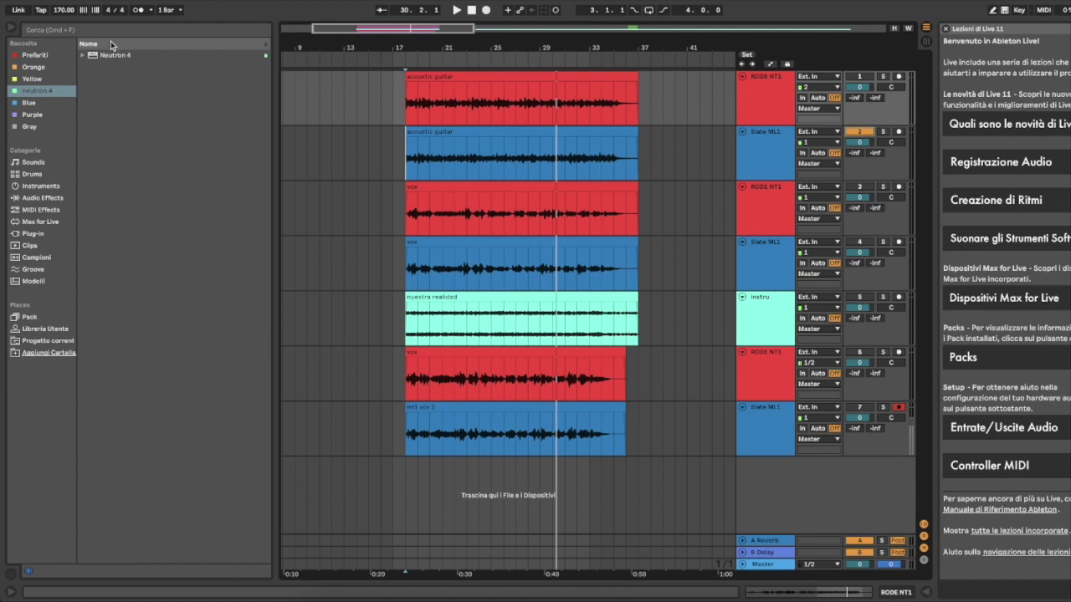
click(96, 32)
text(virtua)
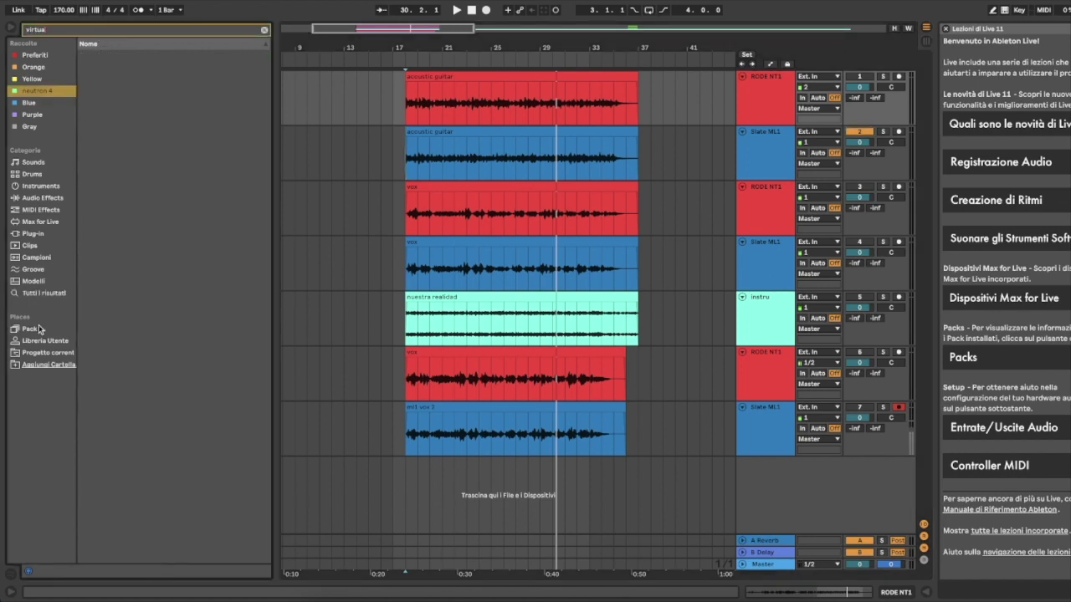
double_click(123, 79)
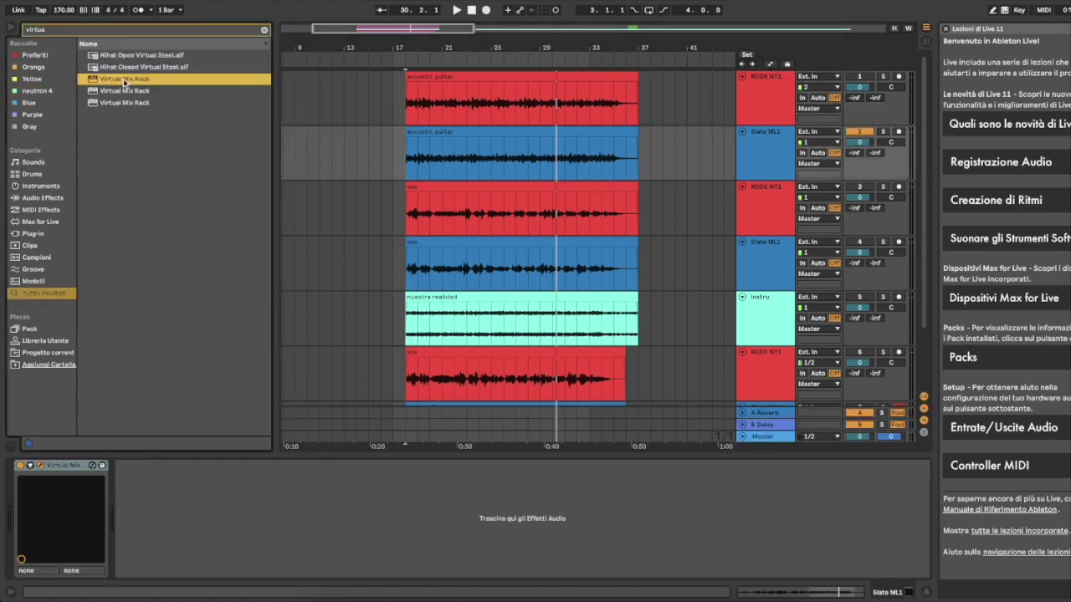
click(41, 466)
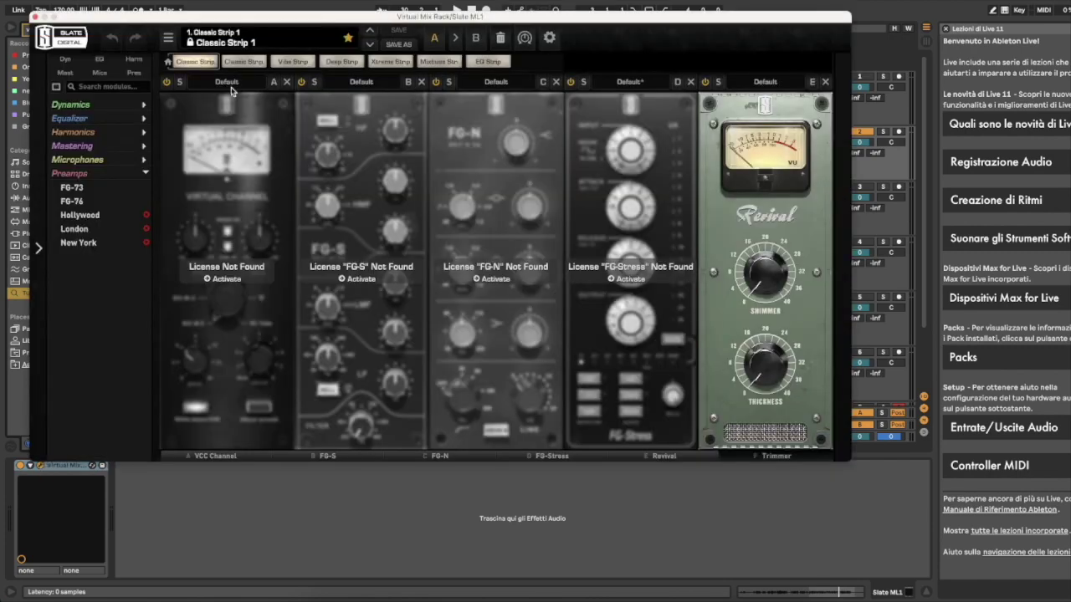
Remove all the Classic Strip 1 preset modules from the Virtual Mix Rack
click(285, 82)
click(285, 82)
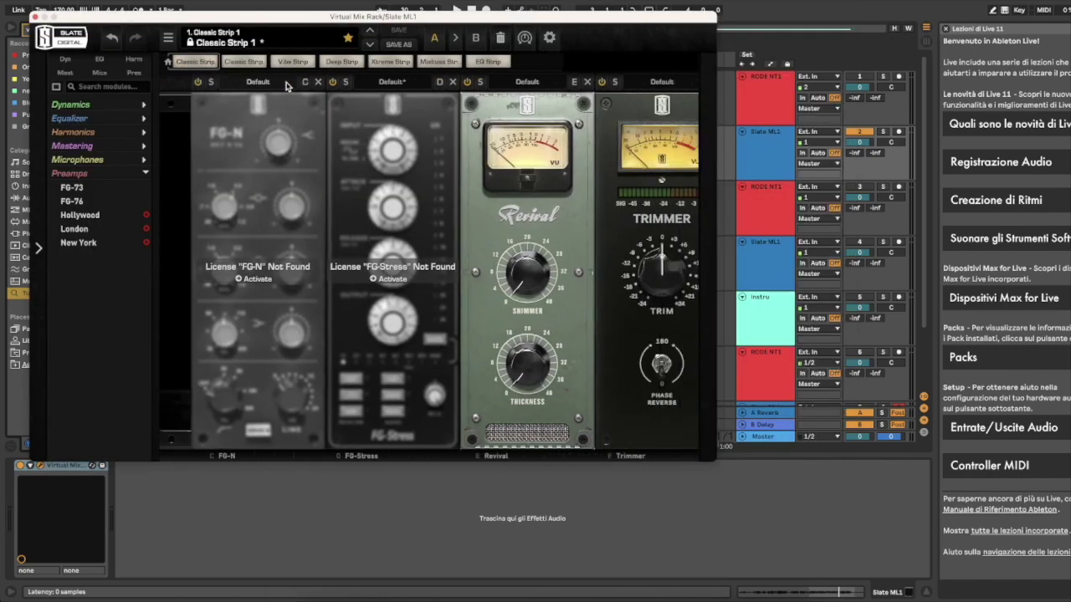
click(285, 82)
click(286, 82)
click(285, 82)
click(285, 82)
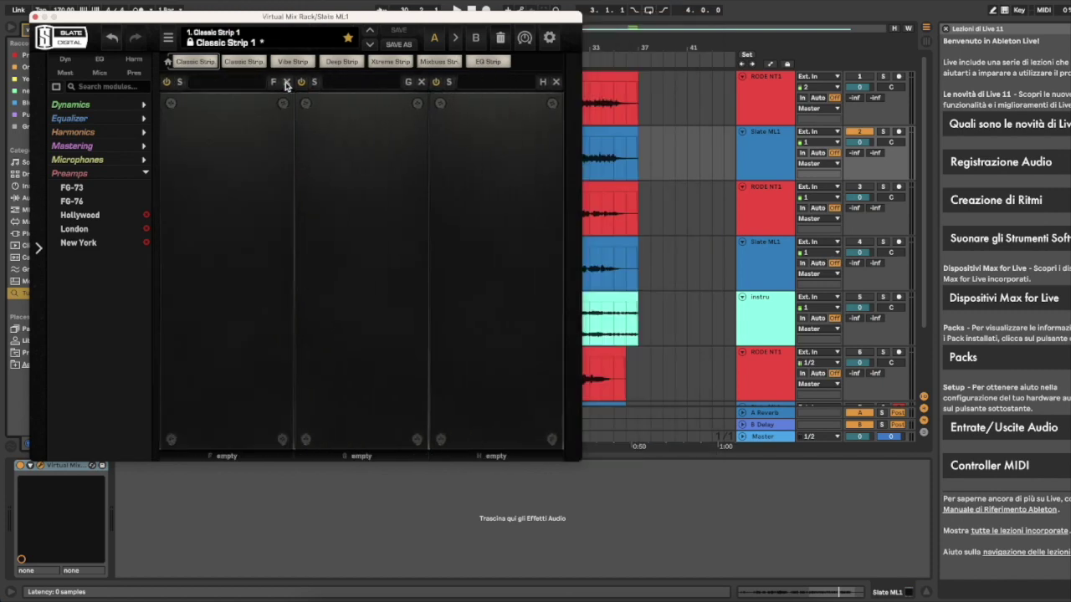
Add the Classic Tubes and Classic 87 microphone modules to the first two empty rack slots and bypass Classic 87
click(104, 159)
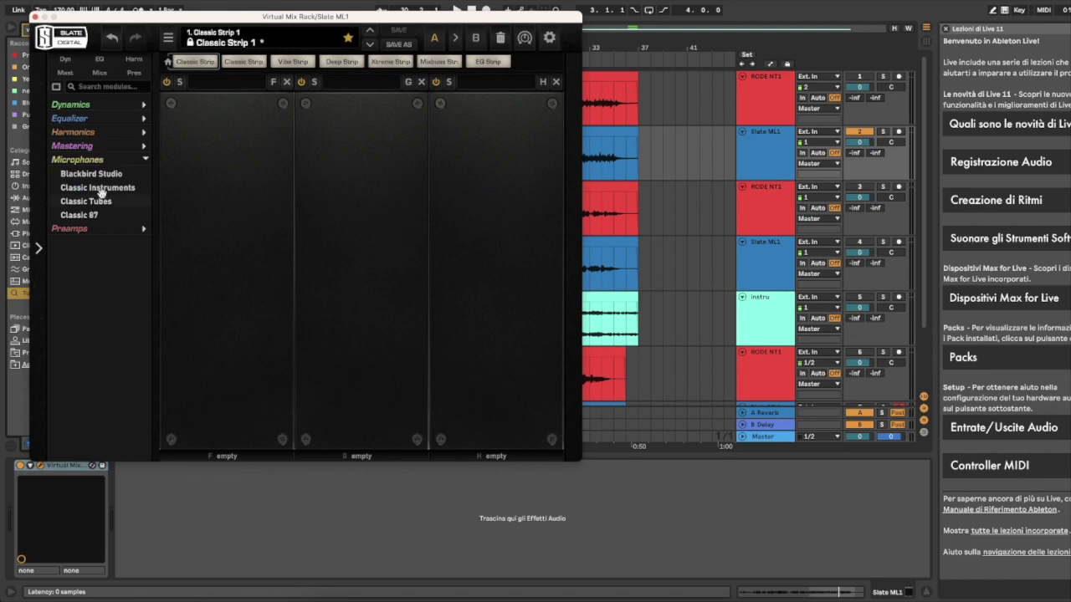
drag(105, 203, 242, 176)
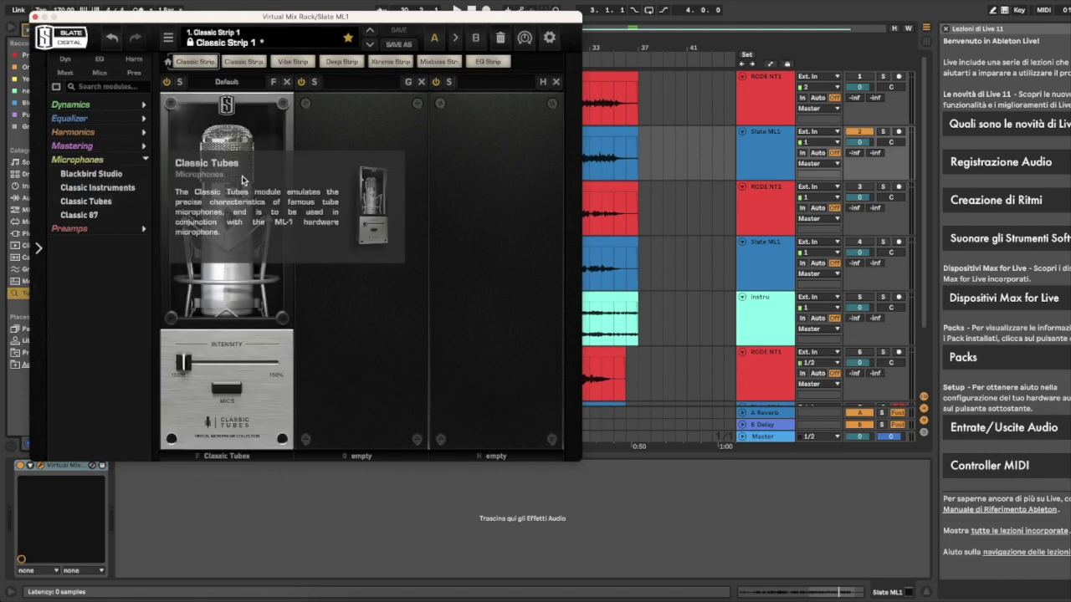
drag(73, 215, 377, 165)
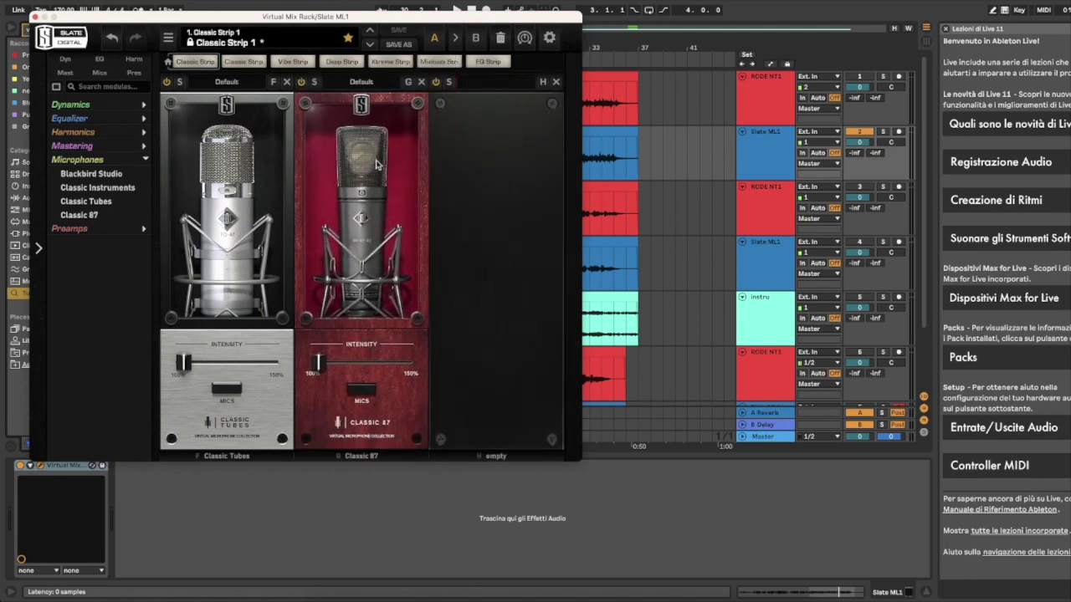
click(303, 82)
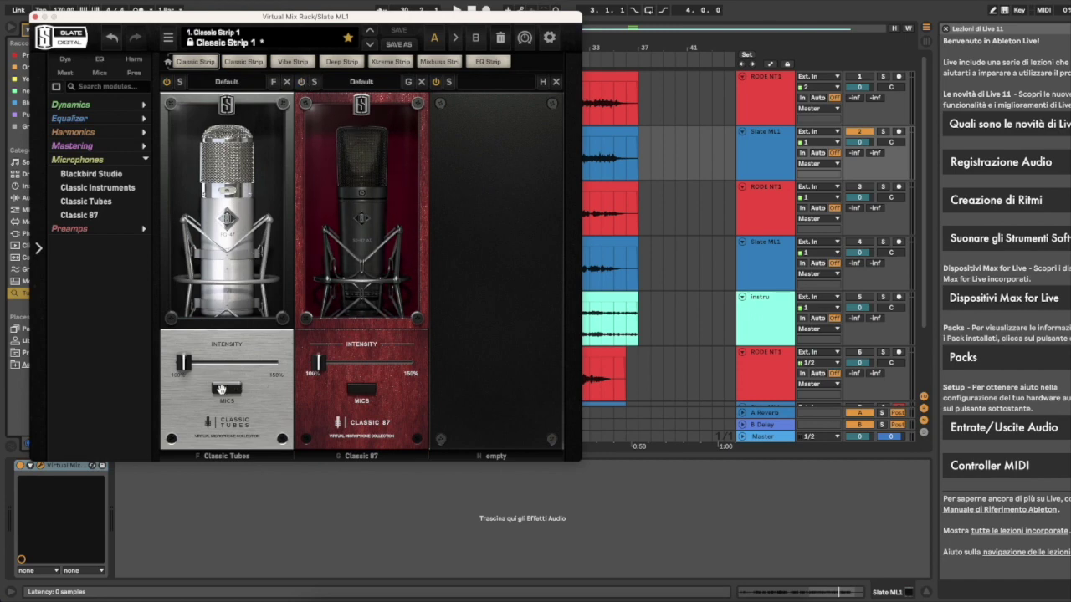
Step through the microphone models available in the Classic Tubes module
click(242, 298)
click(243, 299)
click(243, 298)
click(242, 299)
click(242, 298)
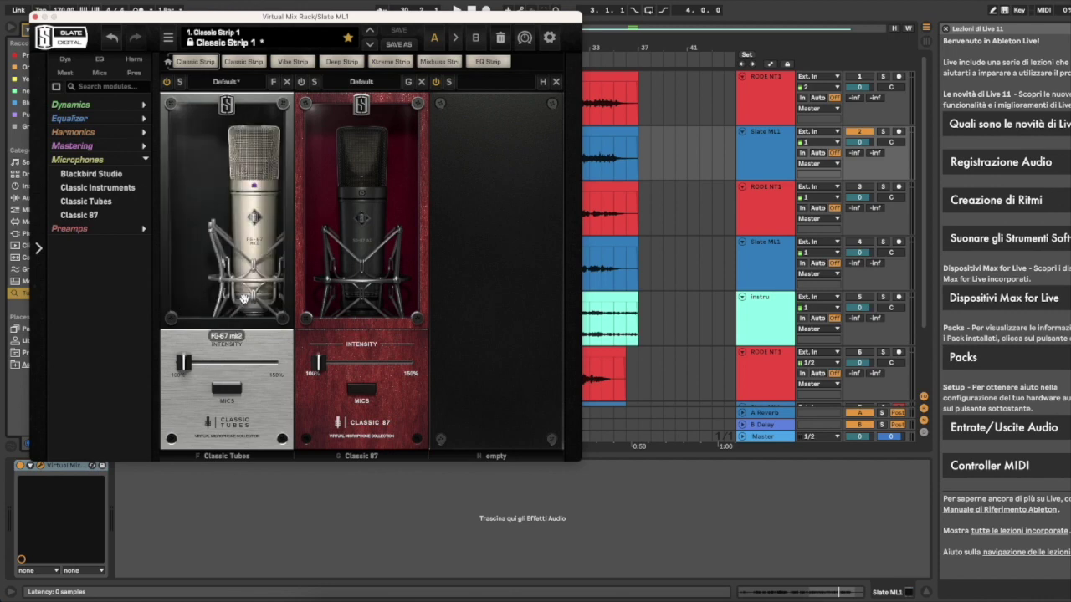
click(243, 298)
Play the Slate ML1 guitar and audition the FG-800, FG-251, FG-67 and FG-12 microphone models in Classic Tubes
click(225, 398)
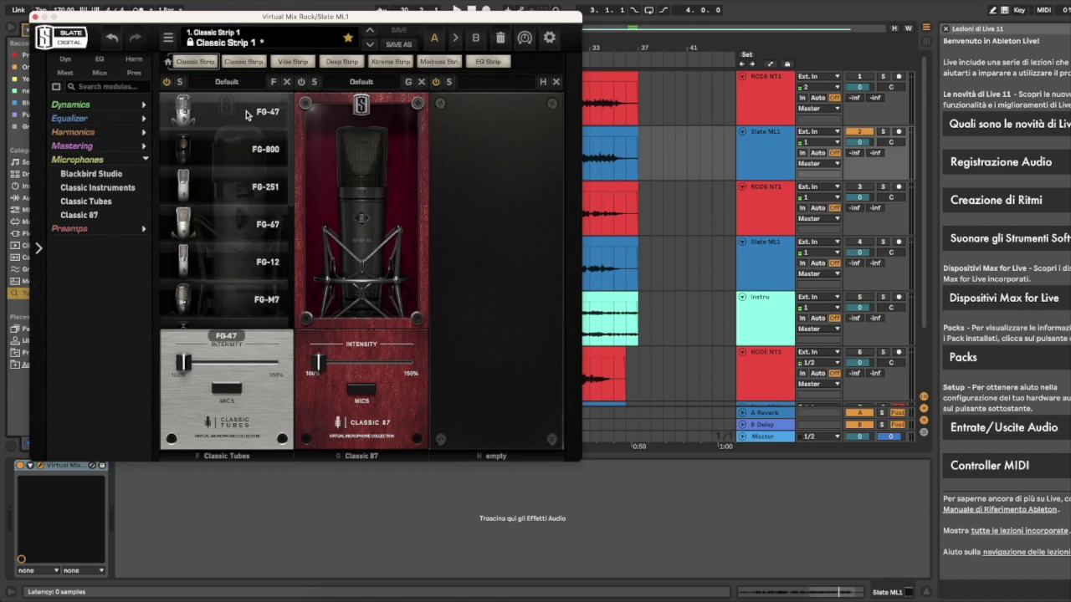
click(246, 151)
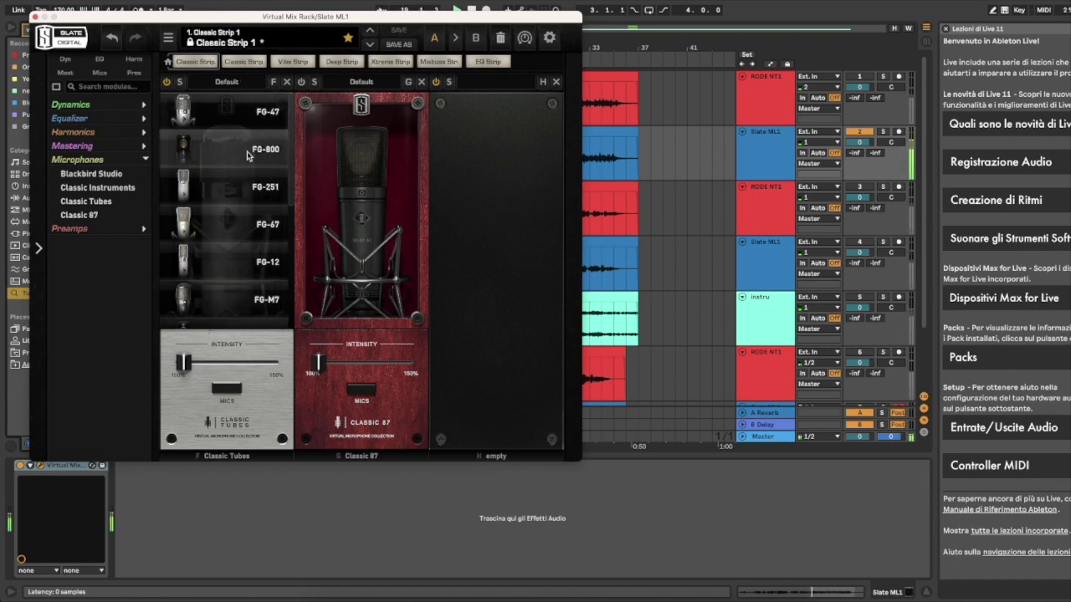
click(256, 187)
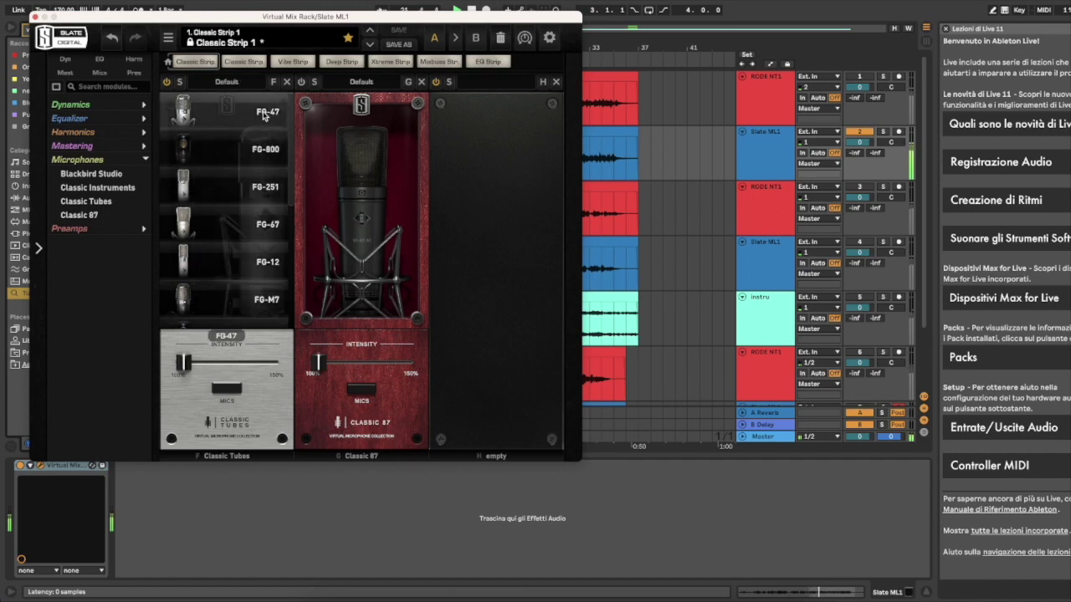
click(257, 226)
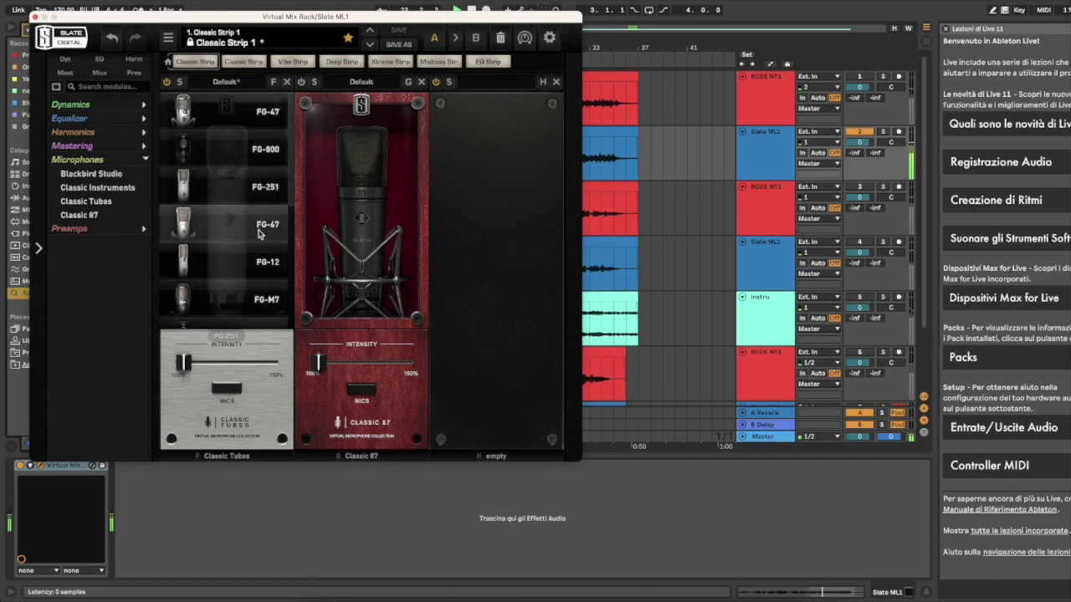
click(260, 262)
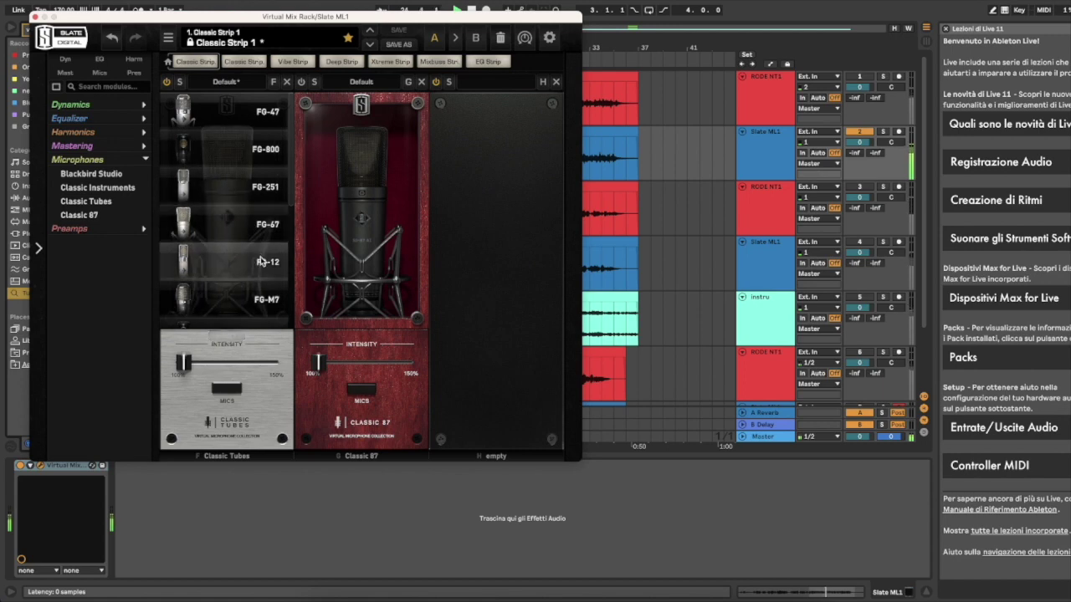
Continue comparing Classic Tubes microphone models during playback, including FG-800, FG-67 and FG-M7
click(259, 149)
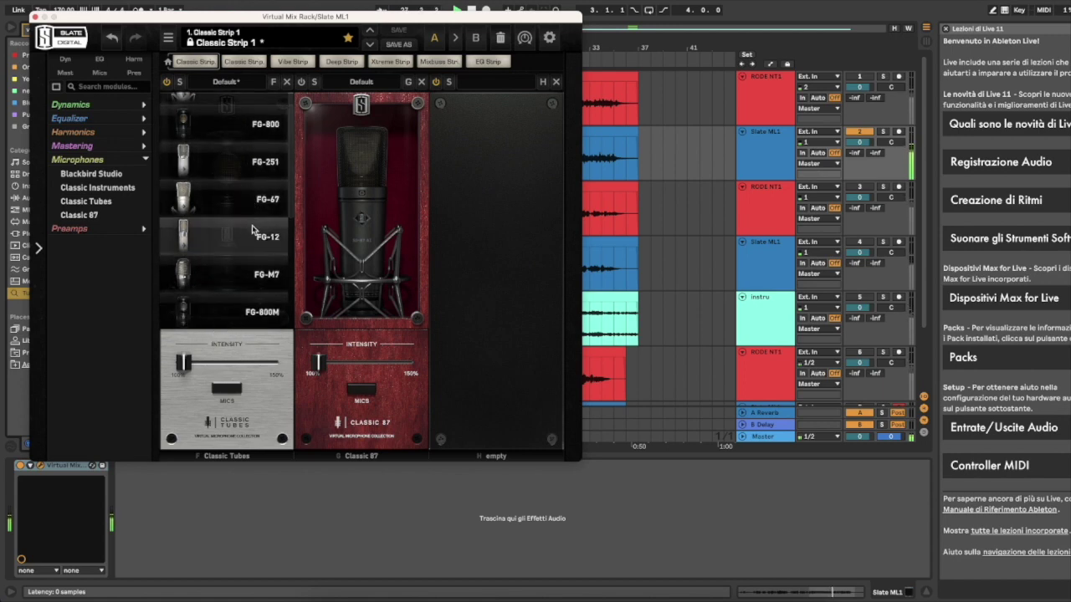
click(260, 239)
click(251, 189)
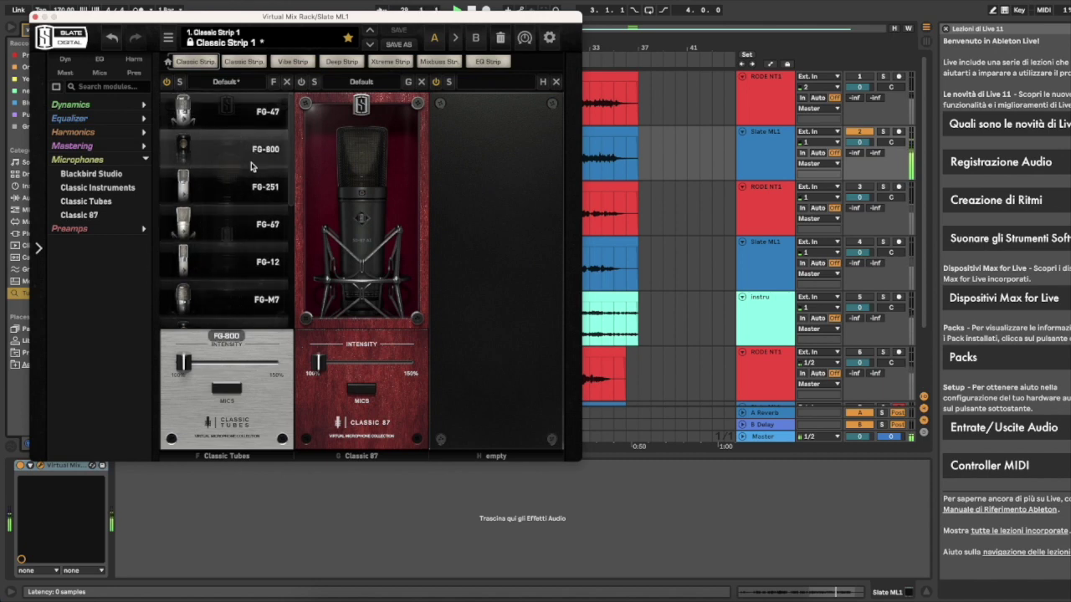
click(252, 228)
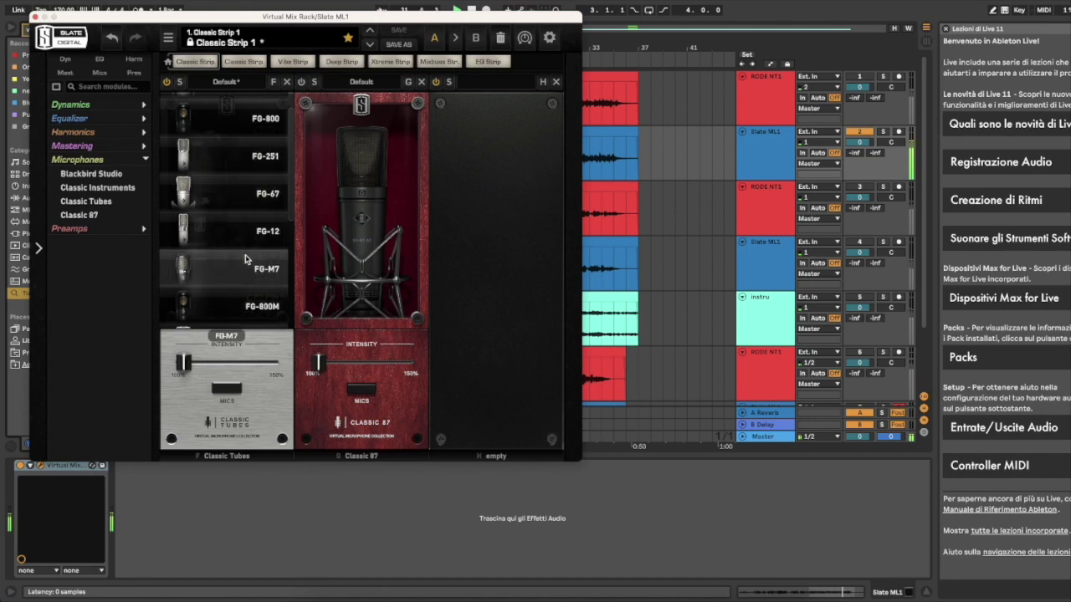
click(246, 256)
click(245, 280)
scroll(246, 251, up, 1)
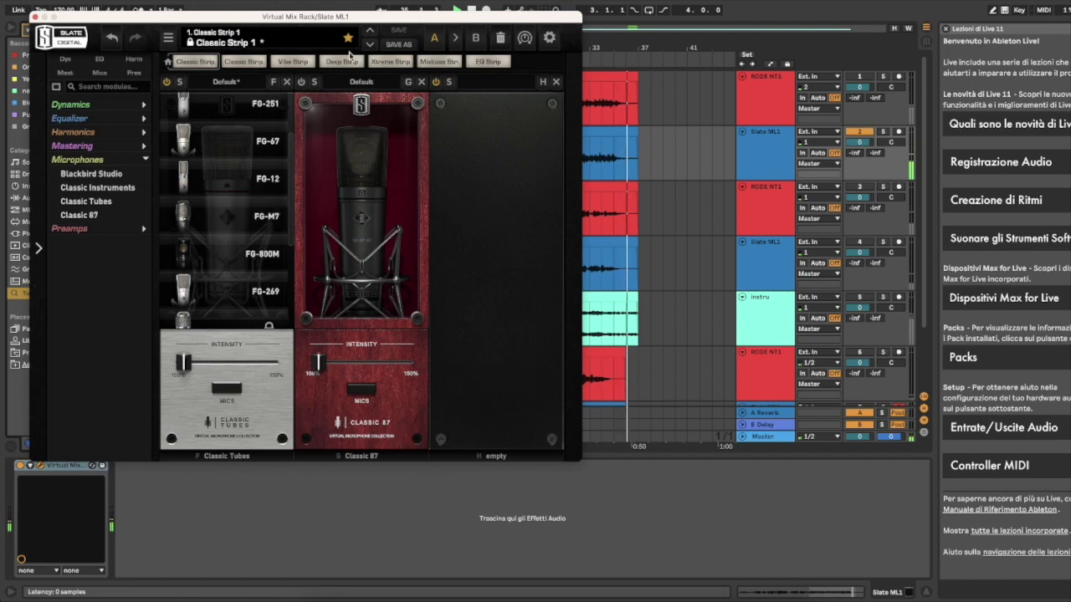
Restart playback from bar 19 of the Slate ML1 guitar and compare the FG-47, FG-800 and FG-251 microphone models
drag(356, 14, 384, 295)
click(418, 172)
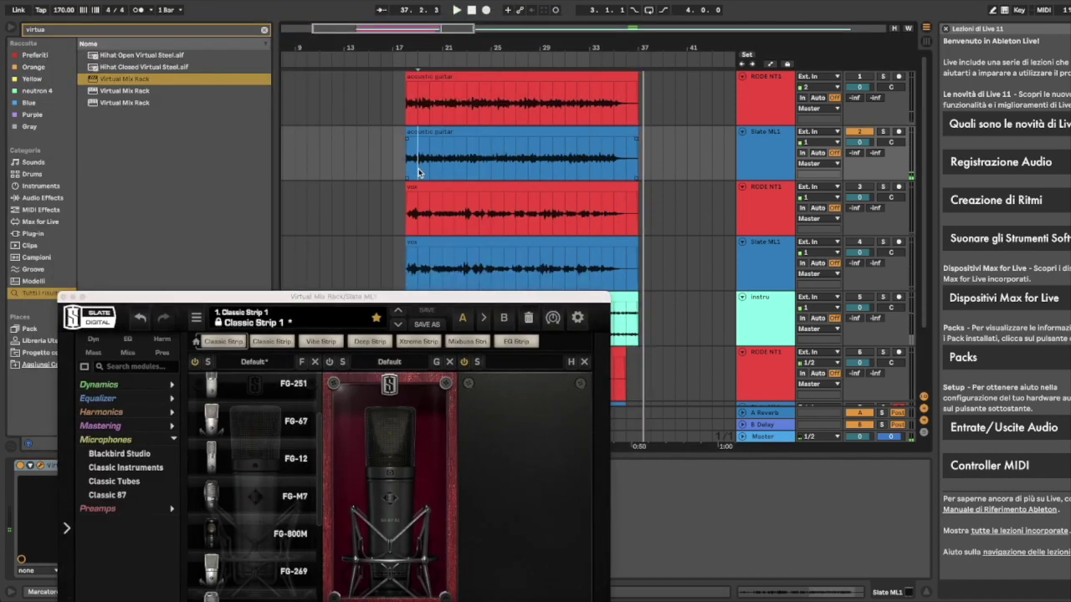
key(space)
drag(334, 297, 393, 41)
scroll(333, 169, up, 2)
scroll(335, 171, up, 2)
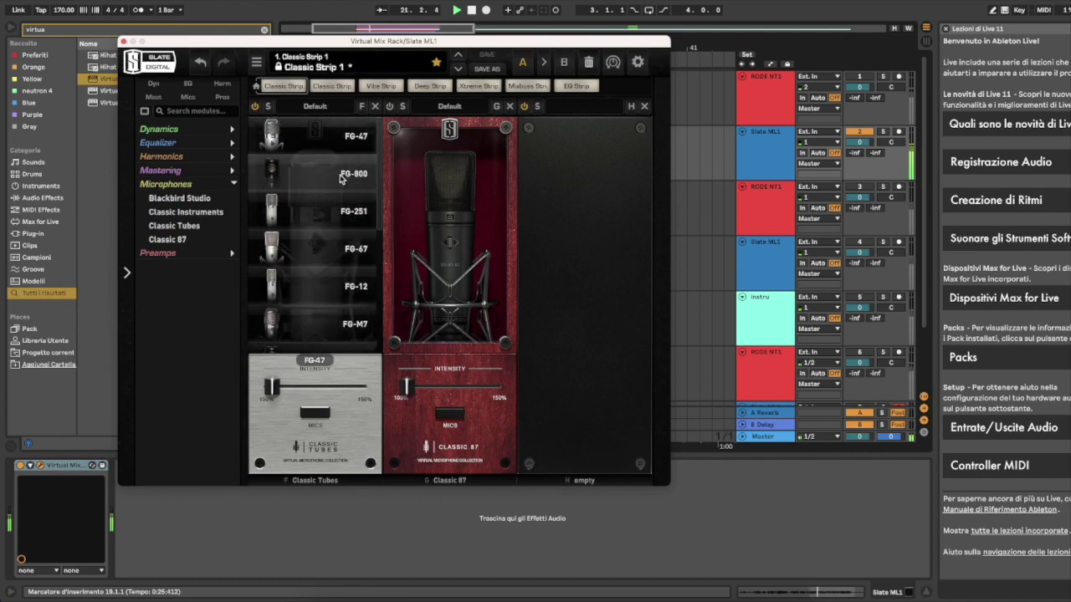
click(342, 179)
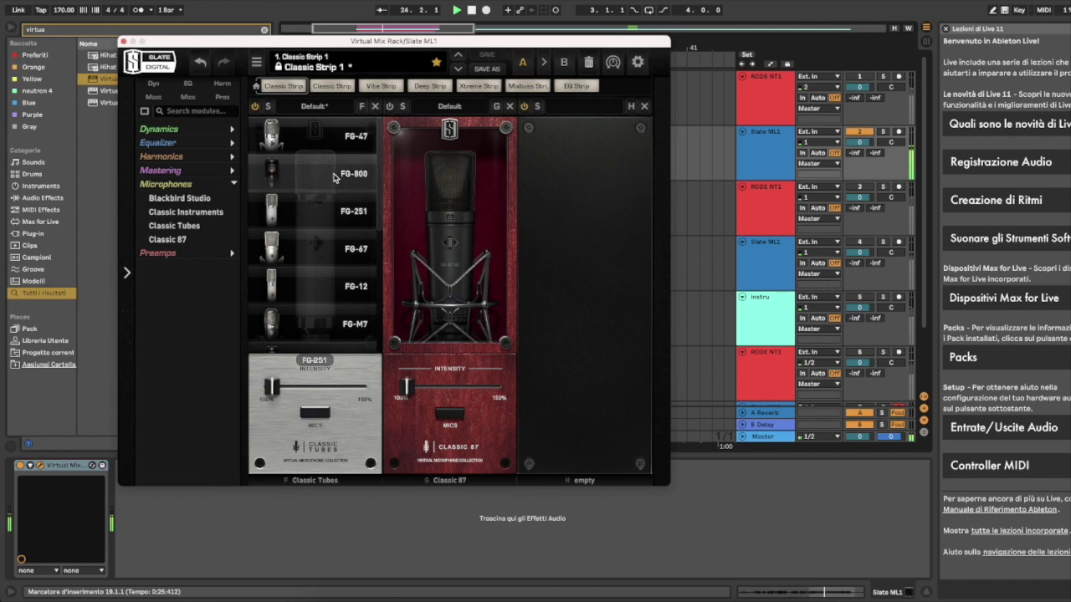
click(332, 211)
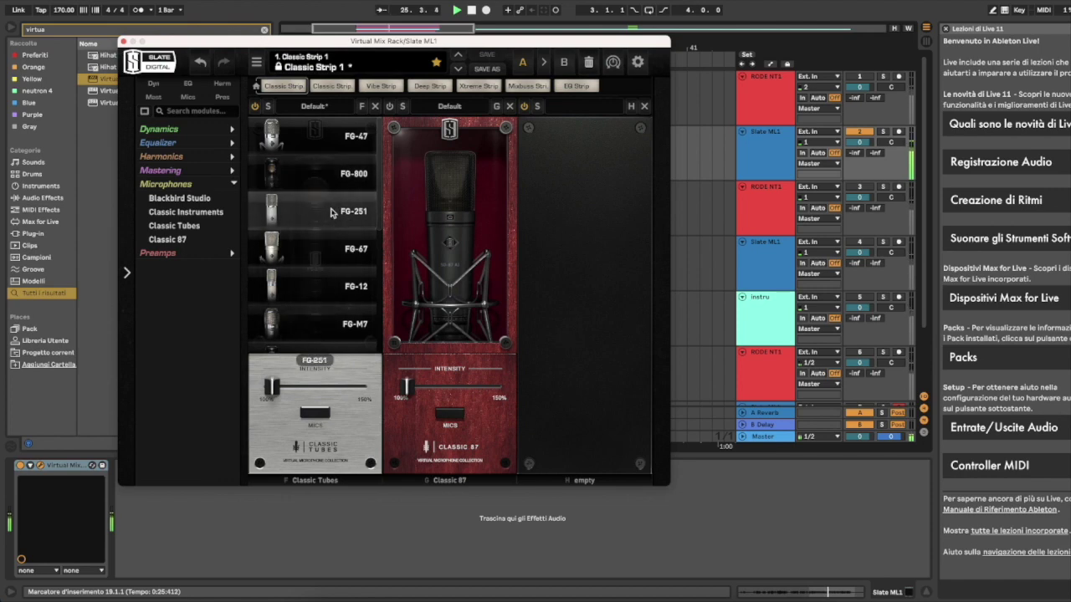
Uncover the guitar clips in the arrangement and audition FG-67, FG-12 and the models below them in Classic Tubes
drag(346, 41, 354, 201)
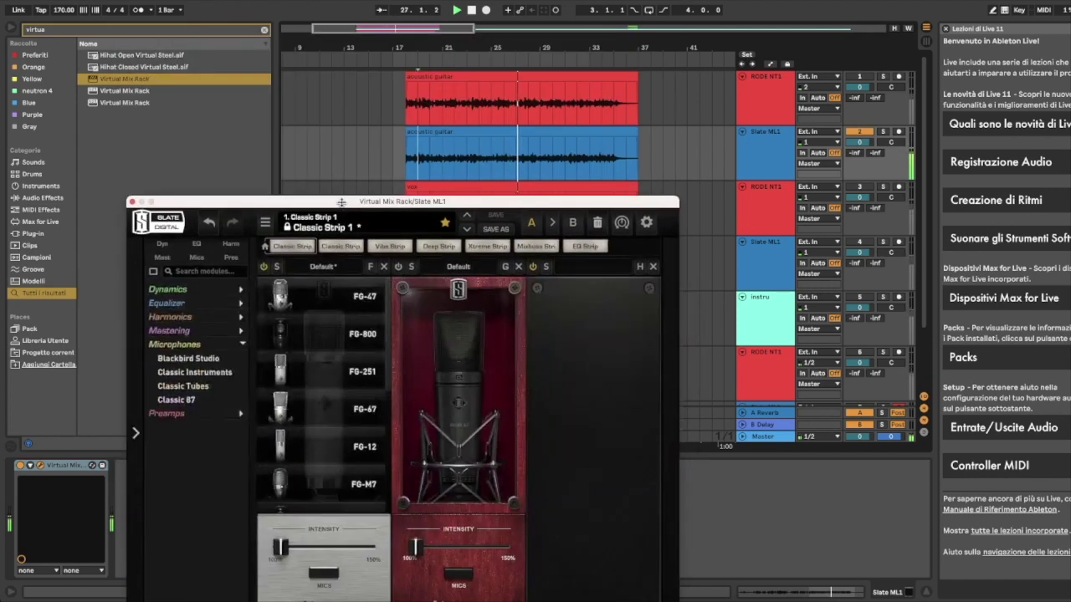
click(335, 392)
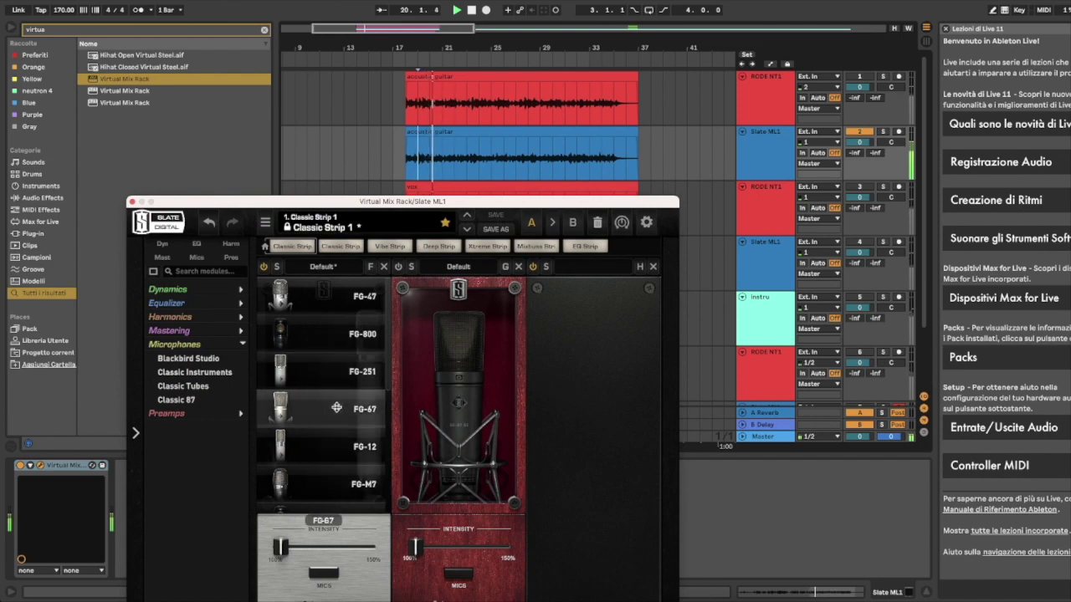
click(339, 452)
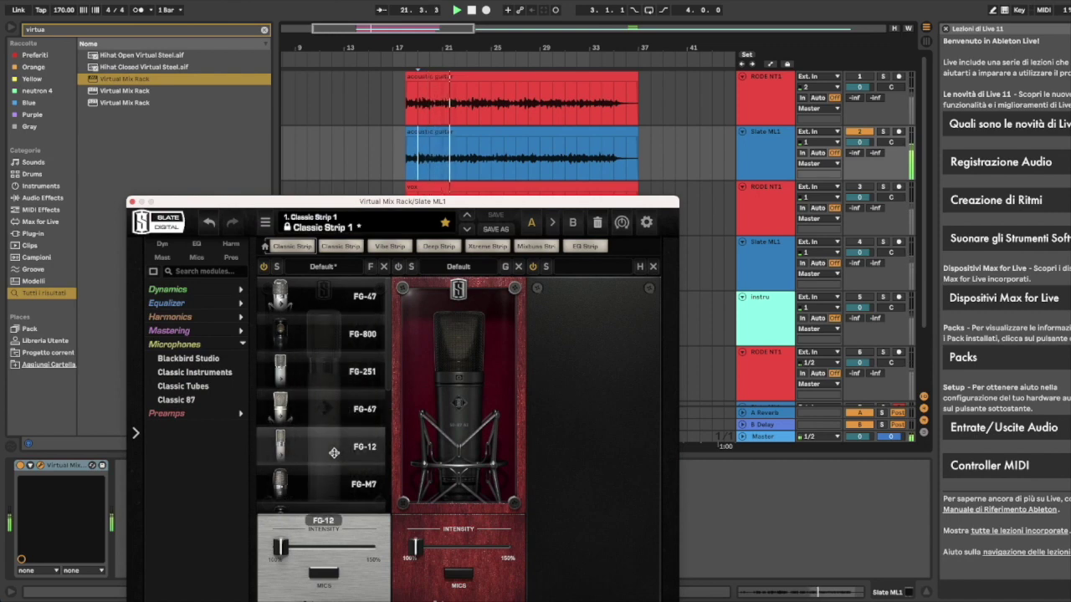
scroll(333, 410, down, 1)
click(331, 454)
scroll(333, 373, up, 1)
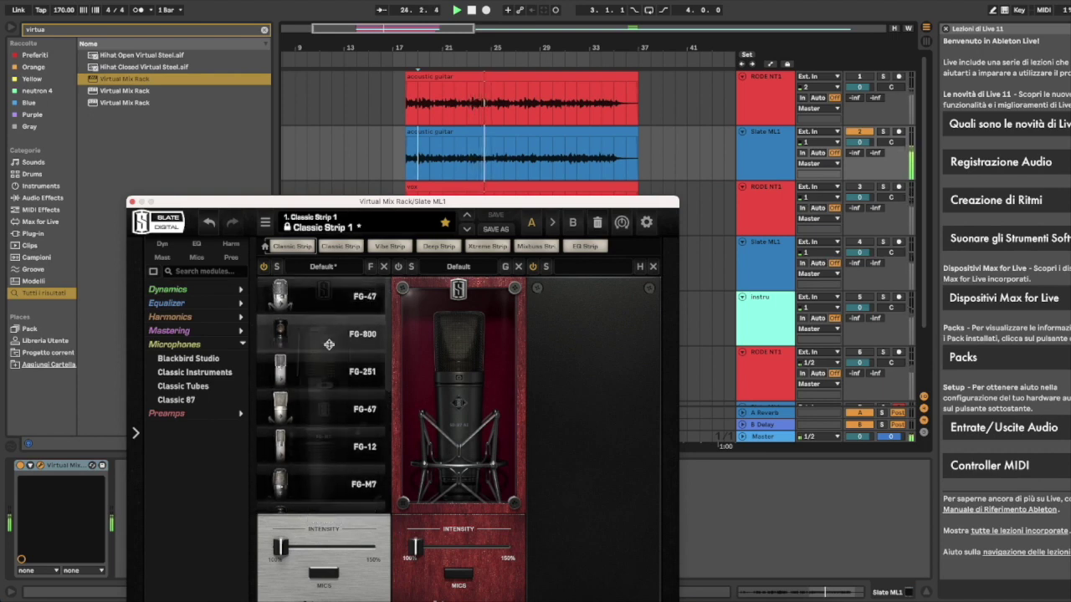
scroll(333, 373, down, 1)
click(336, 443)
scroll(343, 370, up, 1)
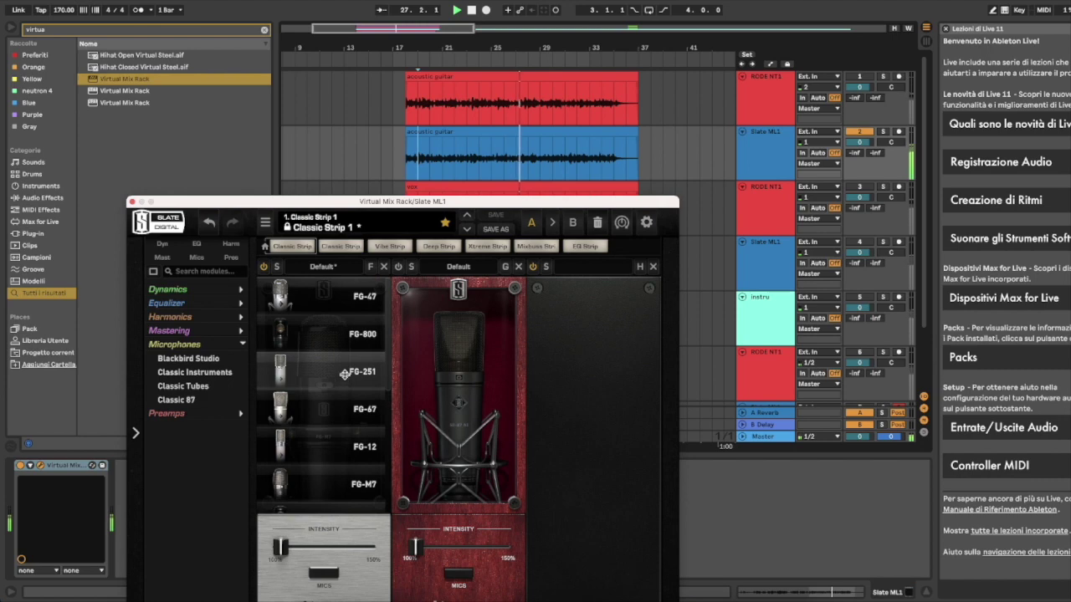
Compare FG-251 with FG-800M, select FG-251 and close the Classic Tubes microphone list
scroll(343, 374, down, 3)
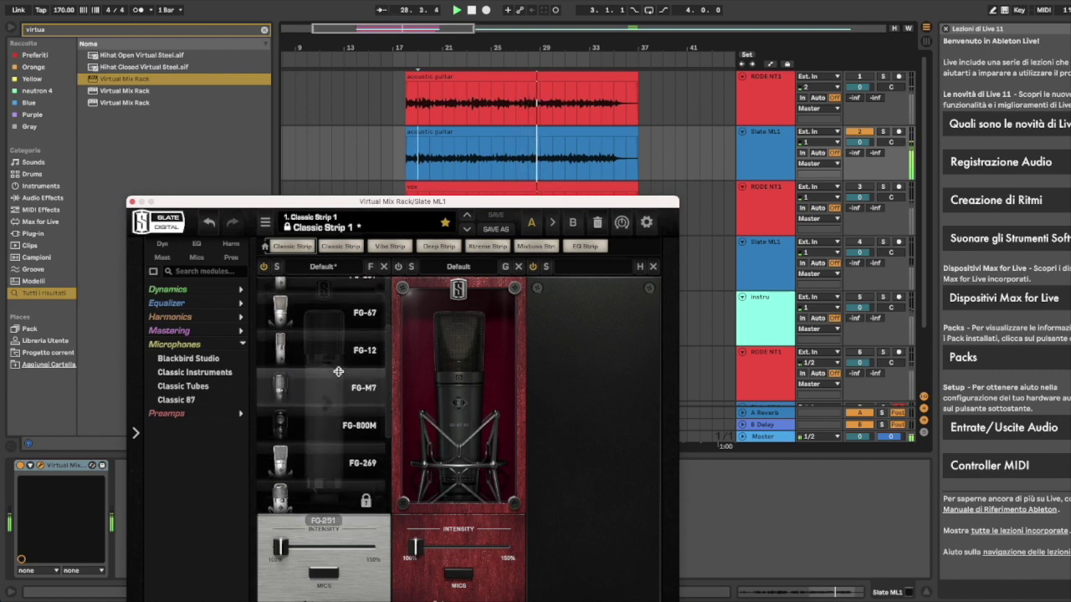
click(347, 418)
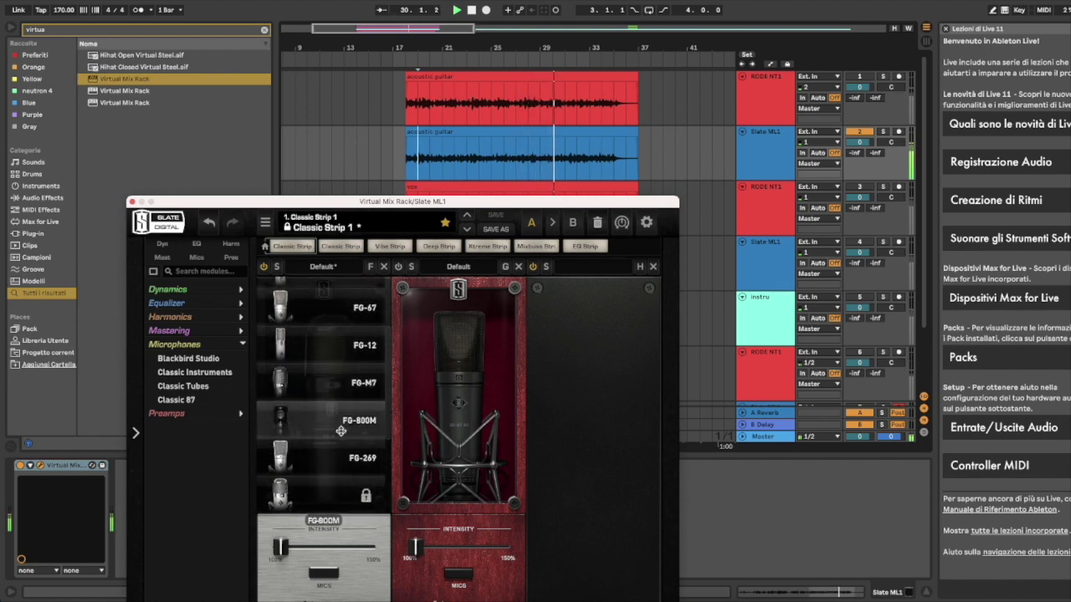
scroll(341, 373, up, 3)
click(340, 370)
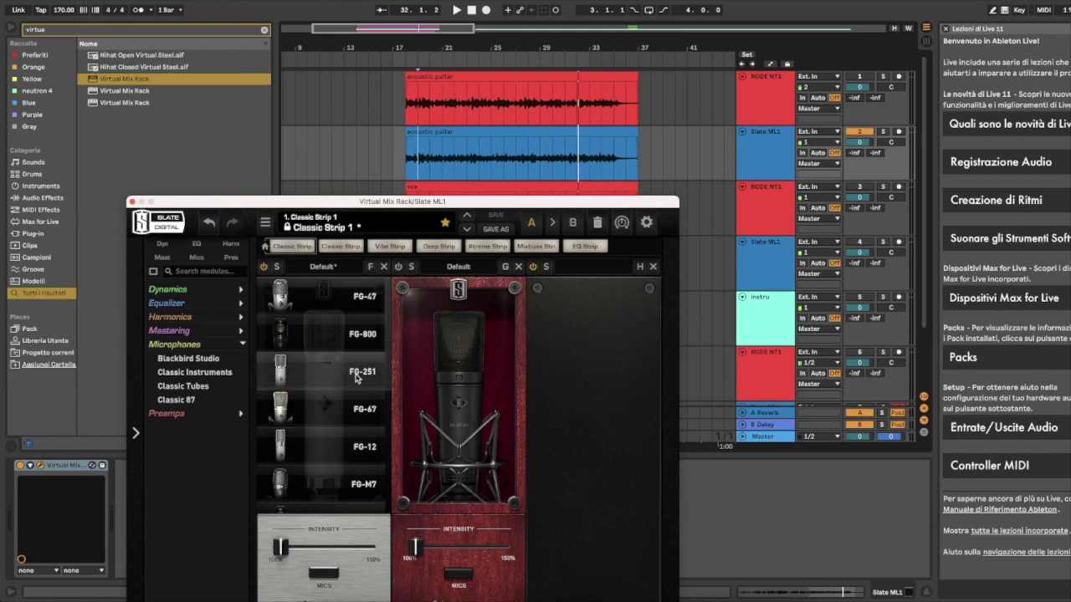
click(321, 576)
Raise the Classic Tubes module's Intensity about a quarter of the way from 100% towards 150%
mouse_move(286, 548)
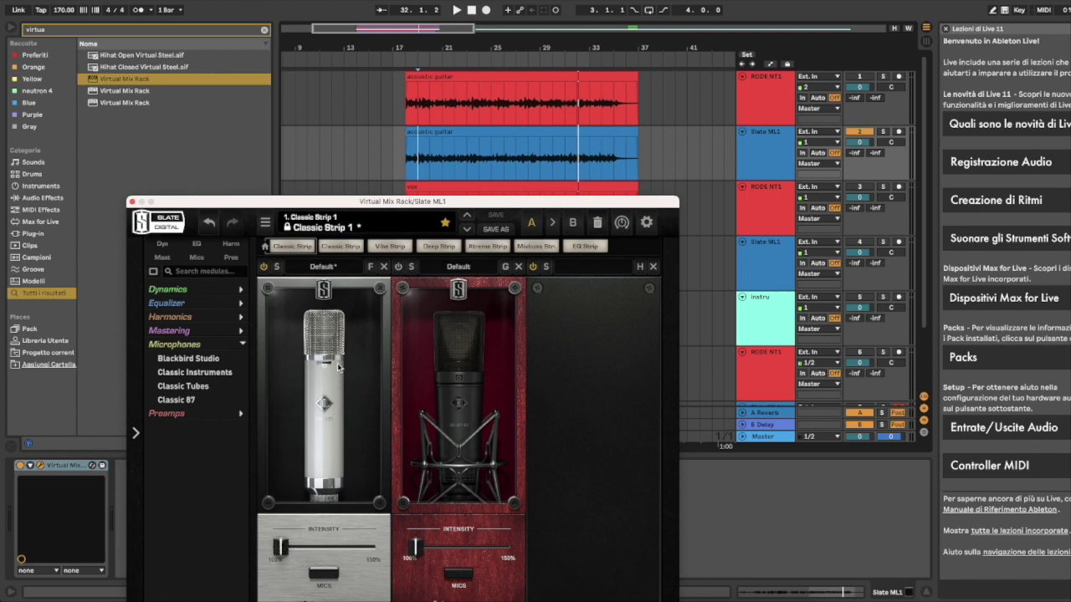
drag(280, 549, 251, 527)
drag(285, 546, 307, 546)
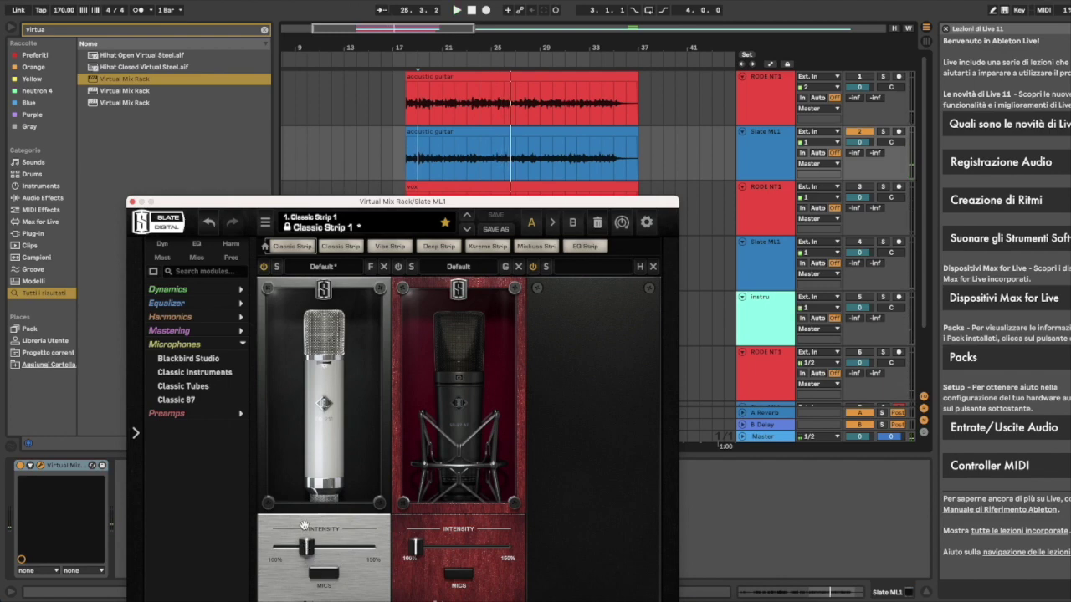
Bypass the Classic Tubes module and enable the Classic 87 module
click(265, 267)
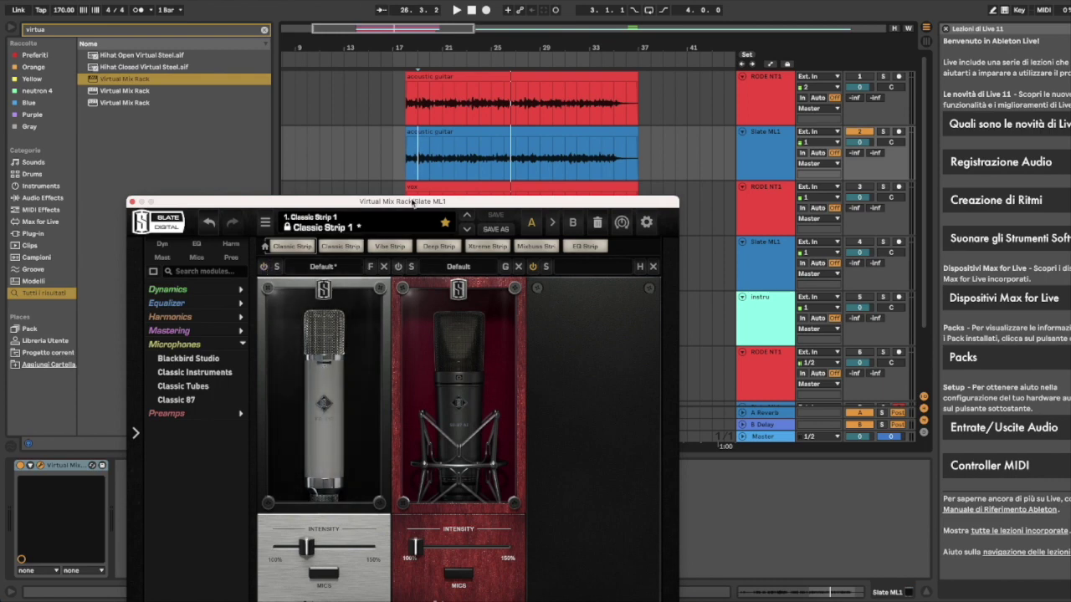
drag(412, 202, 410, 76)
click(398, 140)
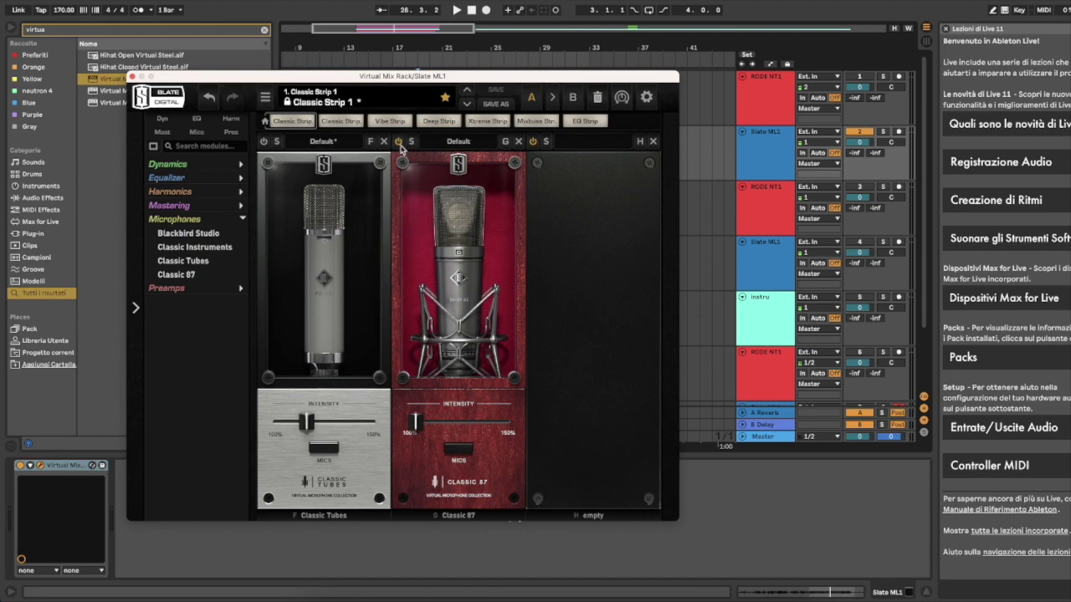
Audition the SD-87 Ai, mk1 and mk2 models in Classic 87, choosing SD-87 mk1 with Intensity at 100%
click(474, 459)
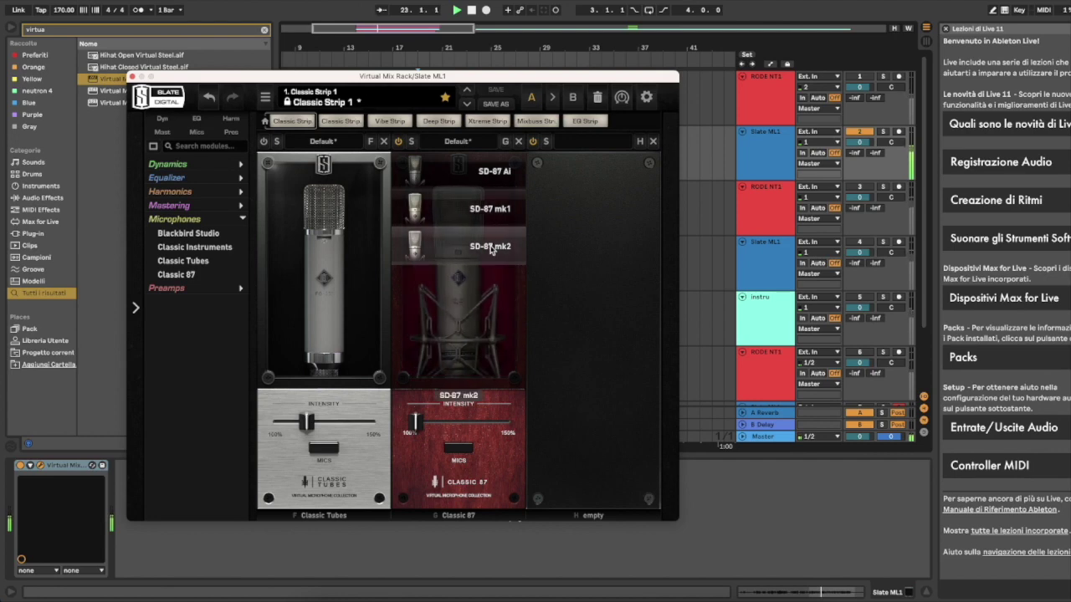
click(488, 173)
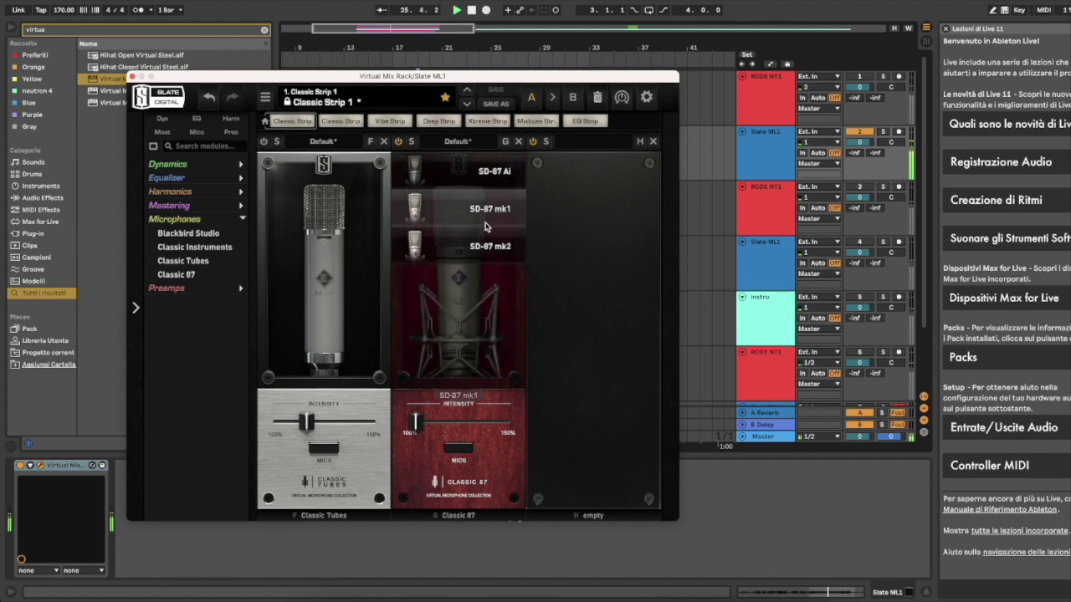
click(487, 247)
click(488, 211)
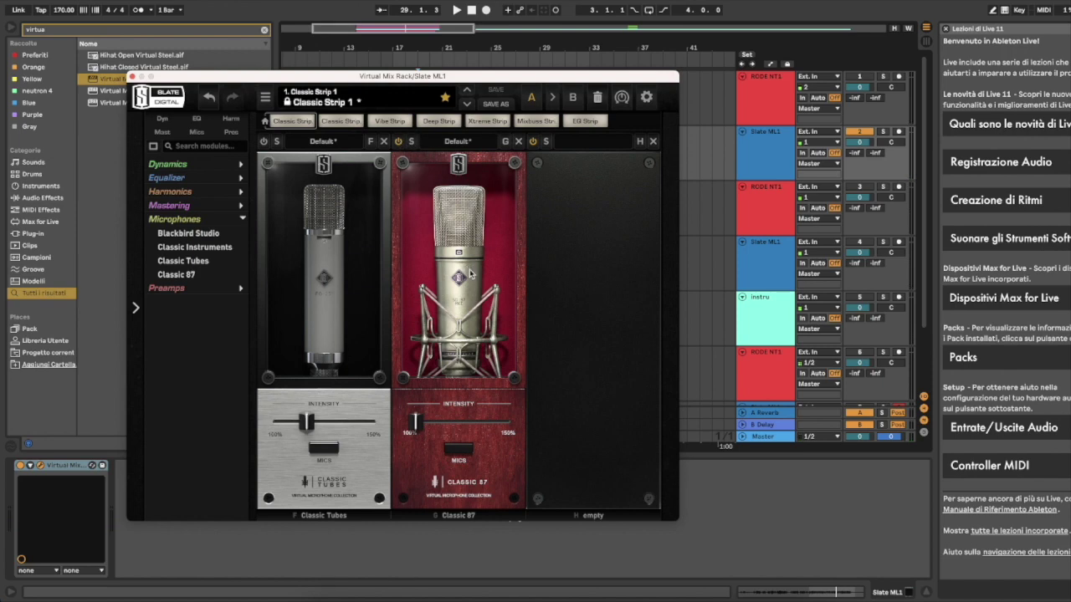
click(458, 452)
drag(417, 423, 389, 425)
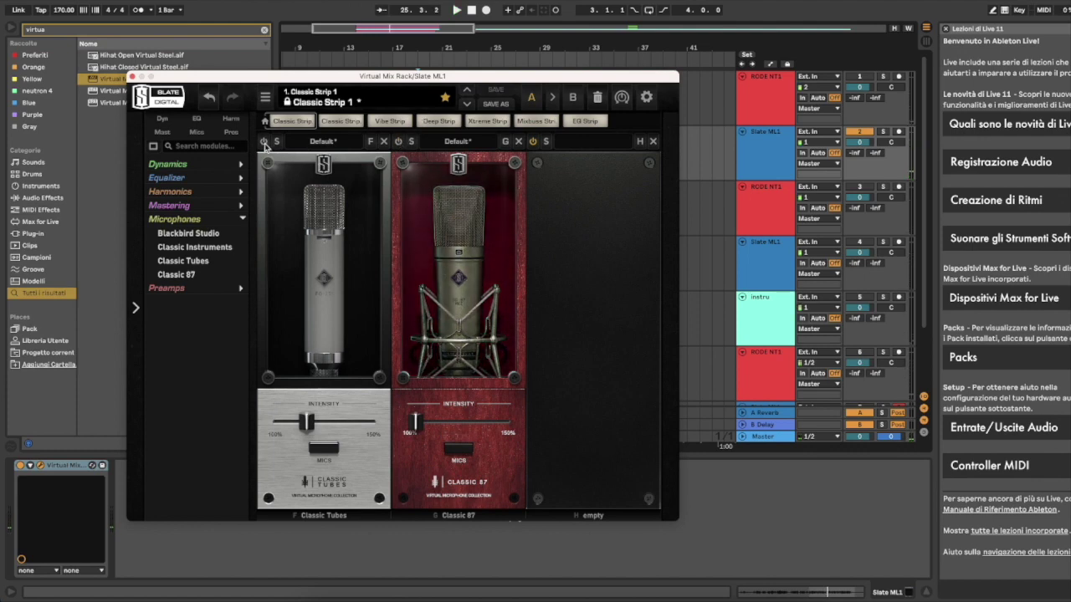
Remove the Classic Tubes module and compare the guitar with and without the Virtual Mix Rack
key(space)
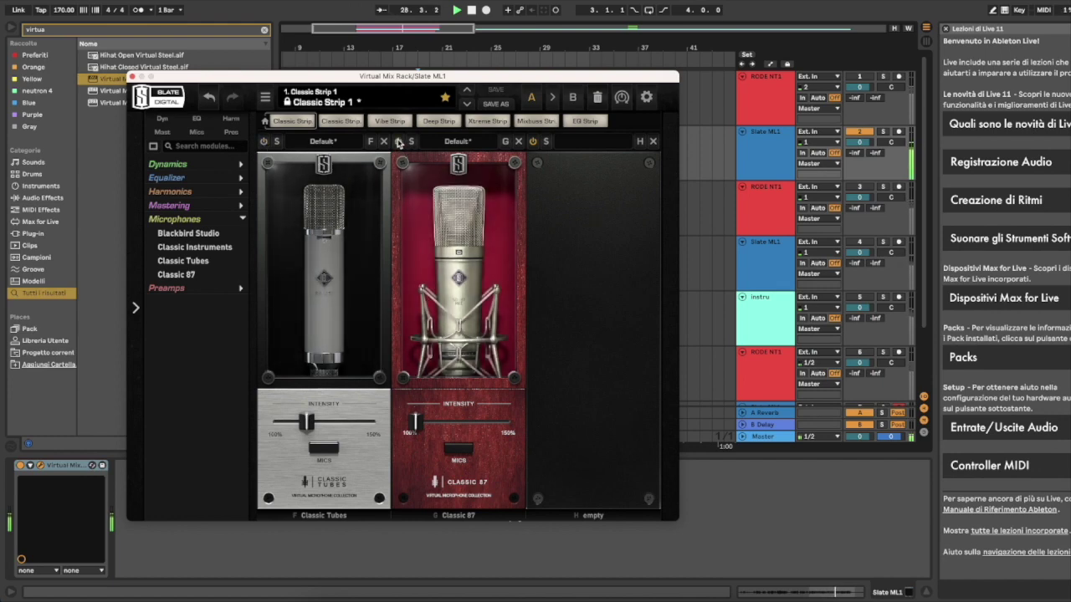
click(383, 142)
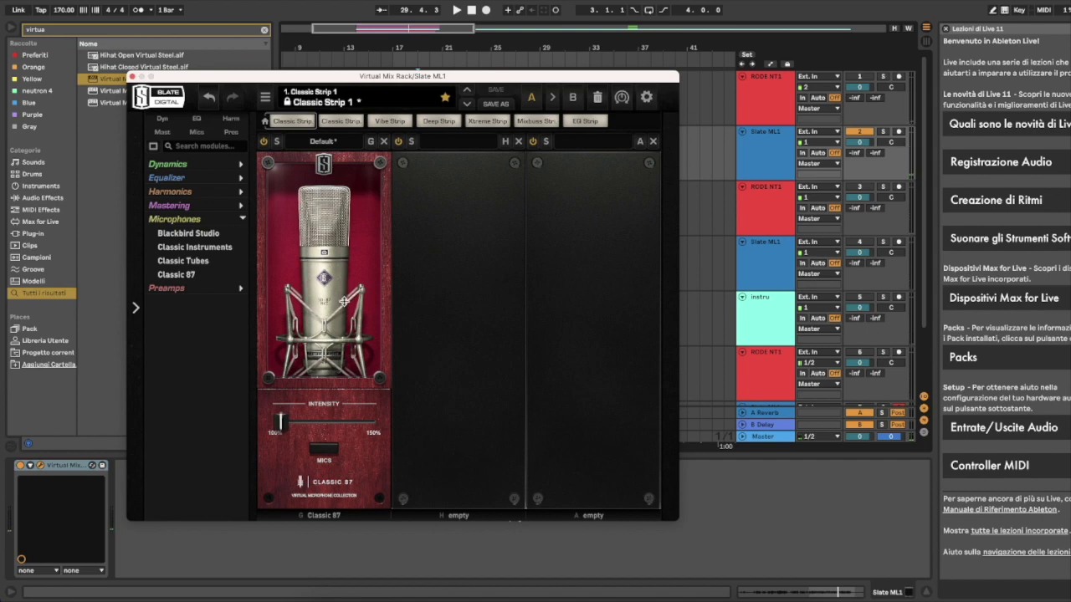
click(20, 466)
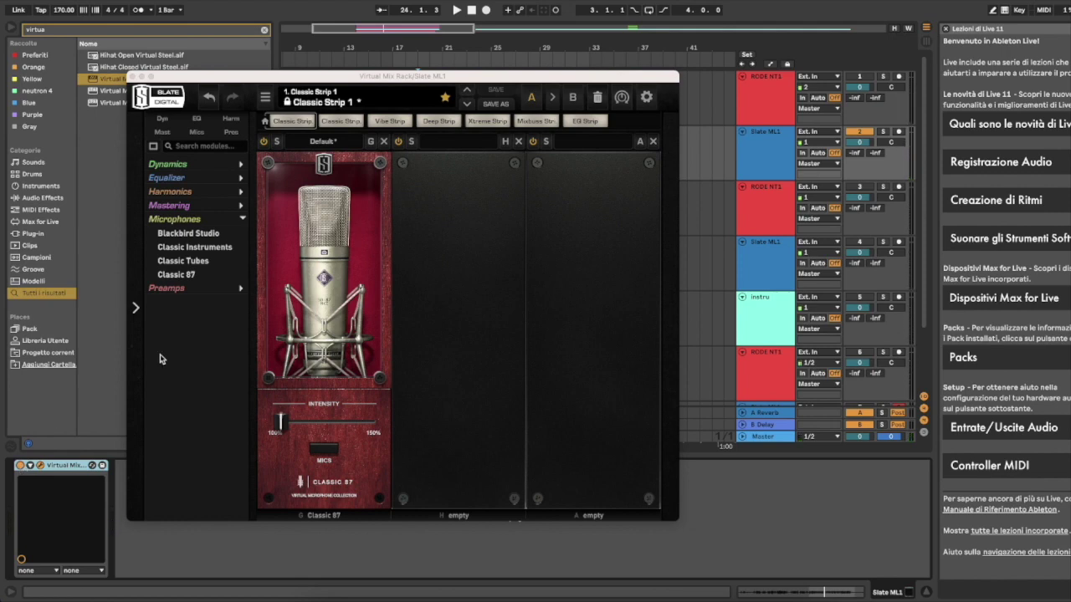
Add the FG-73 and FG-76 preamp modules to the two empty rack slots after Classic 87
click(202, 220)
click(178, 237)
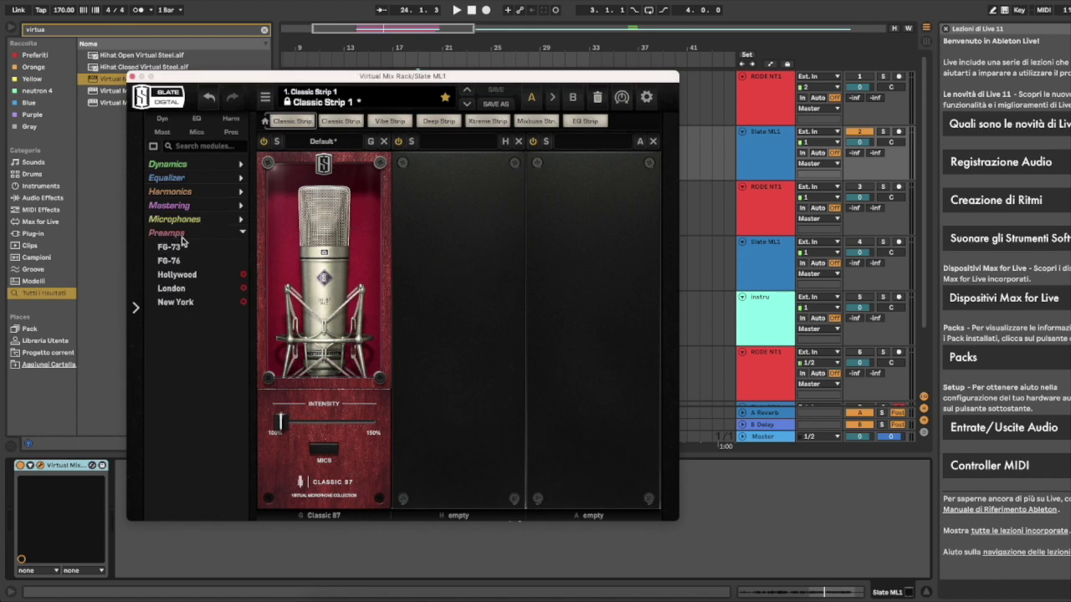
drag(167, 249, 459, 327)
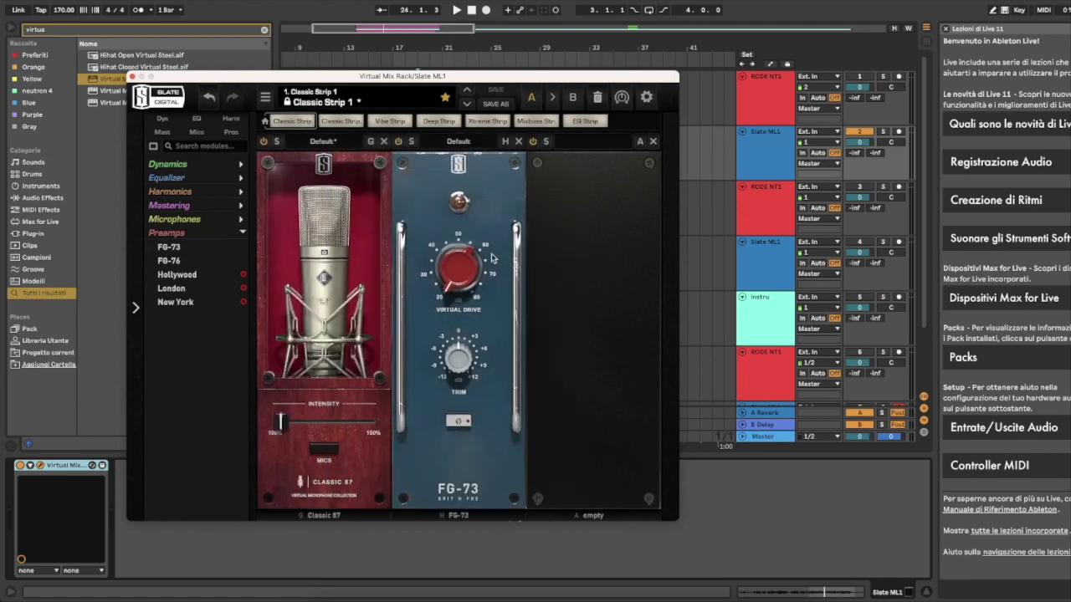
drag(170, 261, 589, 249)
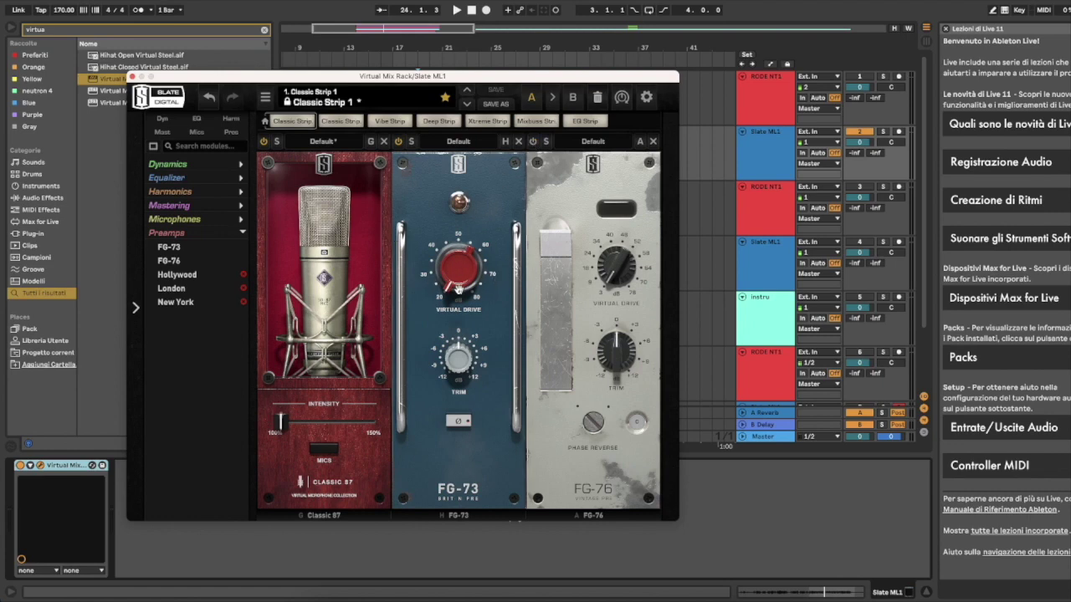
Audition the FG-73 preamp on the guitar at several Virtual Drive settings, including about 70.1 dB
drag(463, 277, 471, 324)
drag(471, 325, 481, 156)
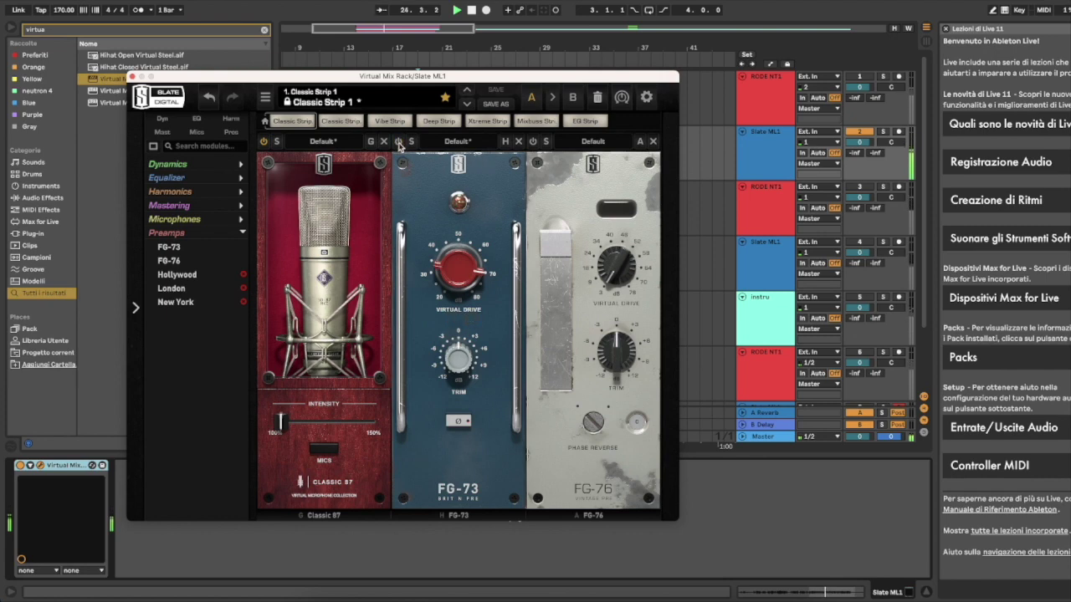
mouse_move(453, 268)
mouse_down()
mouse_move(457, 304)
mouse_move(461, 271)
mouse_up()
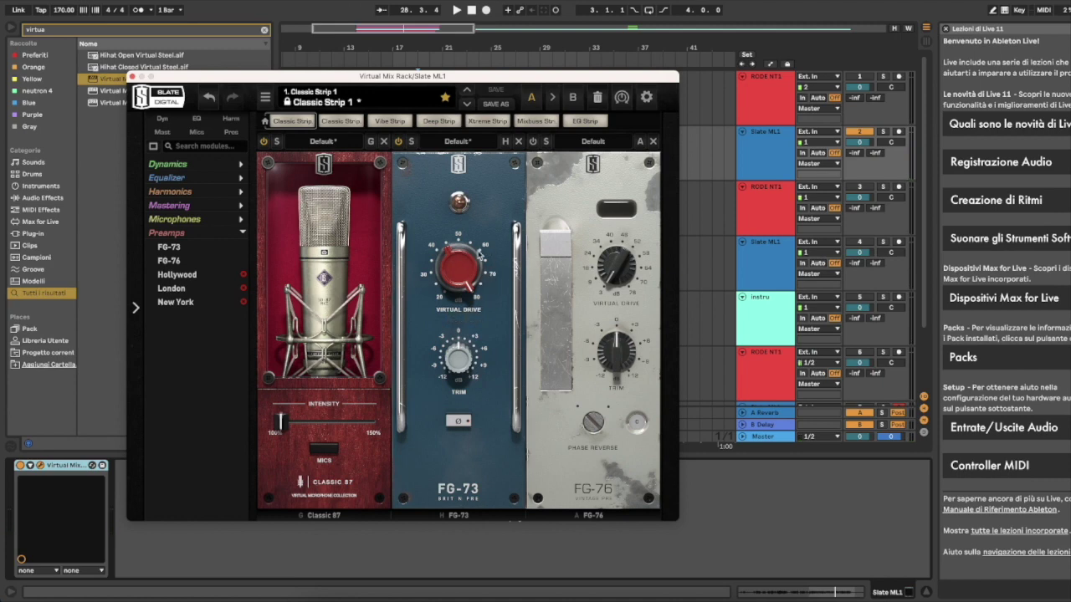
mouse_move(475, 271)
key(space)
drag(474, 271, 484, 310)
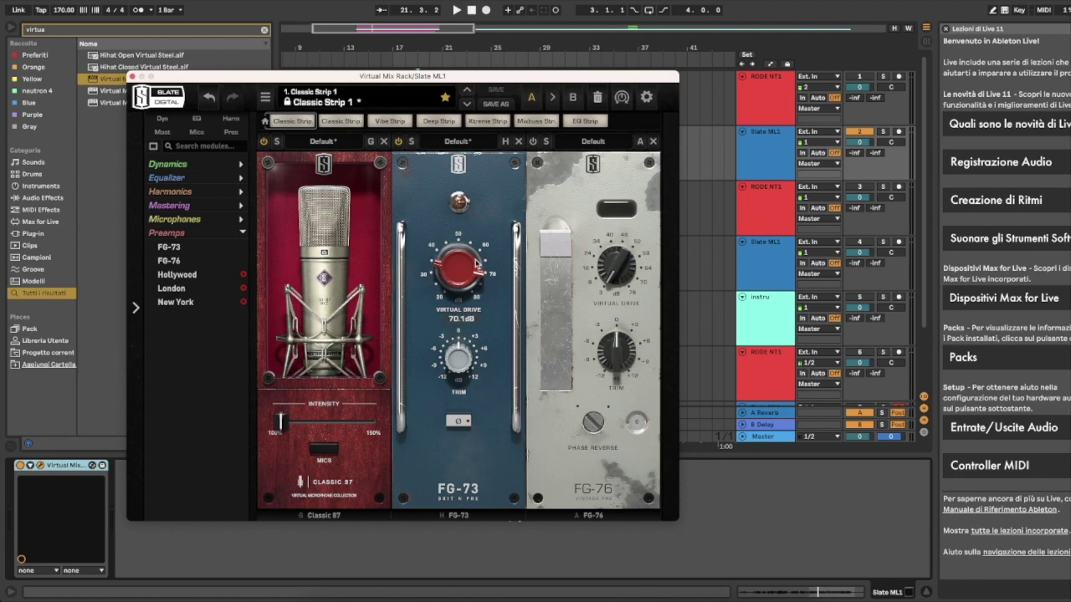
drag(455, 265, 469, 303)
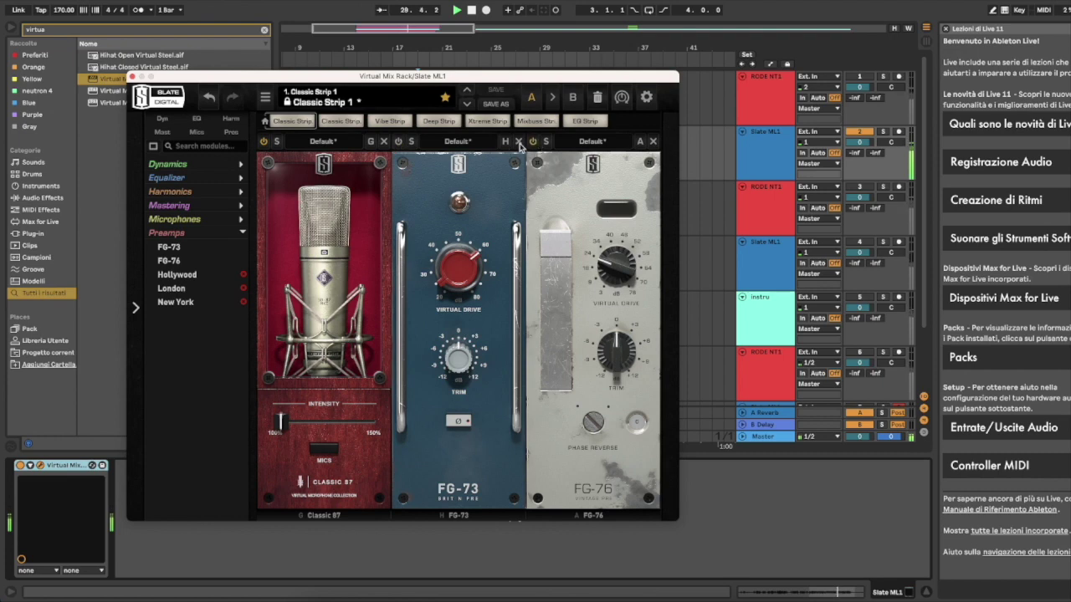
Lower the FG-76 Virtual Drive to 18.0 dB and remove the FG-73 module from the rack
mouse_move(614, 259)
drag(613, 268, 614, 274)
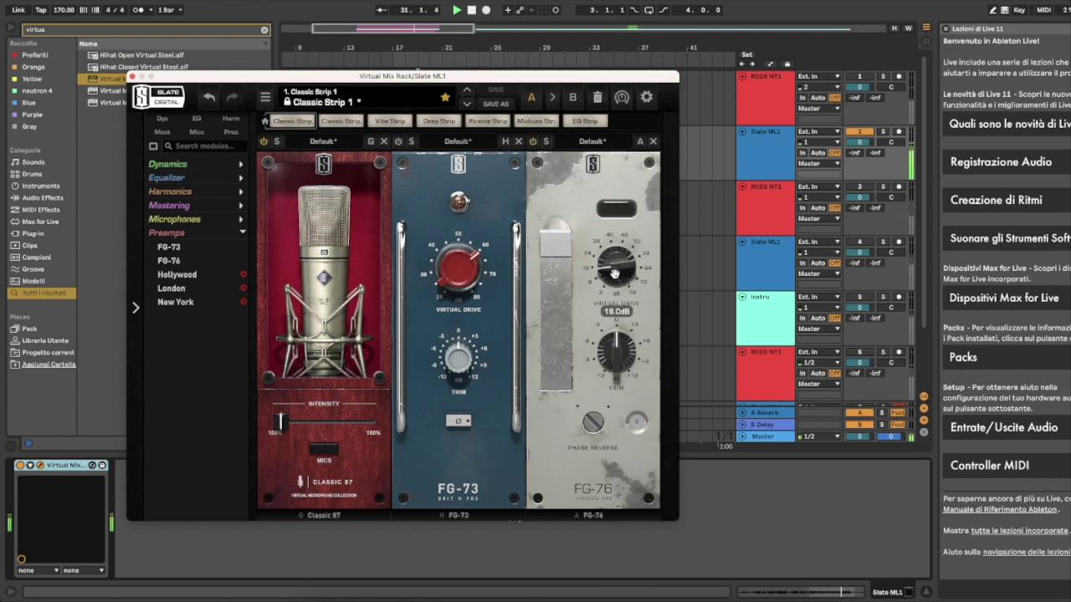
click(518, 140)
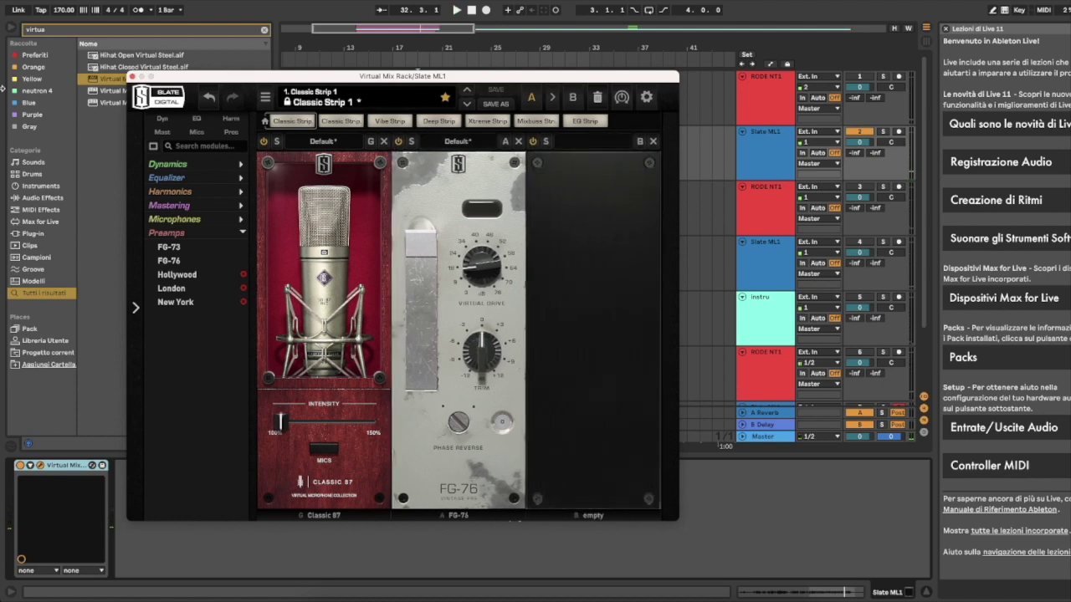
Close the rack window, switch playback to the RODE NT1 guitar, and compare it with the processed Slate ML1 guitar using alternating solos
click(130, 76)
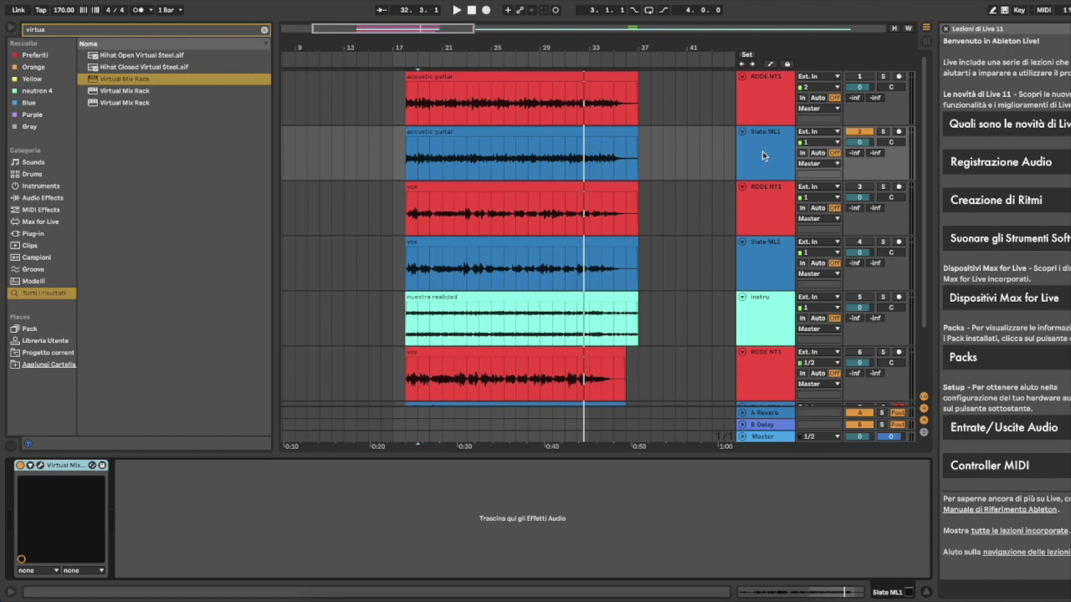
click(860, 132)
click(861, 76)
key(space)
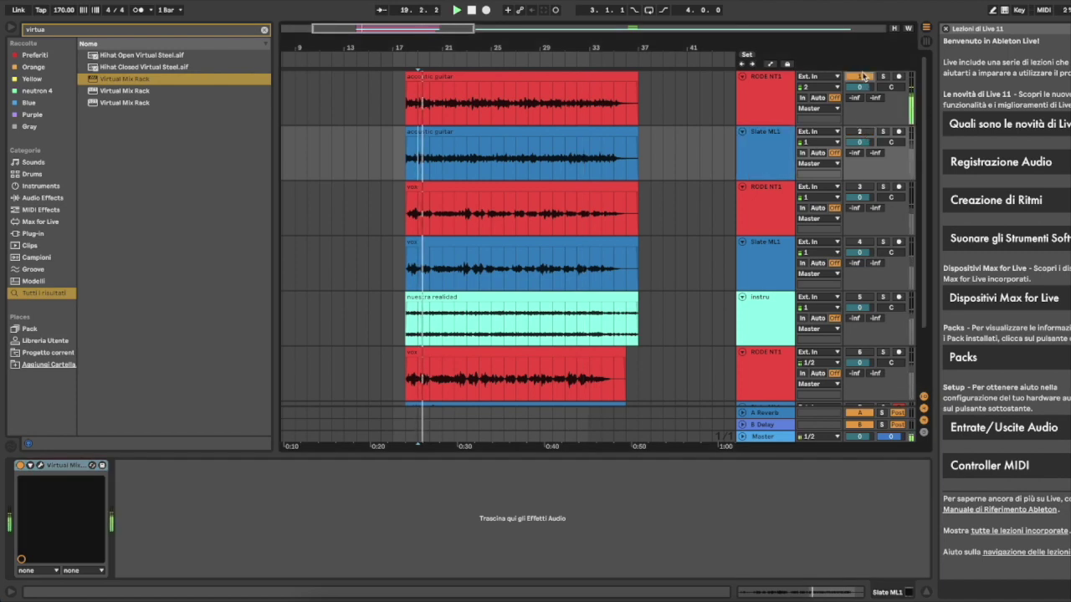
click(882, 132)
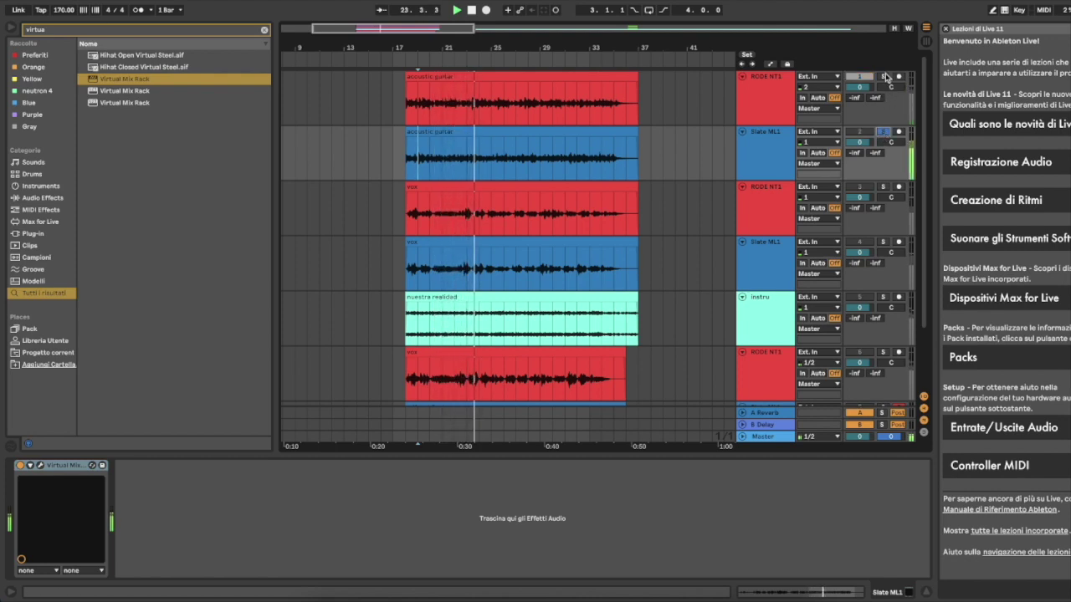
click(884, 77)
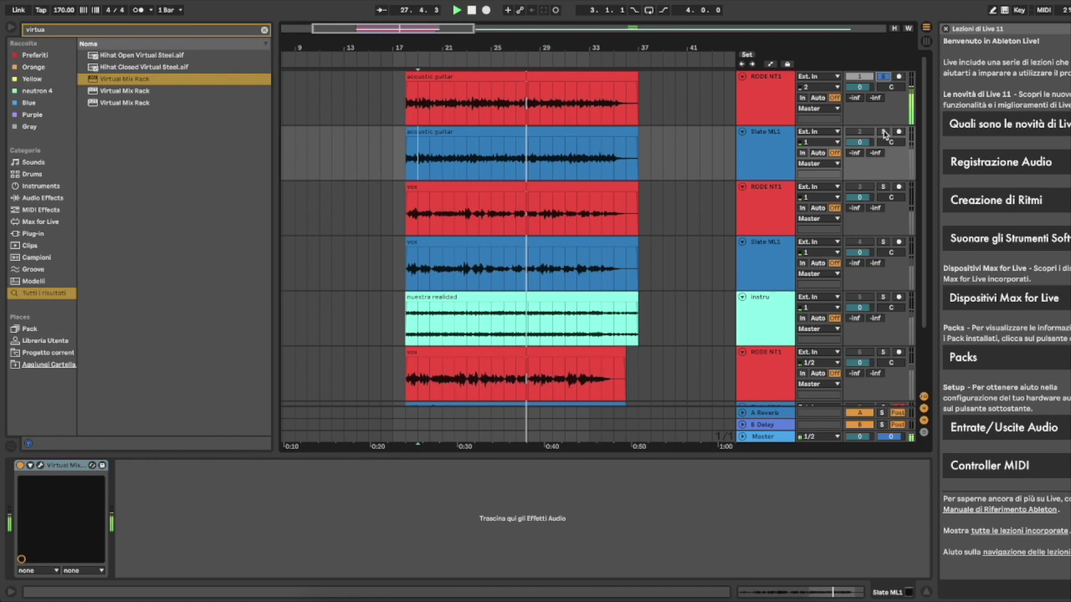
click(885, 132)
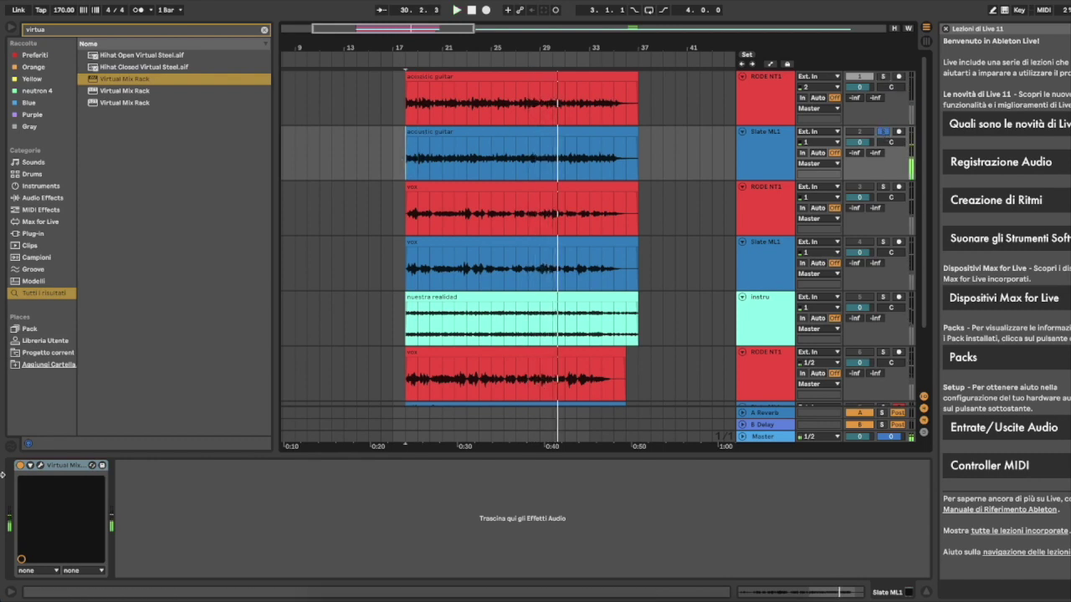
Reopen the Slate ML1 guitar's Virtual Mix Rack, reset the FG-76 Virtual Drive to its default, and remove the FG-76 module
click(40, 467)
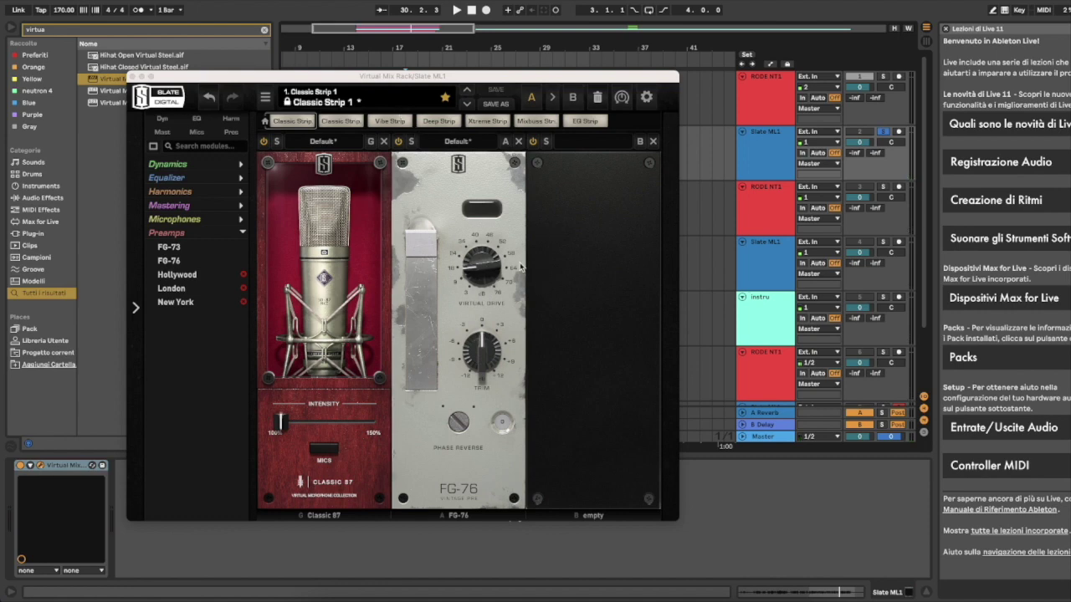
double_click(484, 266)
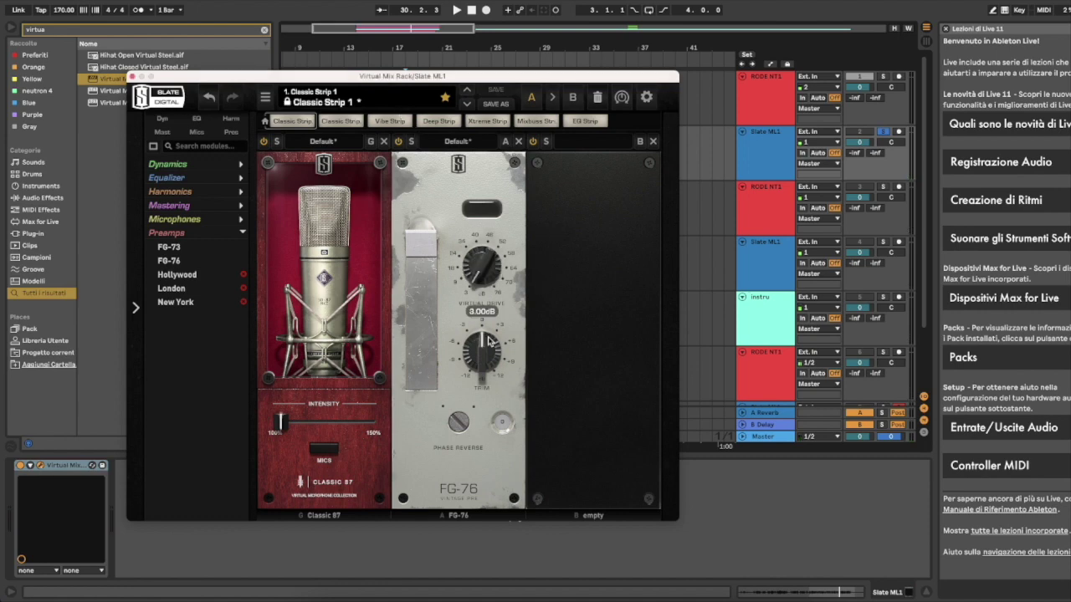
click(519, 142)
Compare the Slate ML1 guitar through Classic 87 alone with the RODE NT1 guitar by alternating solos during playback
click(899, 132)
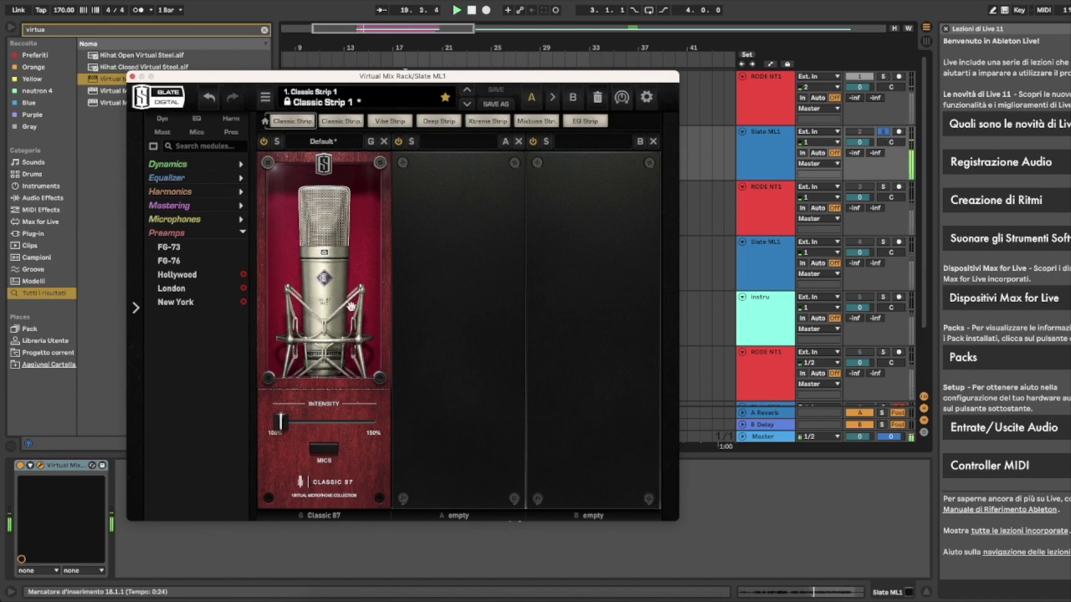
click(881, 132)
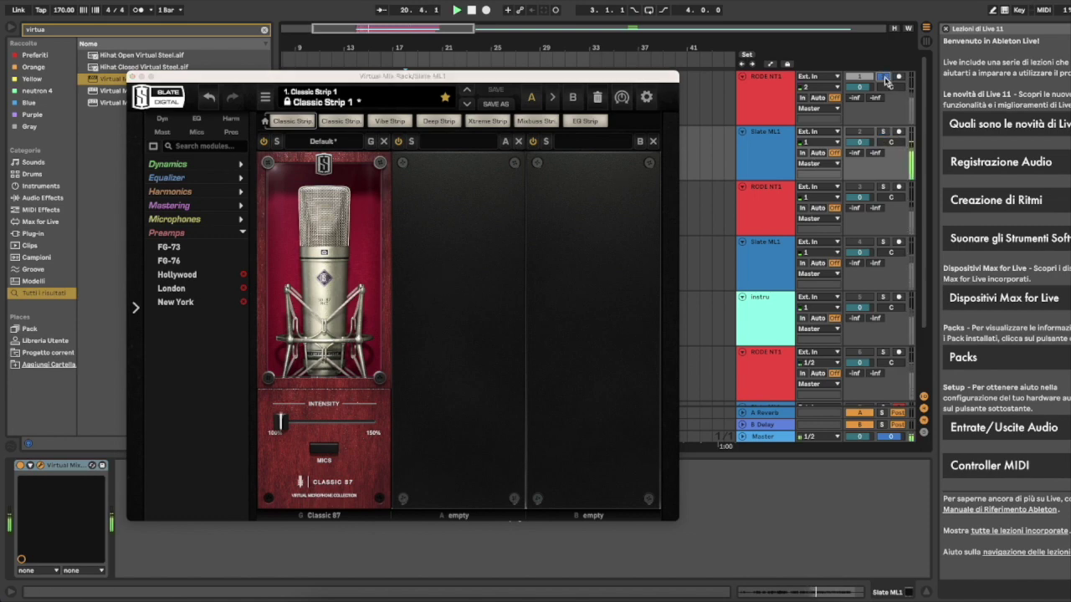
click(883, 133)
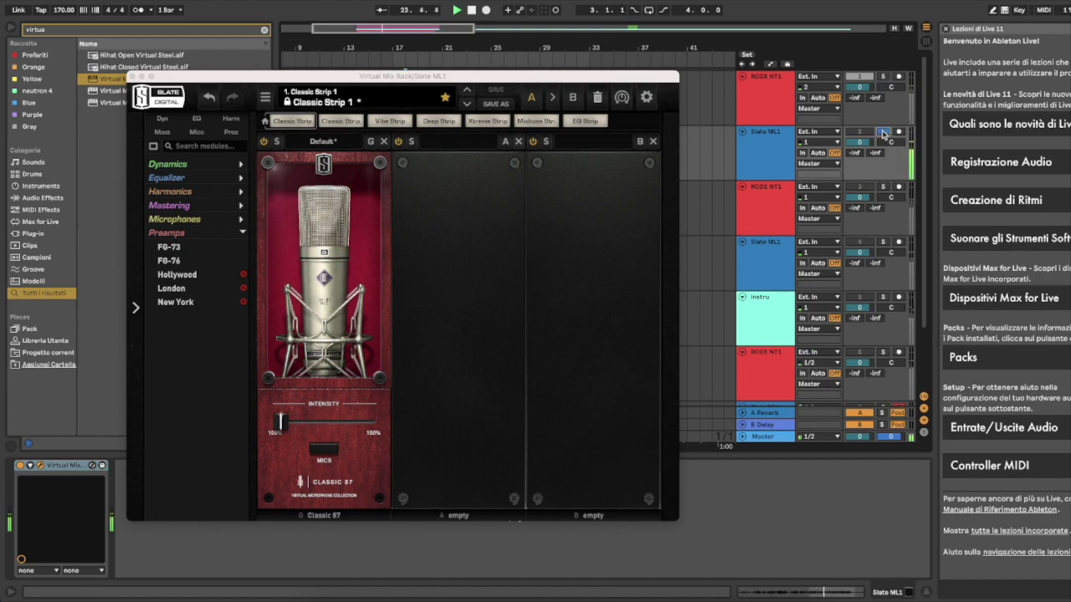
click(884, 77)
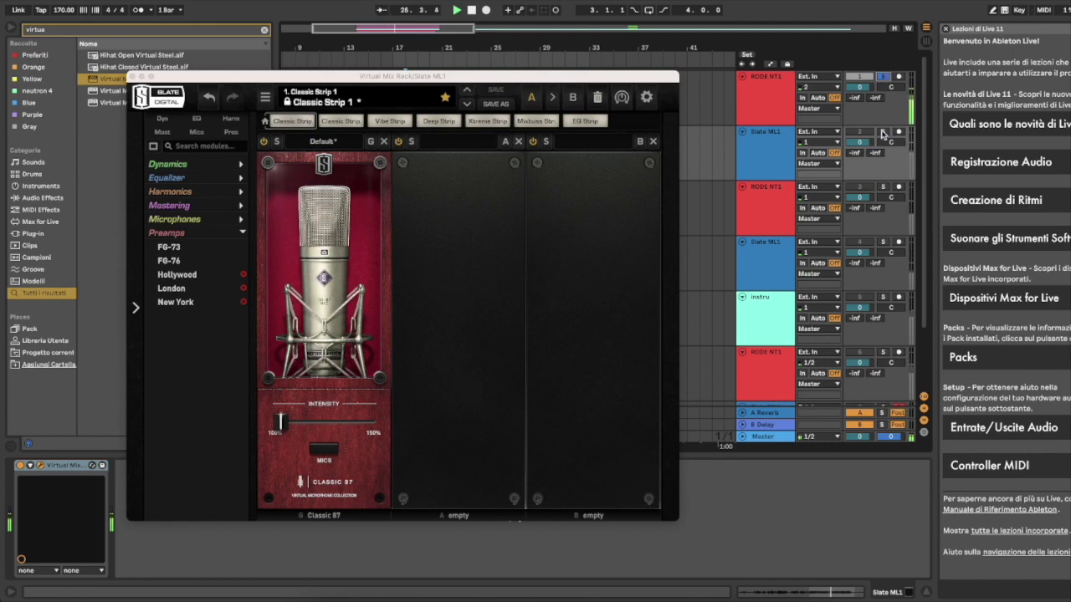
click(883, 132)
click(884, 77)
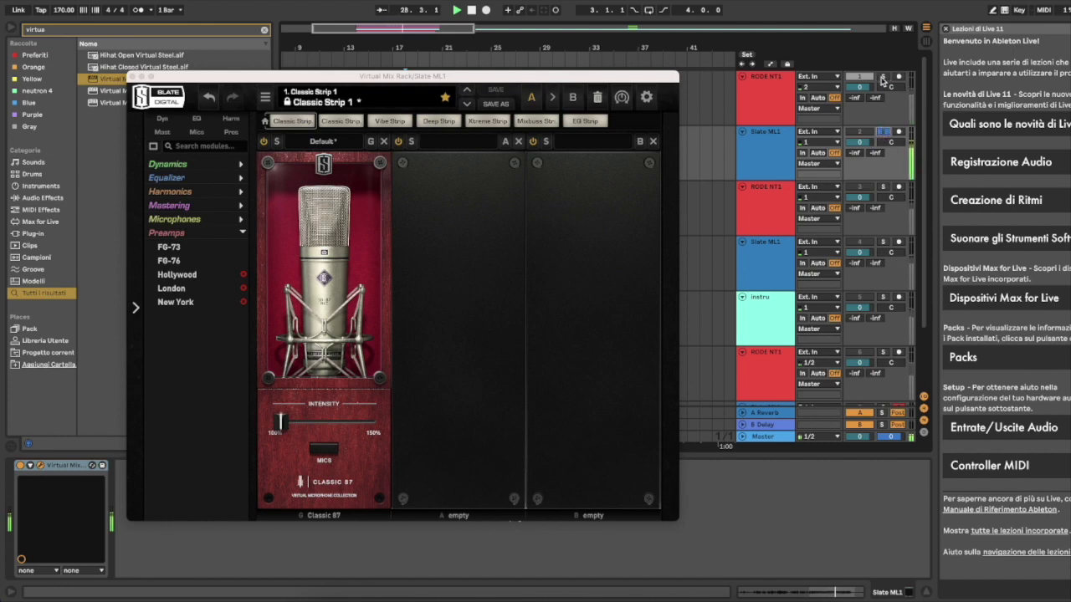
click(884, 133)
Close the Virtual Mix Rack window and replay the guitar from the start, alternating solos between RODE NT1 and Slate ML1
click(131, 77)
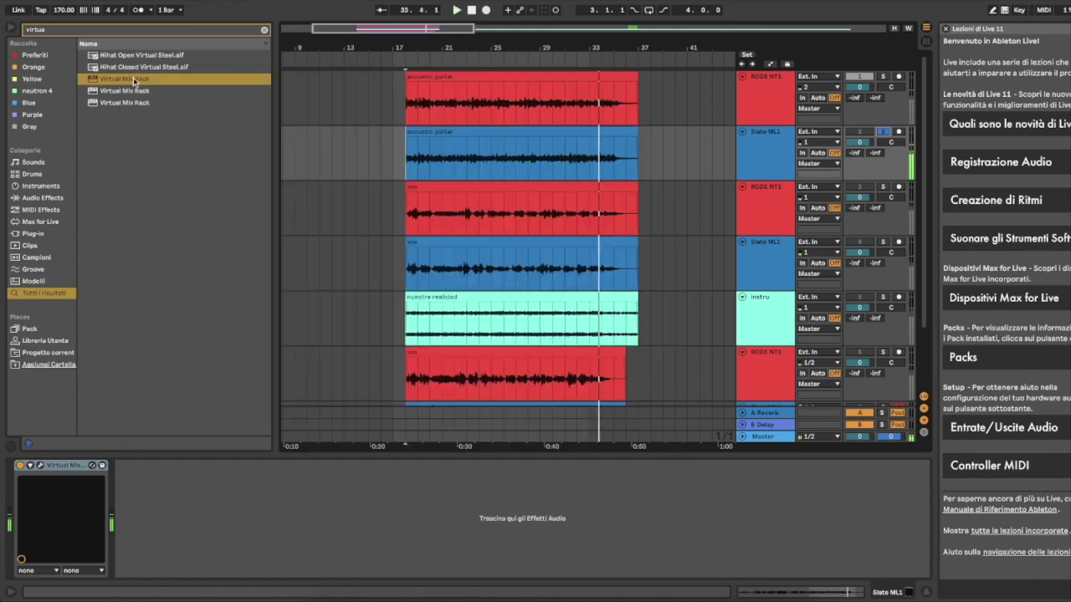
click(775, 132)
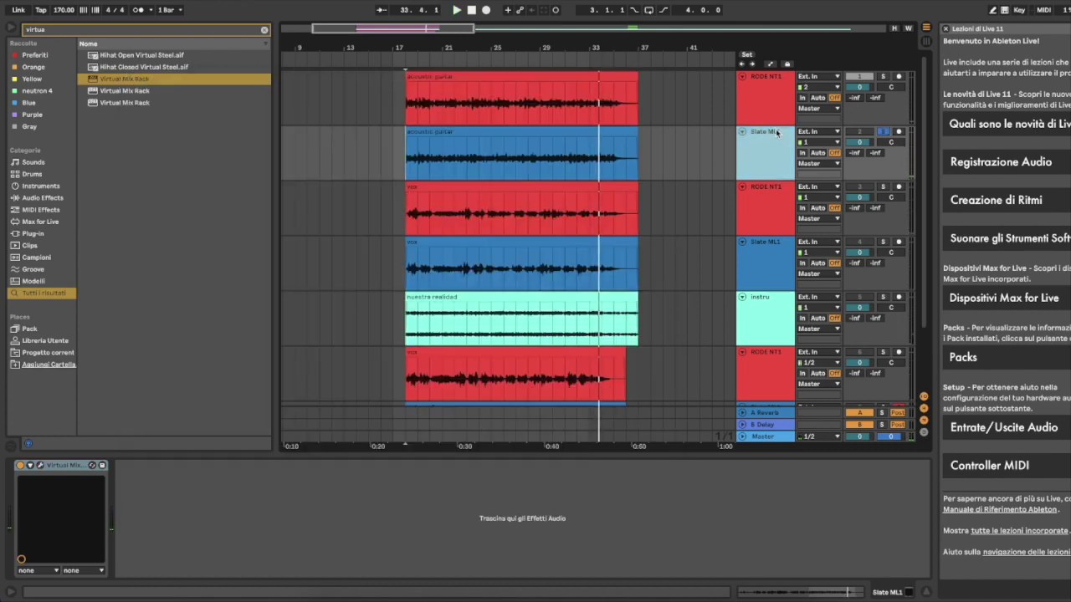
click(884, 76)
key(space)
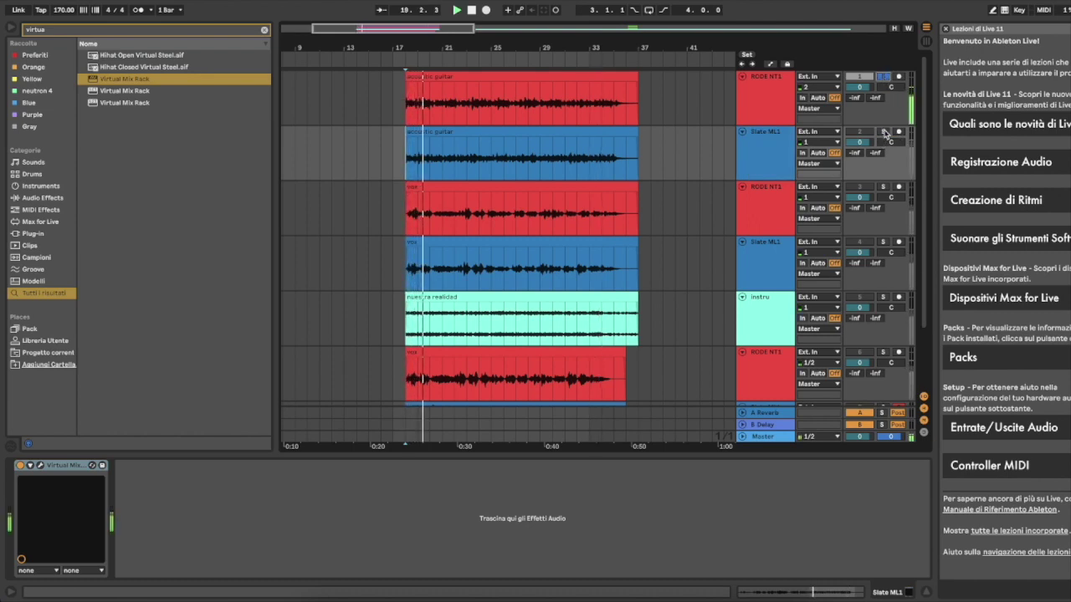
click(884, 133)
click(885, 77)
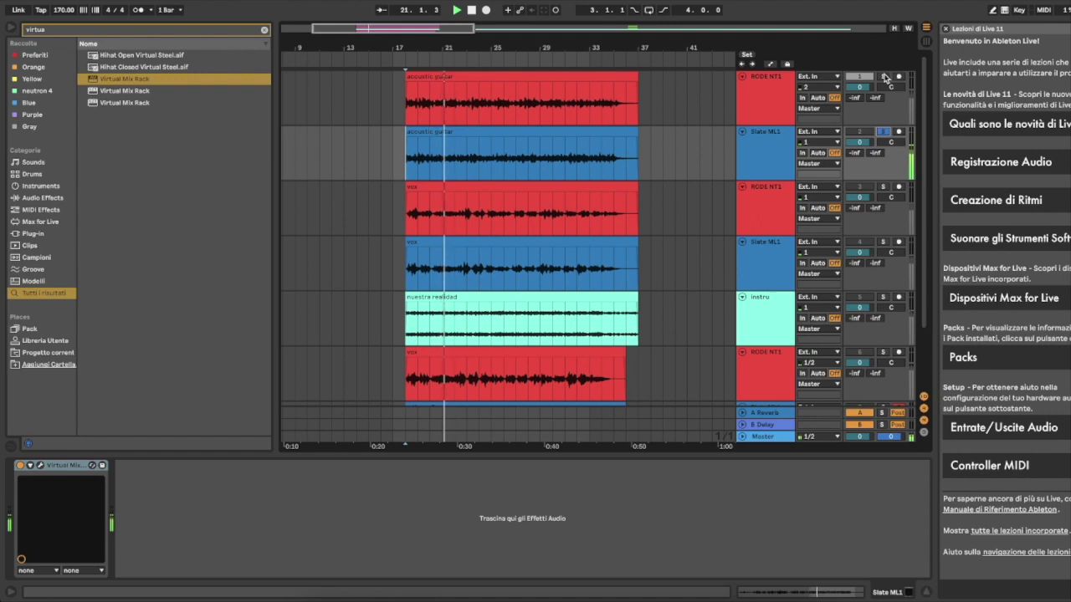
click(883, 132)
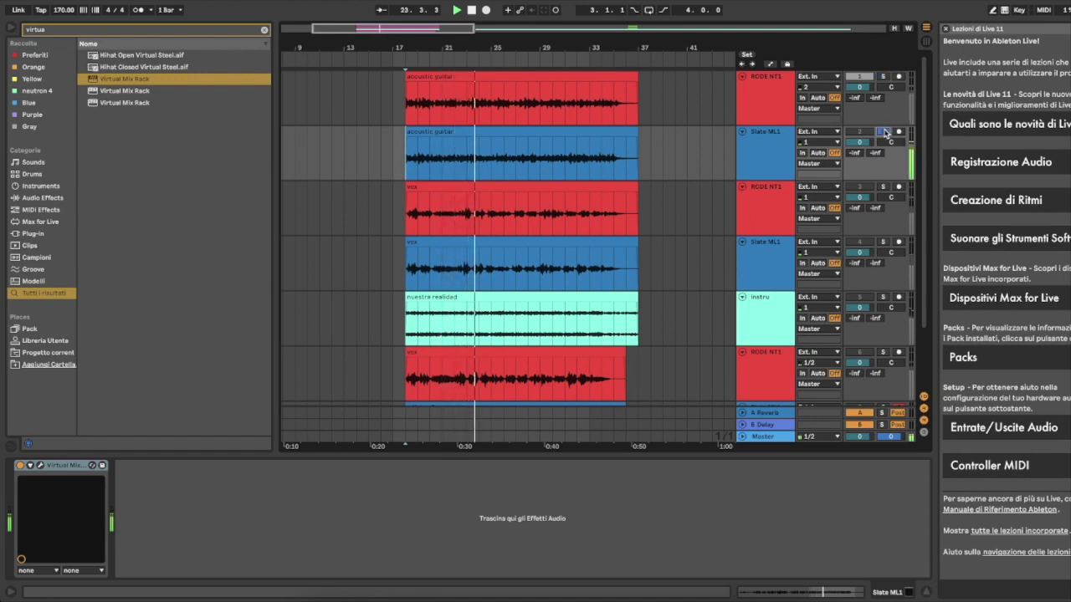
key(space)
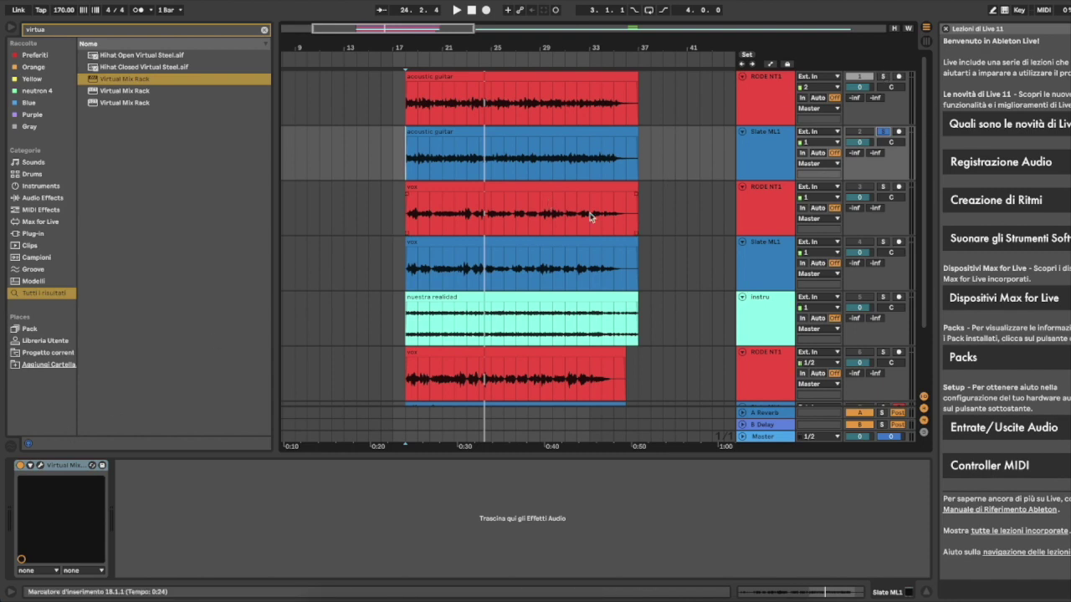
Unsolo the Slate ML1 guitar, mute the RODE NT1 guitar, and enable and play the RODE NT1 vocal from its start
click(883, 132)
click(859, 76)
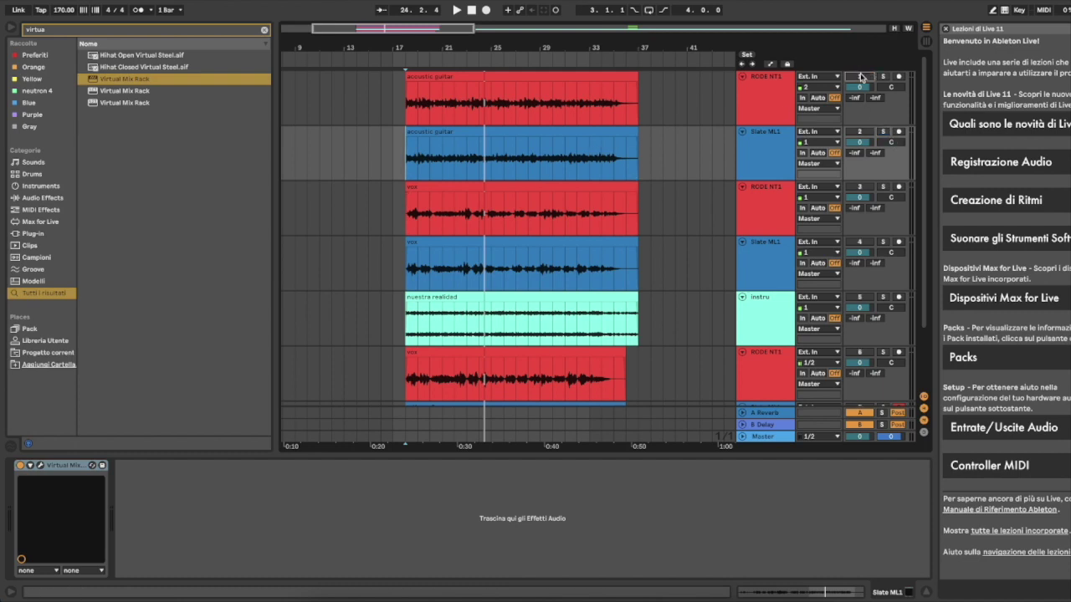
click(858, 187)
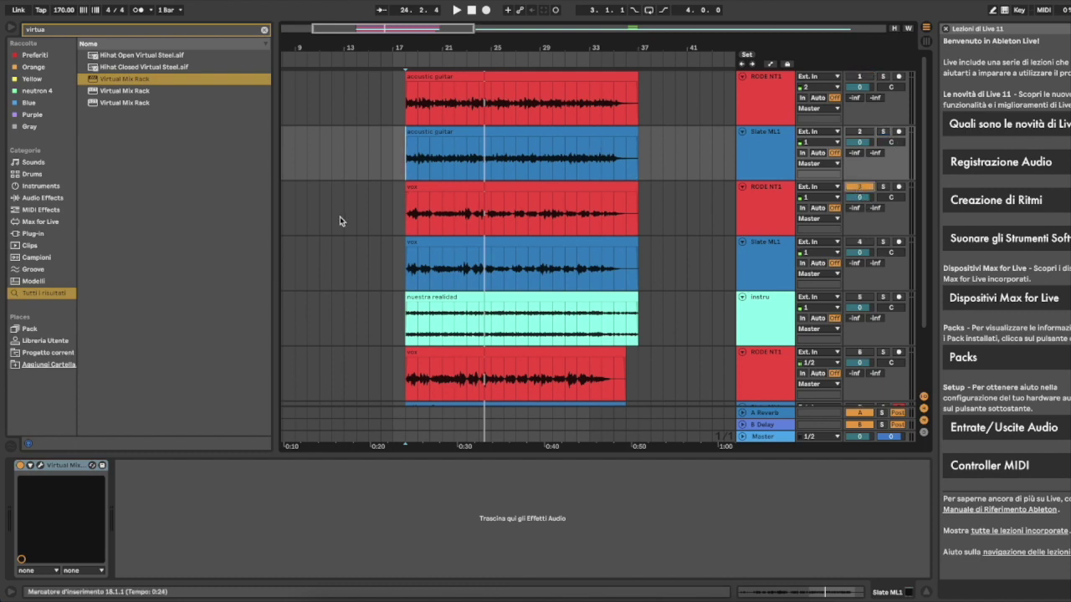
click(402, 221)
key(space)
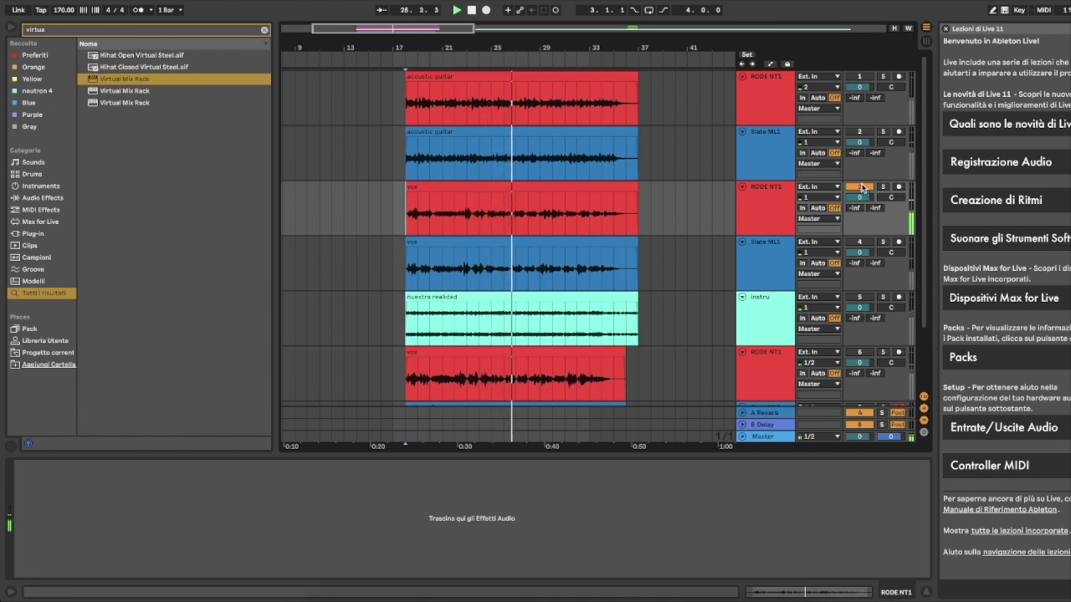
Switch playback to the Slate ML1 vocal and compare it with the RODE NT1 vocal by alternating solos
click(862, 241)
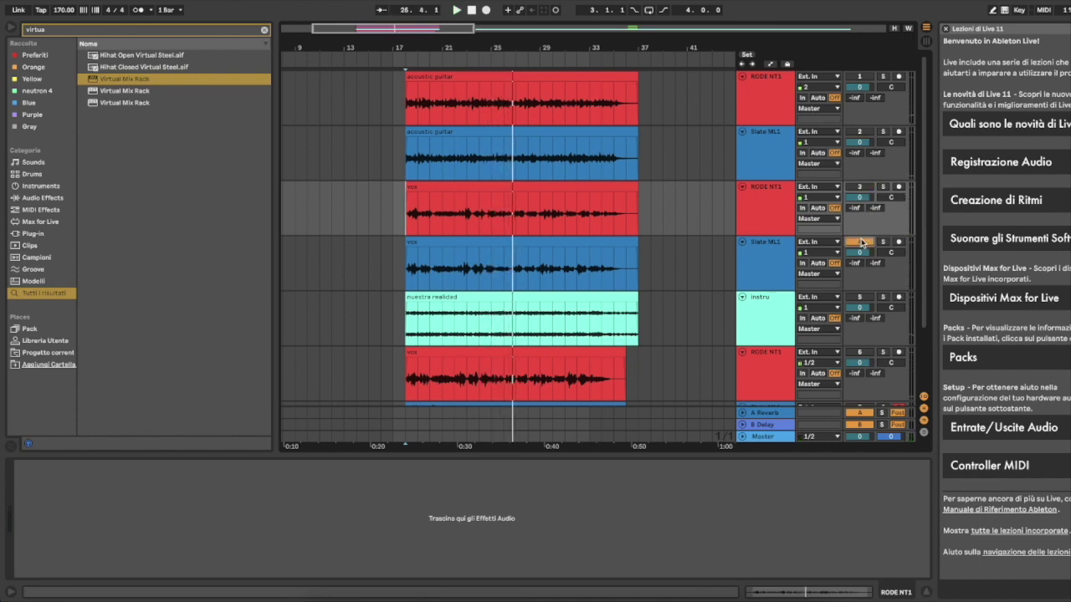
key(space)
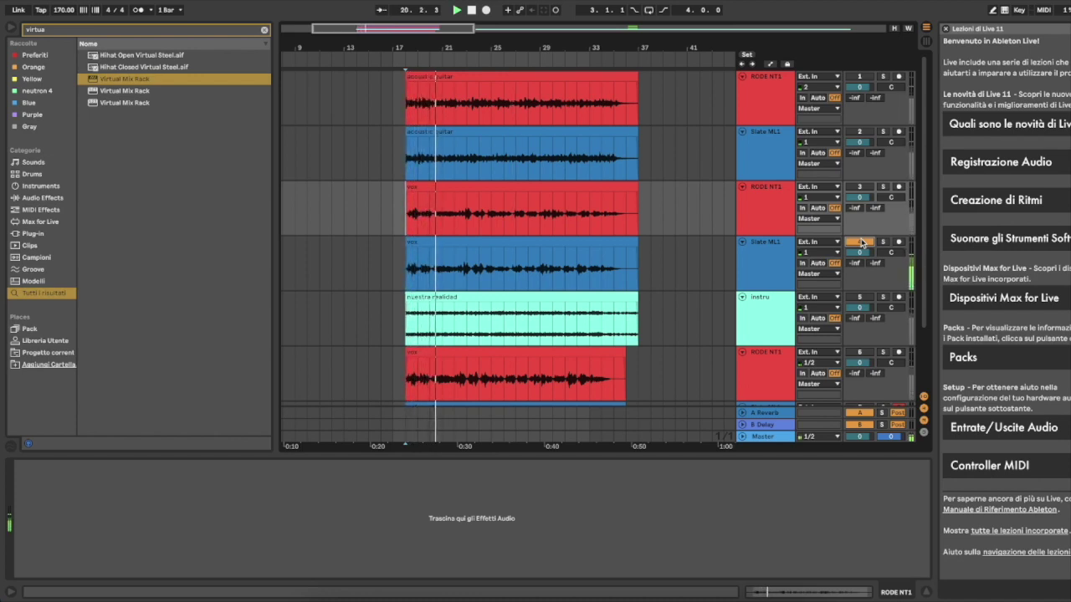
click(885, 188)
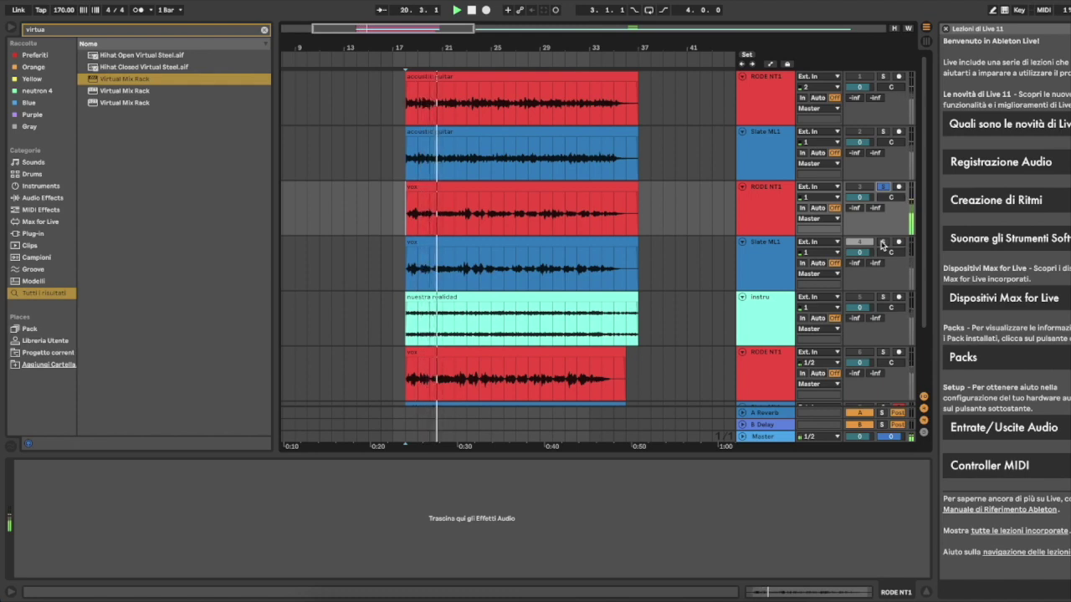
click(882, 243)
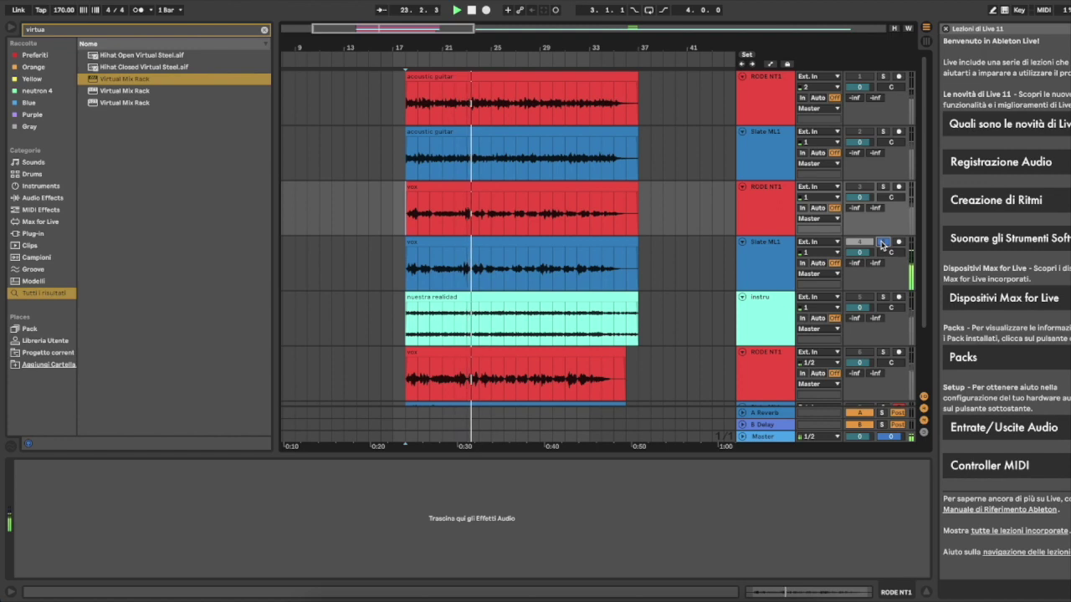
click(883, 188)
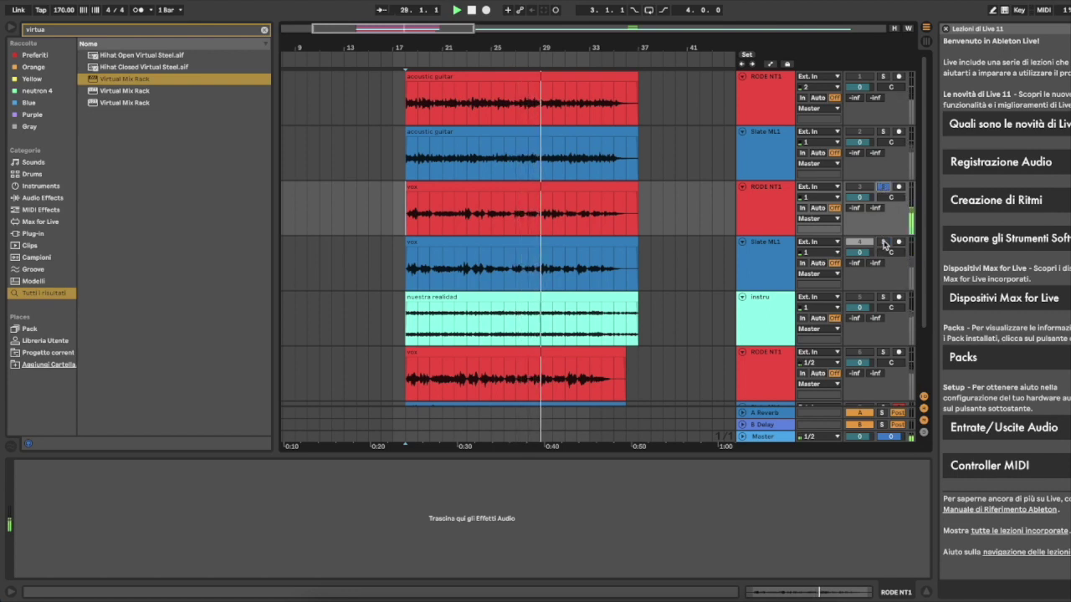
click(883, 242)
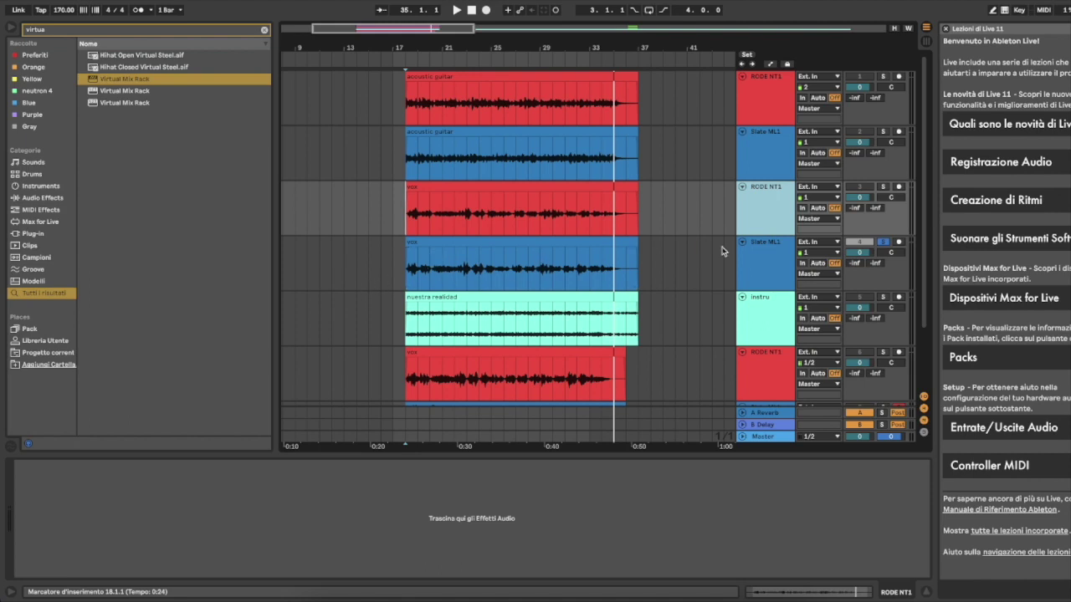
Add Virtual Mix Rack to the Slate ML1 vocal track
click(779, 251)
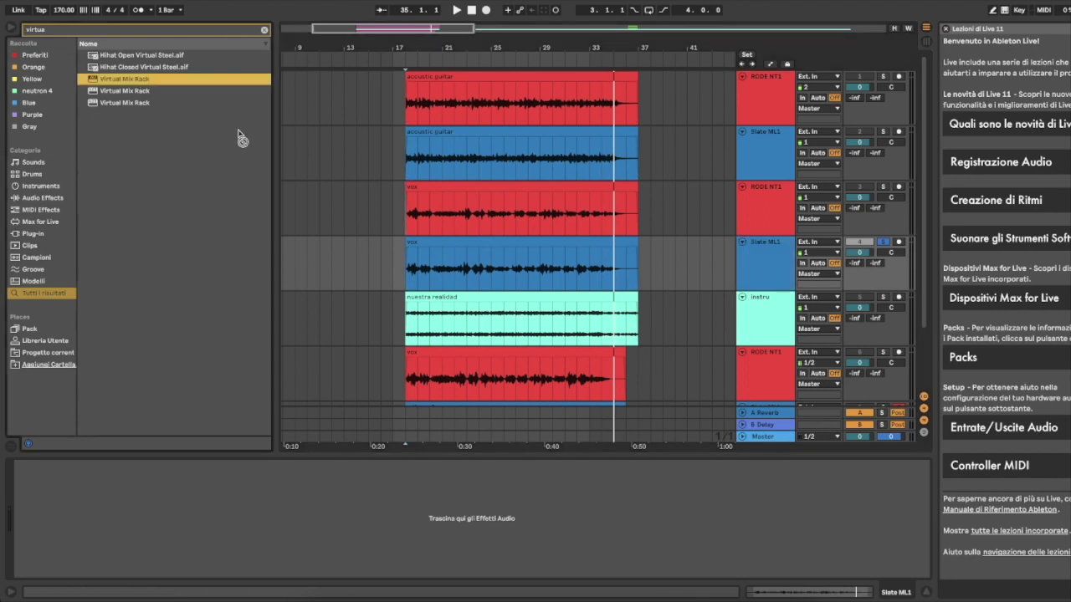
drag(438, 249, 437, 251)
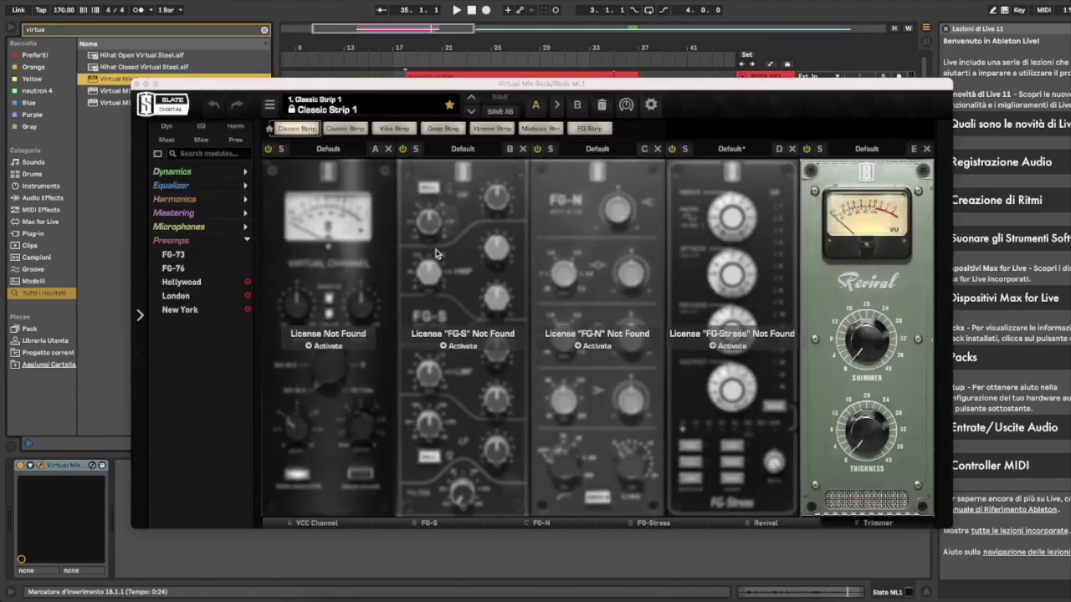
Remove all the default strip modules from Virtual Mix Rack to leave the rack empty
click(390, 152)
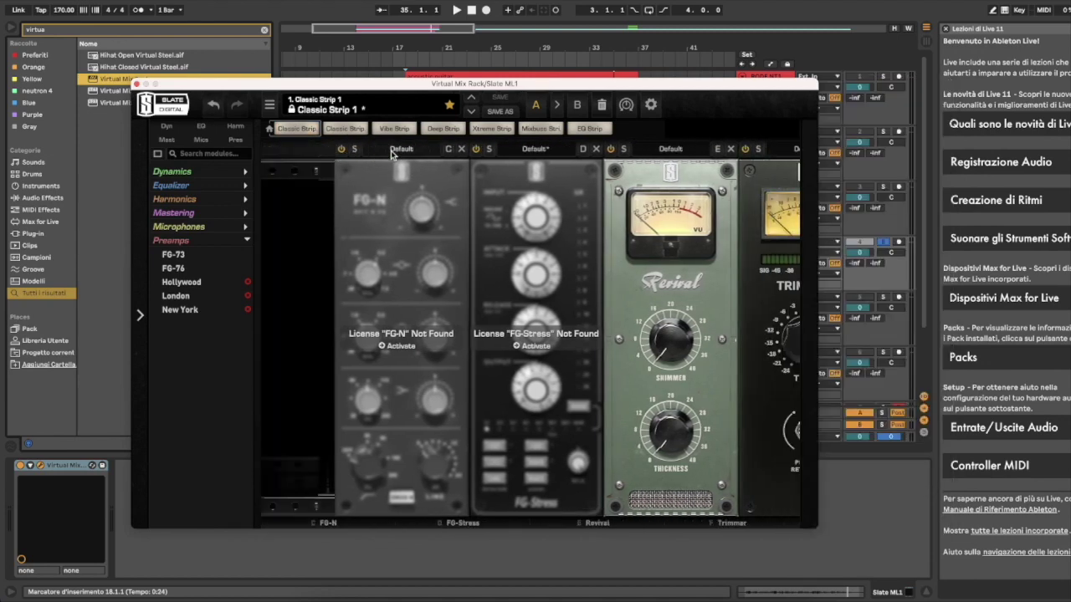
click(390, 152)
click(390, 152)
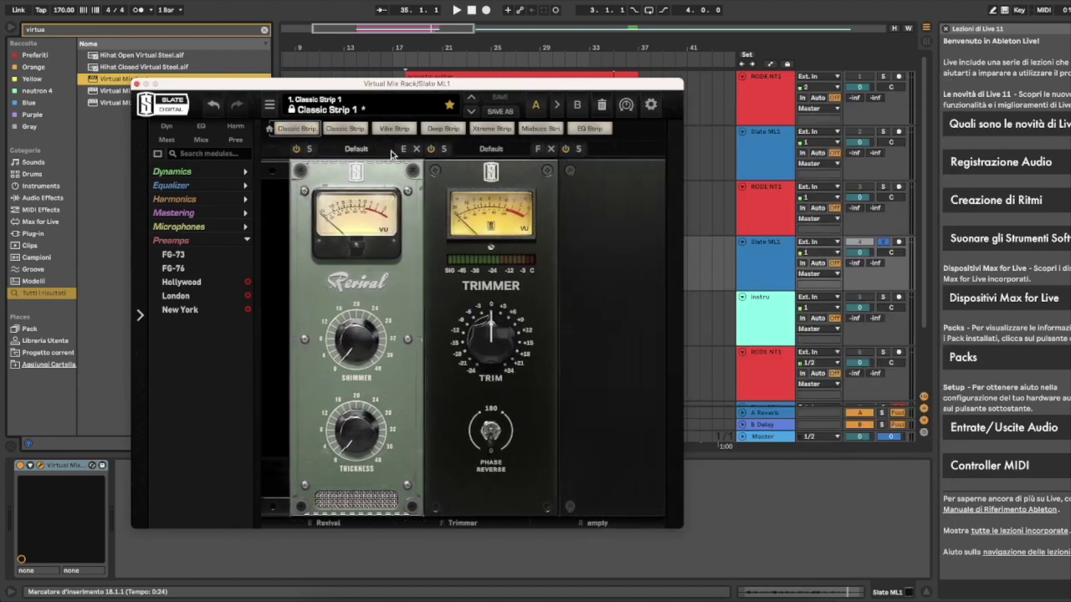
click(390, 152)
click(390, 152)
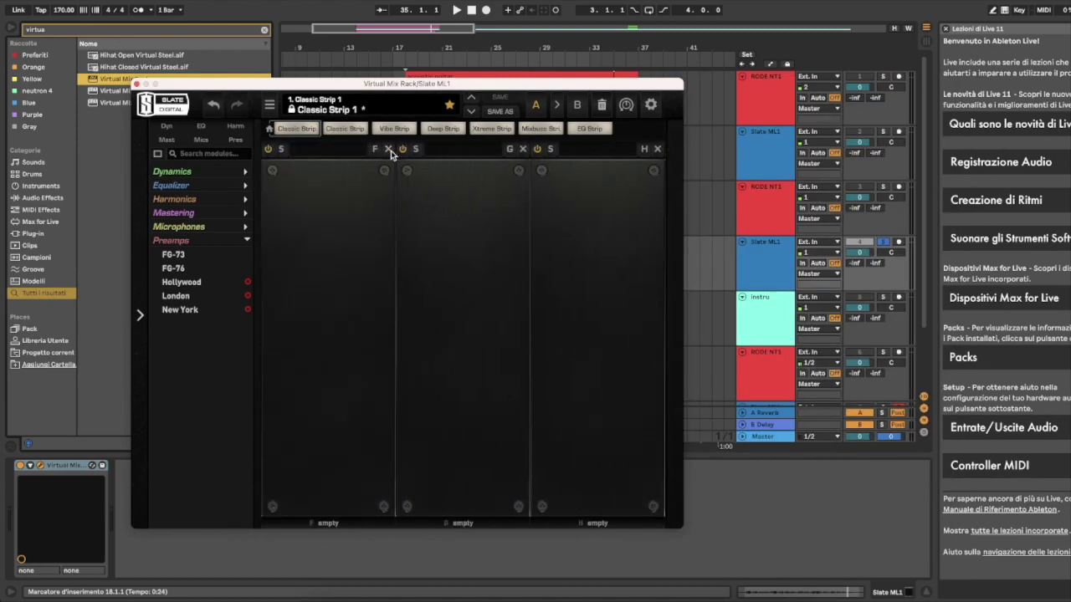
Load the Classic Tubes and Classic 87 microphone modules side by side into the empty rack
click(182, 242)
click(198, 229)
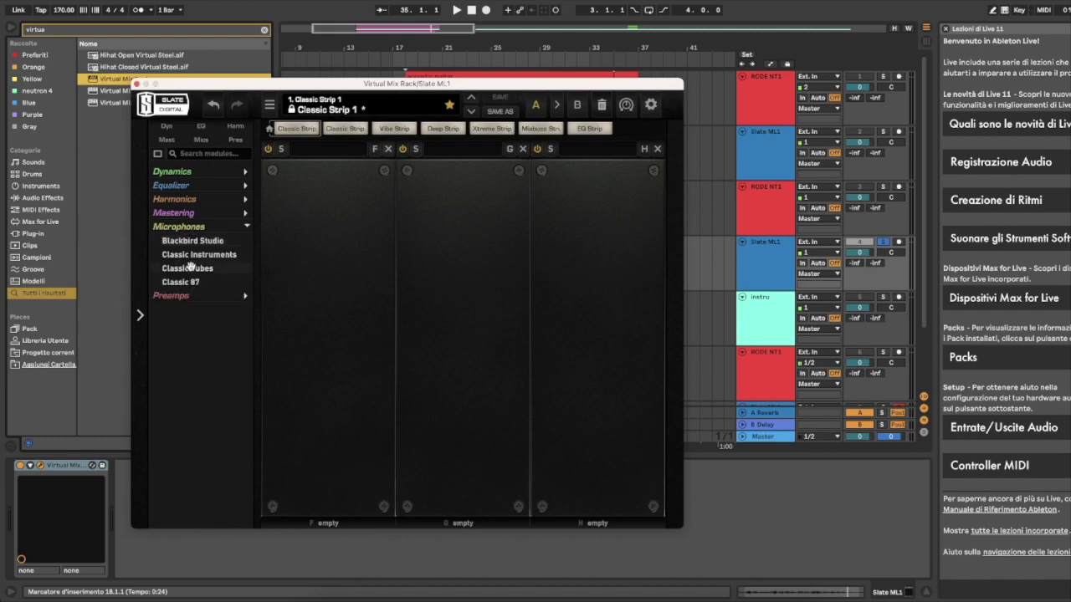
drag(248, 267, 464, 268)
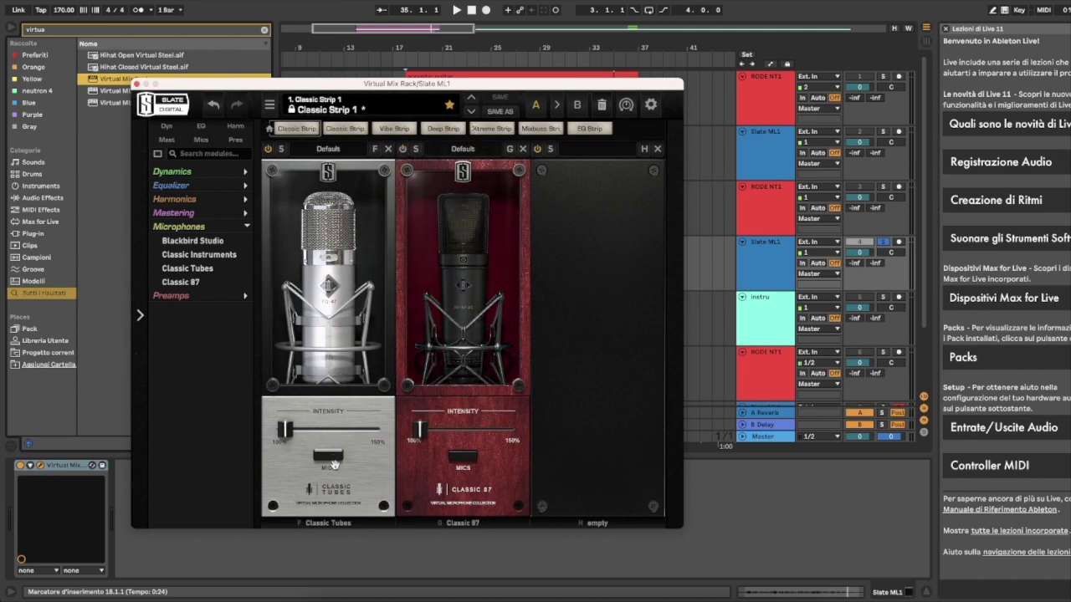
Solo the Slate ML1 guitar with the vocal and audition Classic Tubes models FG-47, FG-800, FG-67 and FG-251 during playback
click(882, 132)
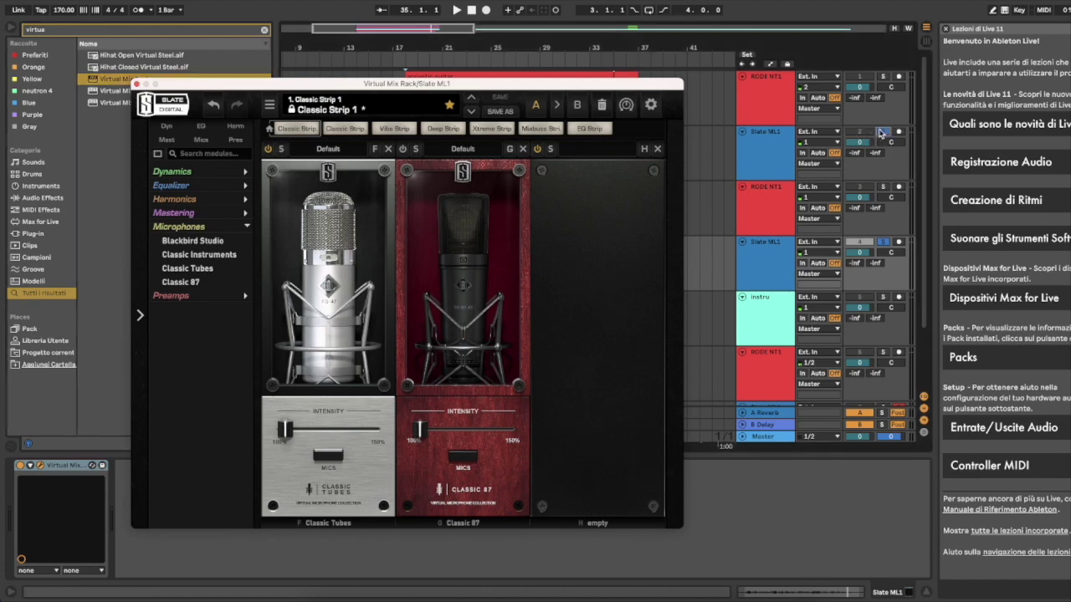
click(335, 459)
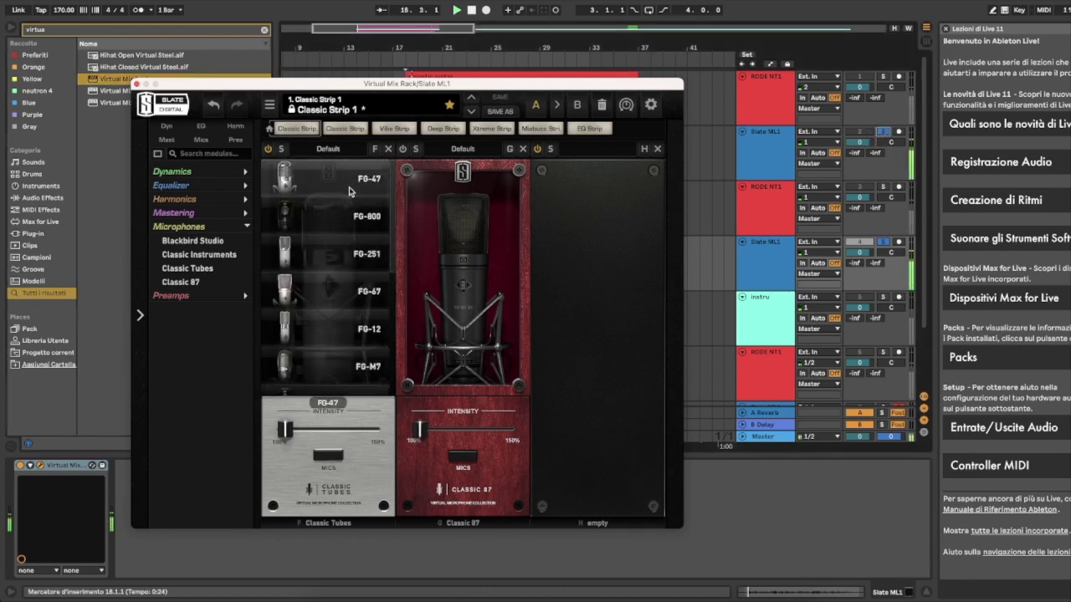
click(362, 216)
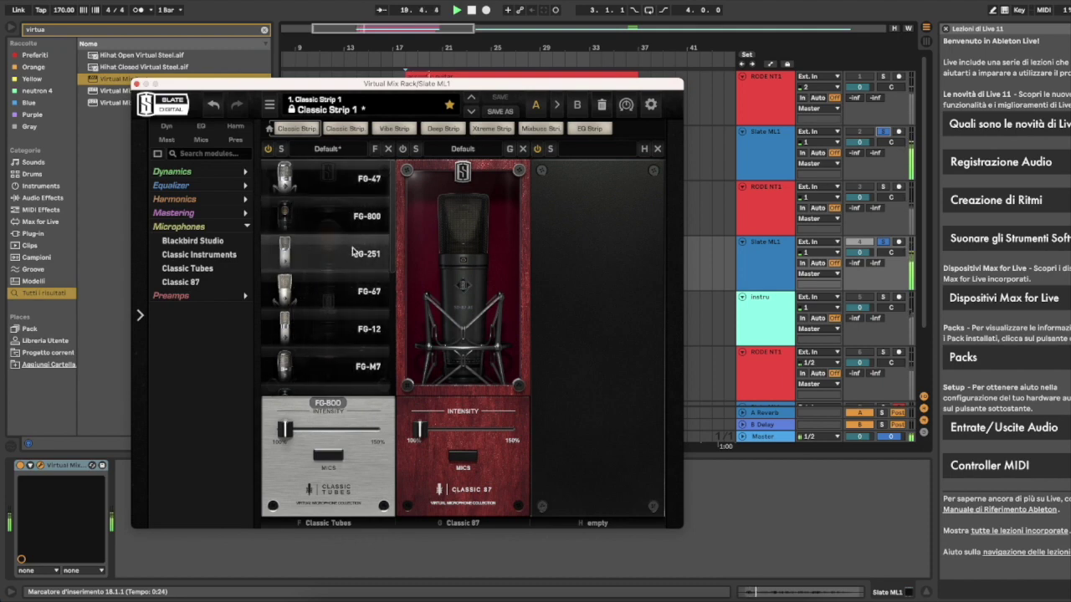
click(359, 191)
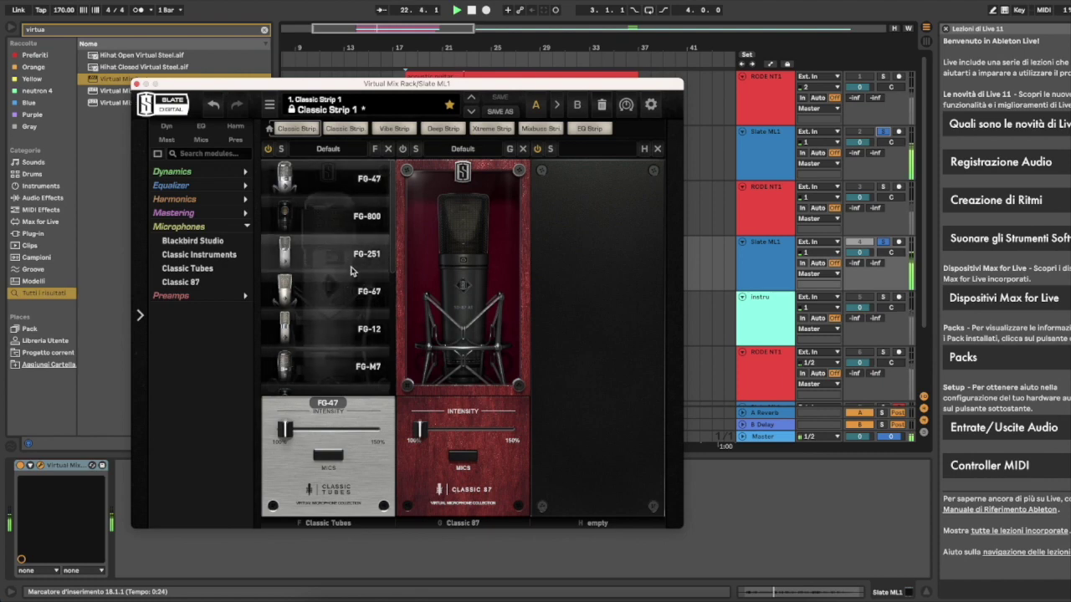
click(350, 293)
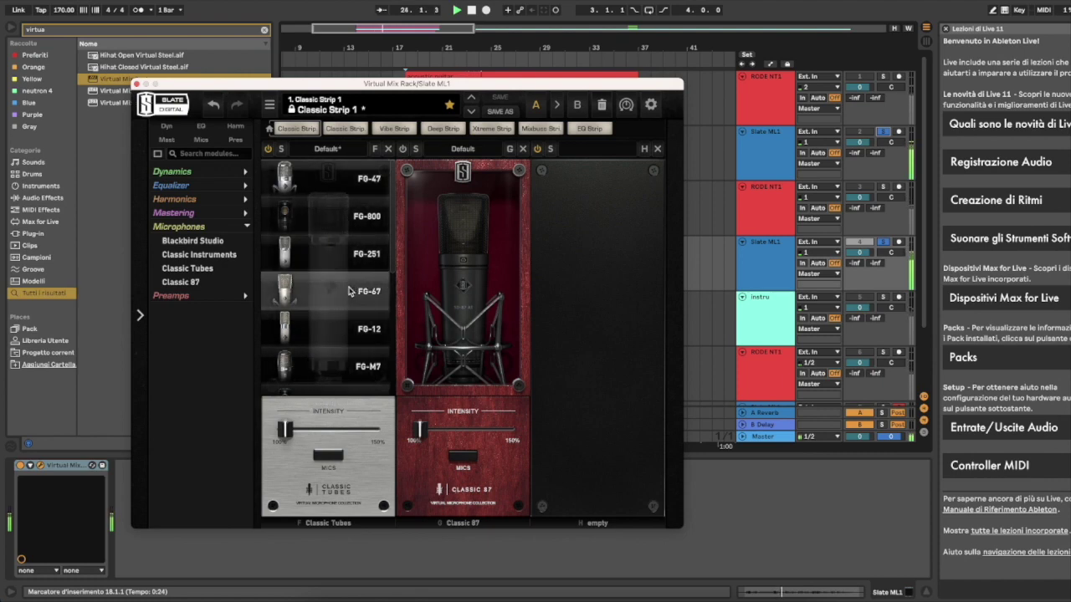
click(360, 253)
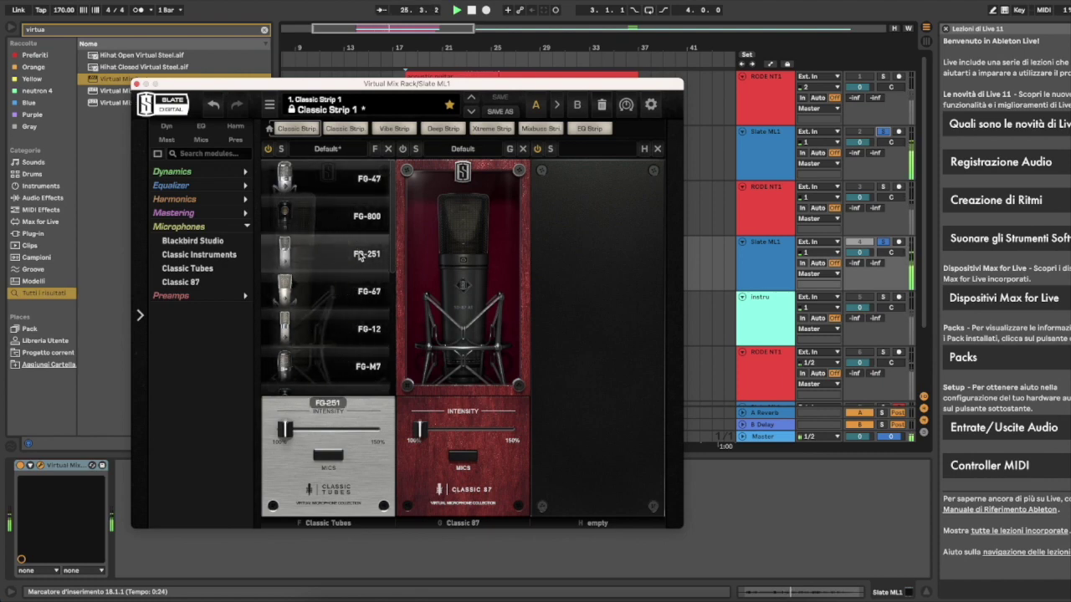
Audition further Classic Tubes models, including FG-M7, settle on FG-67, and close the microphone list
scroll(358, 291, down, 1)
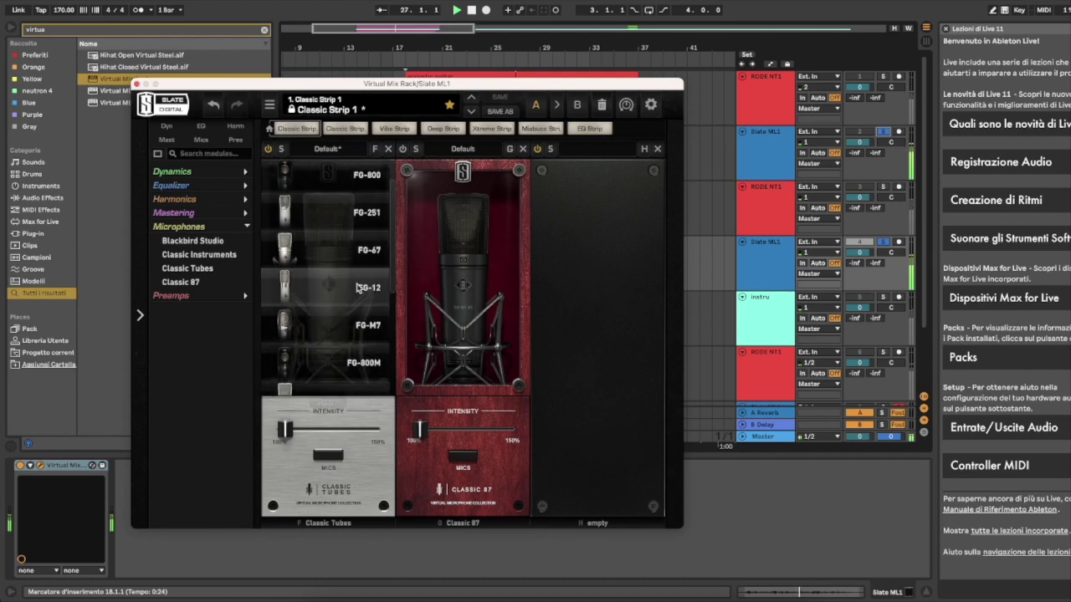
scroll(357, 238, down, 1)
click(358, 235)
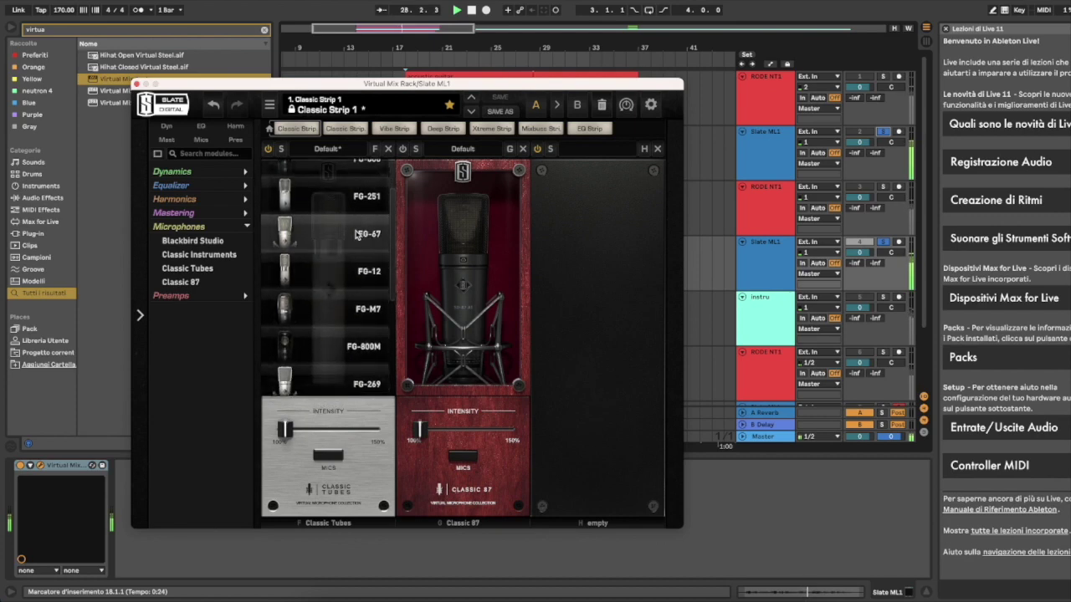
click(352, 311)
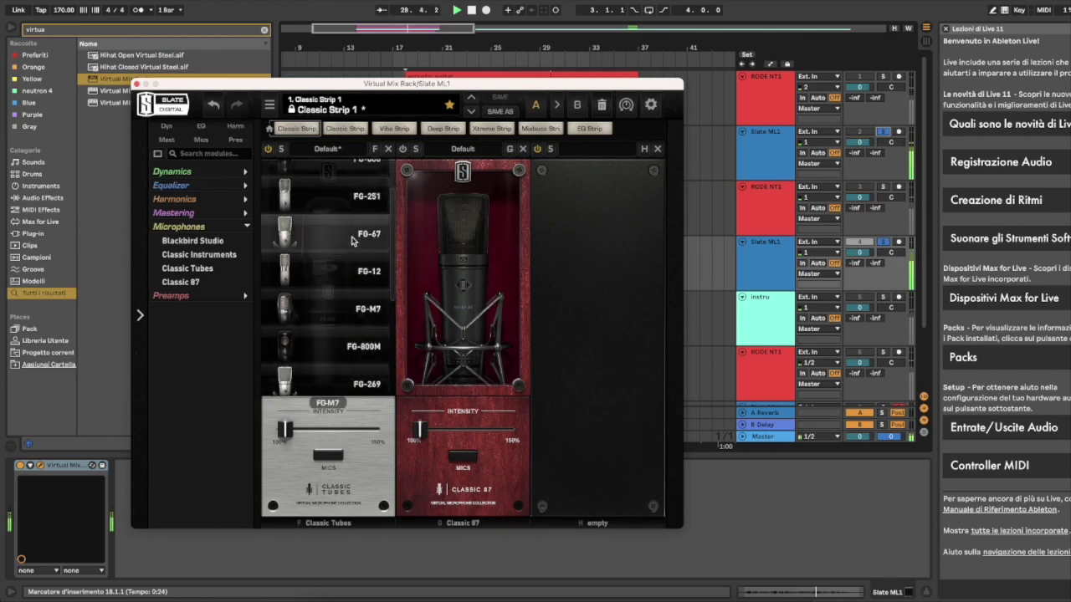
scroll(351, 318, down, 1)
click(350, 331)
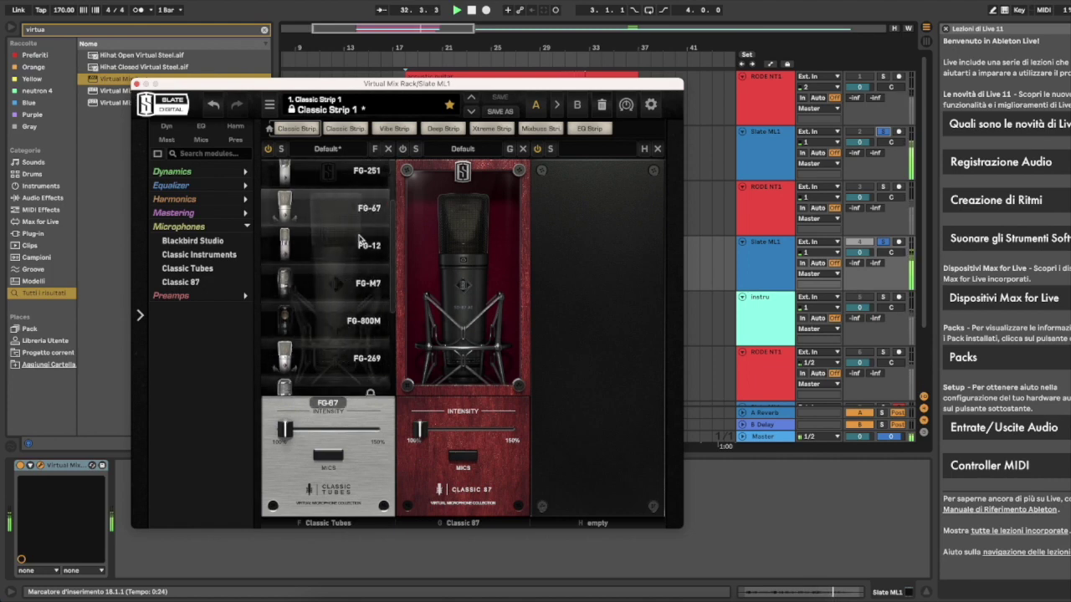
click(345, 361)
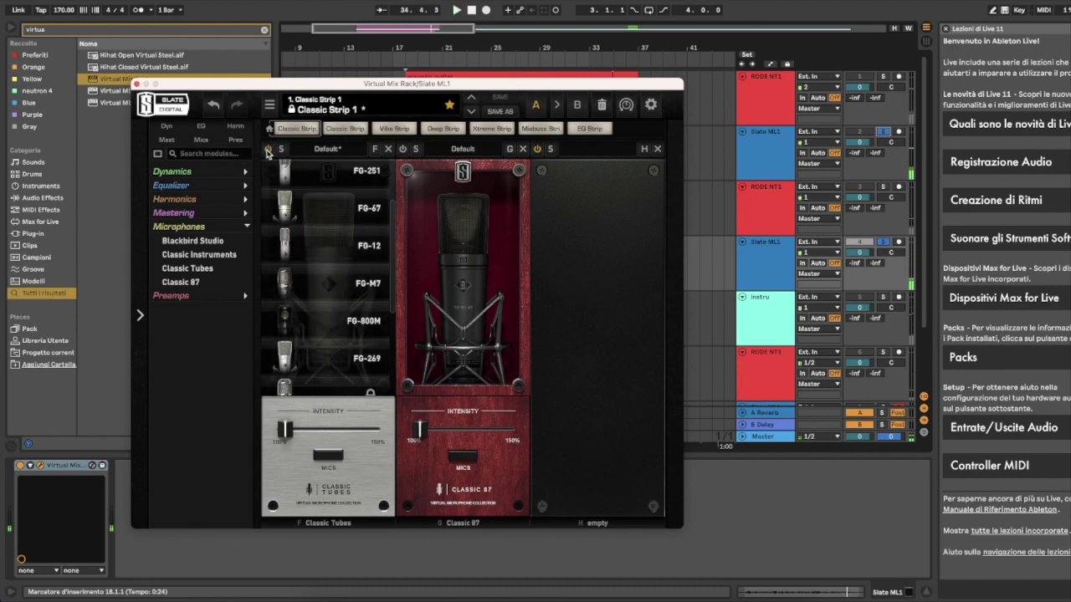
click(335, 455)
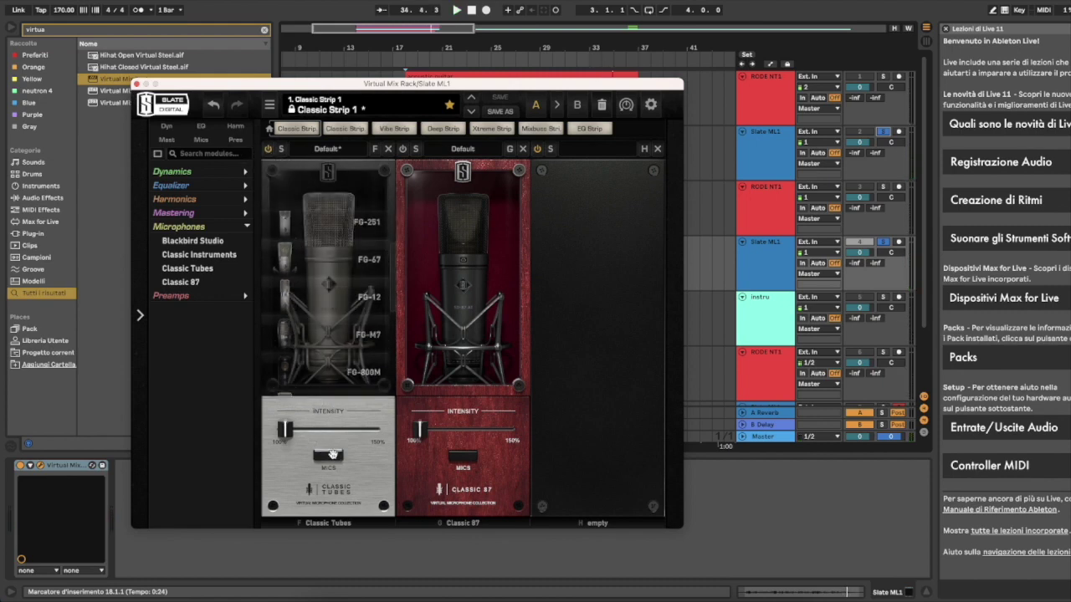
click(336, 455)
scroll(371, 264, up, 1)
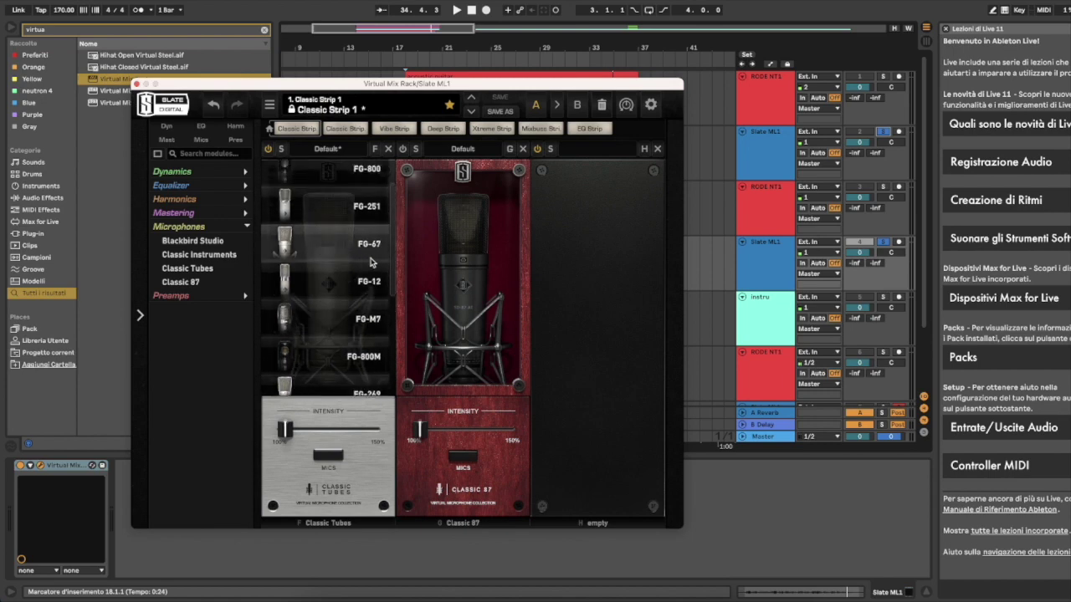
click(340, 463)
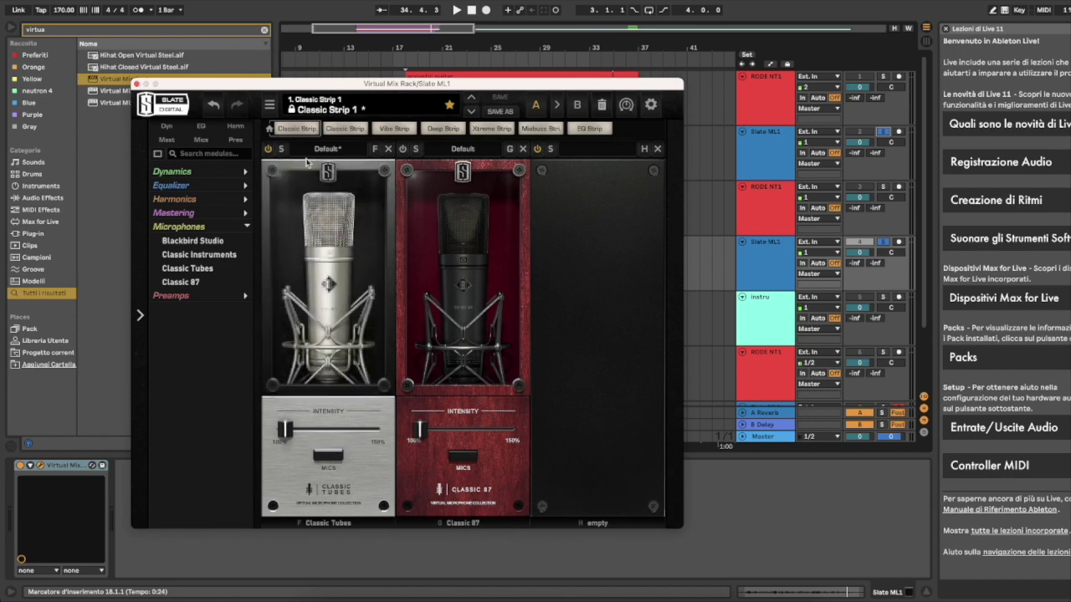
Bypass Classic Tubes, enable Classic 87, and audition SD-87 Ai, mk1 and mk2 during playback, keeping SD-87 mk2
click(270, 148)
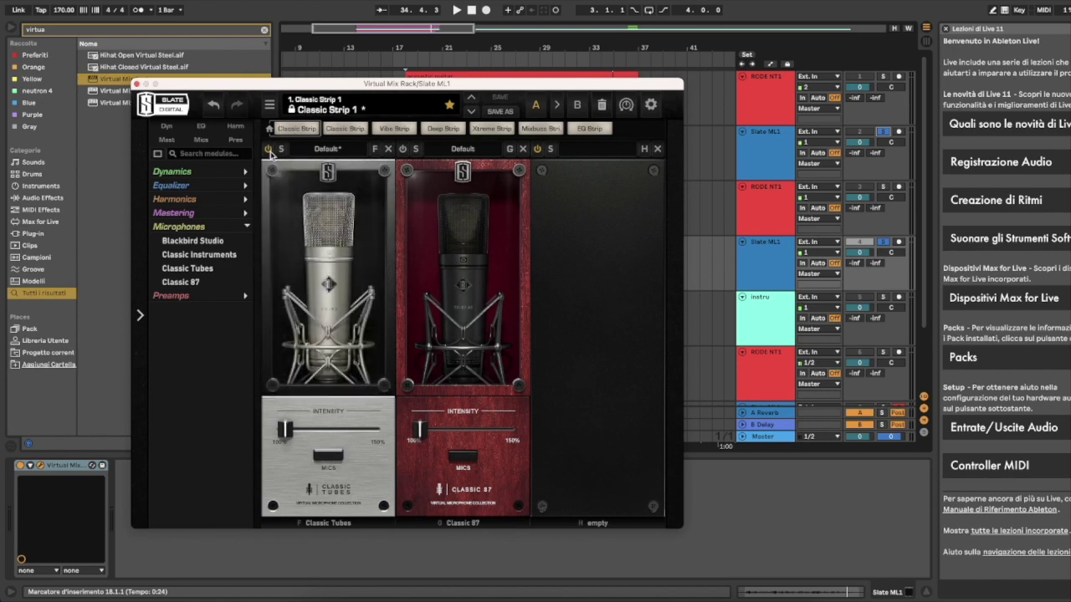
click(403, 149)
click(465, 460)
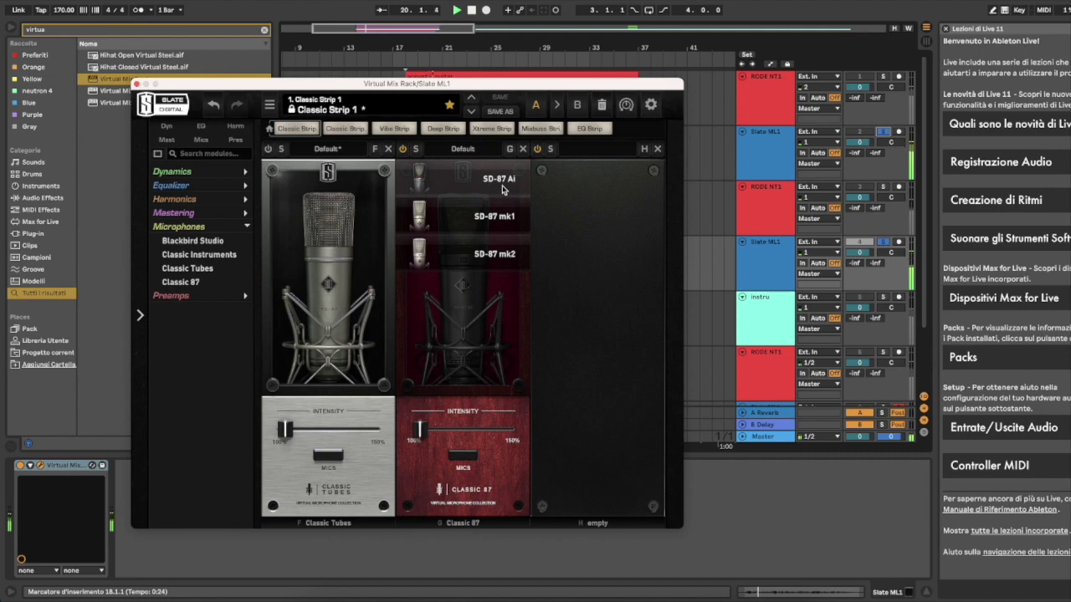
click(490, 217)
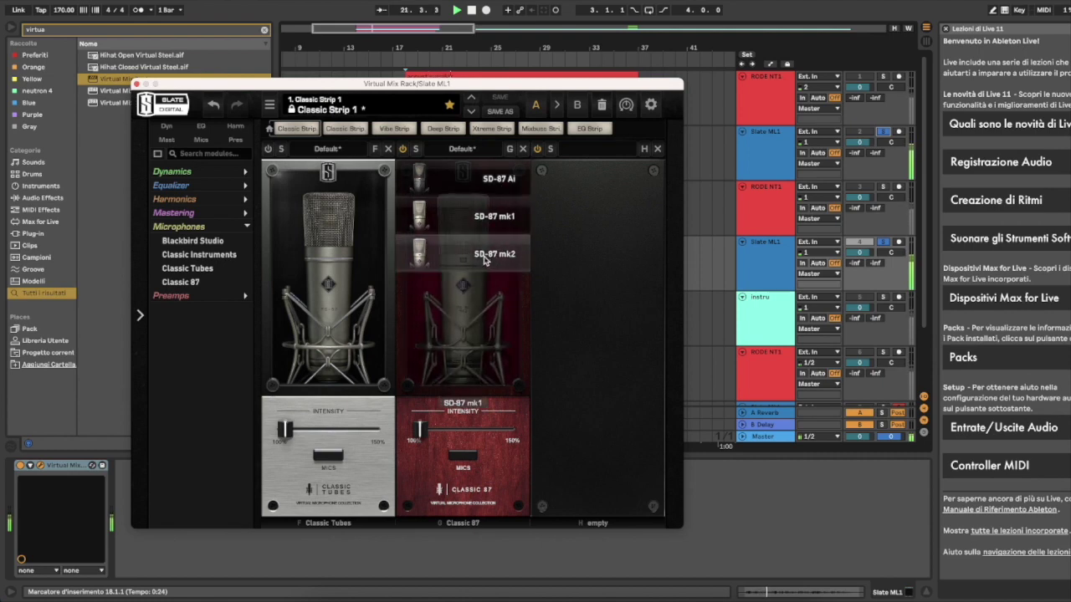
click(484, 257)
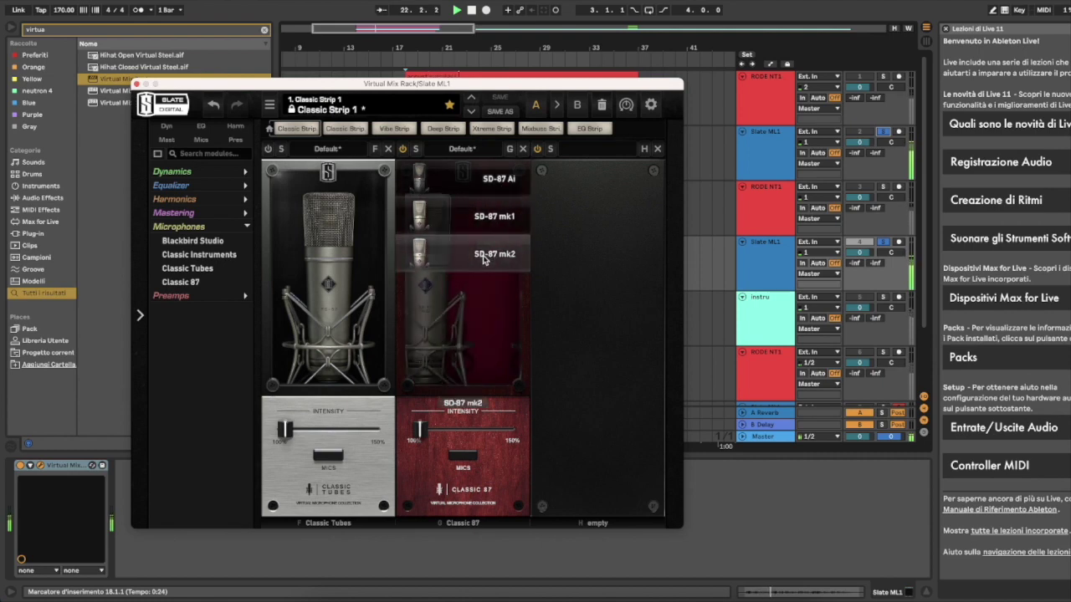
click(503, 181)
click(494, 217)
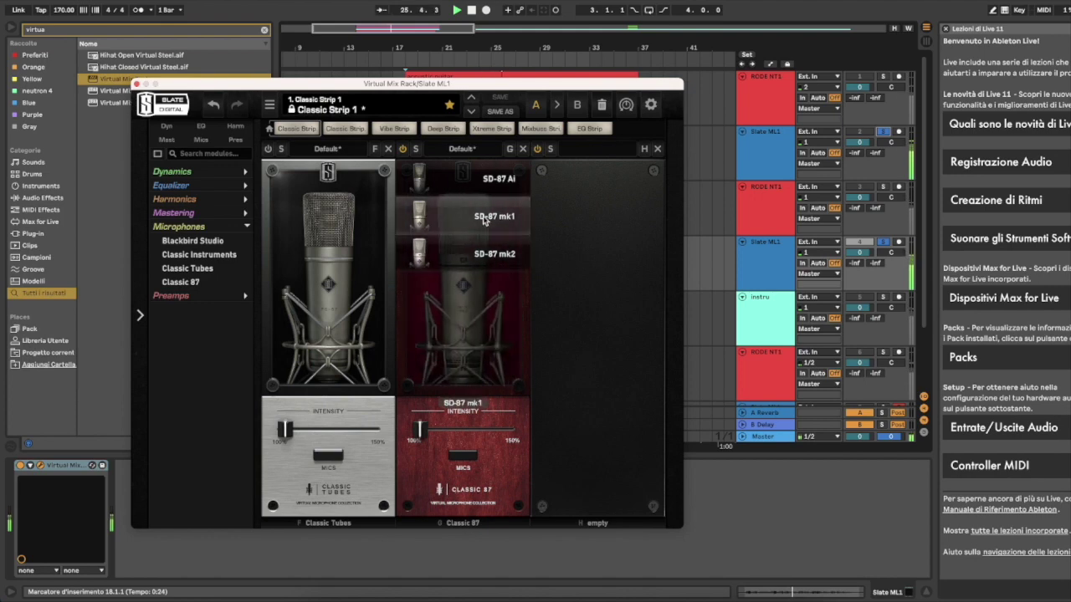
click(484, 256)
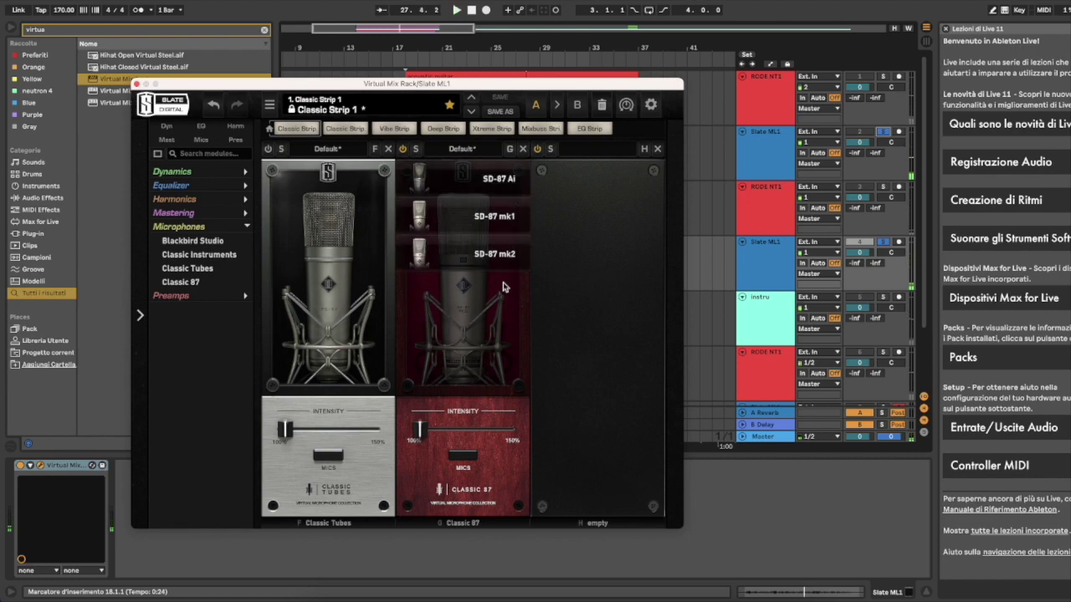
click(462, 457)
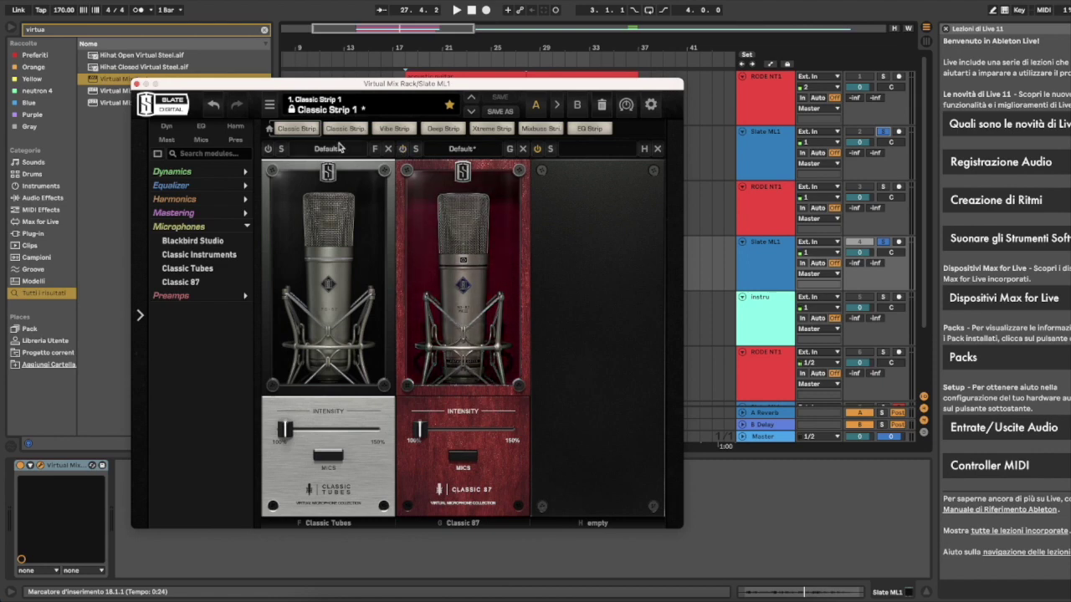
Compare Classic Tubes with Classic 87 by alternating which module is active, and remove Classic Tubes from the rack
click(268, 150)
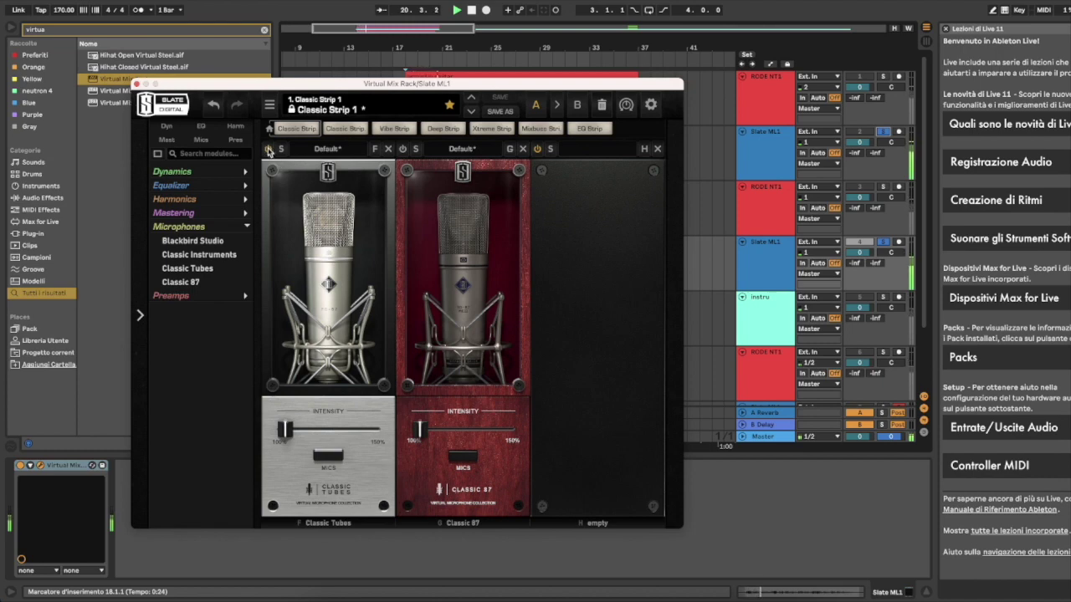
click(402, 149)
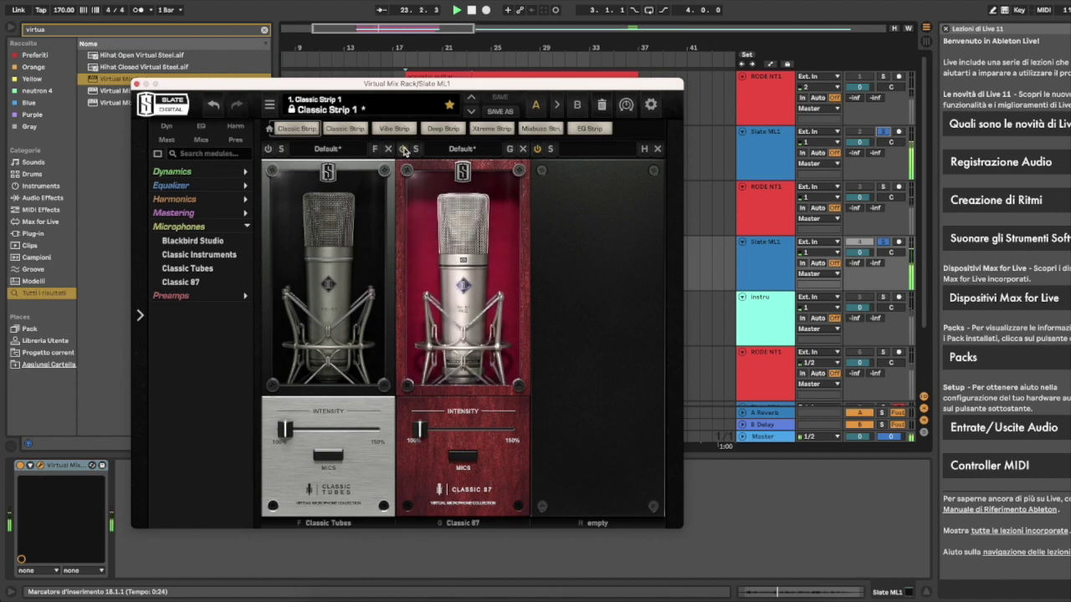
click(388, 149)
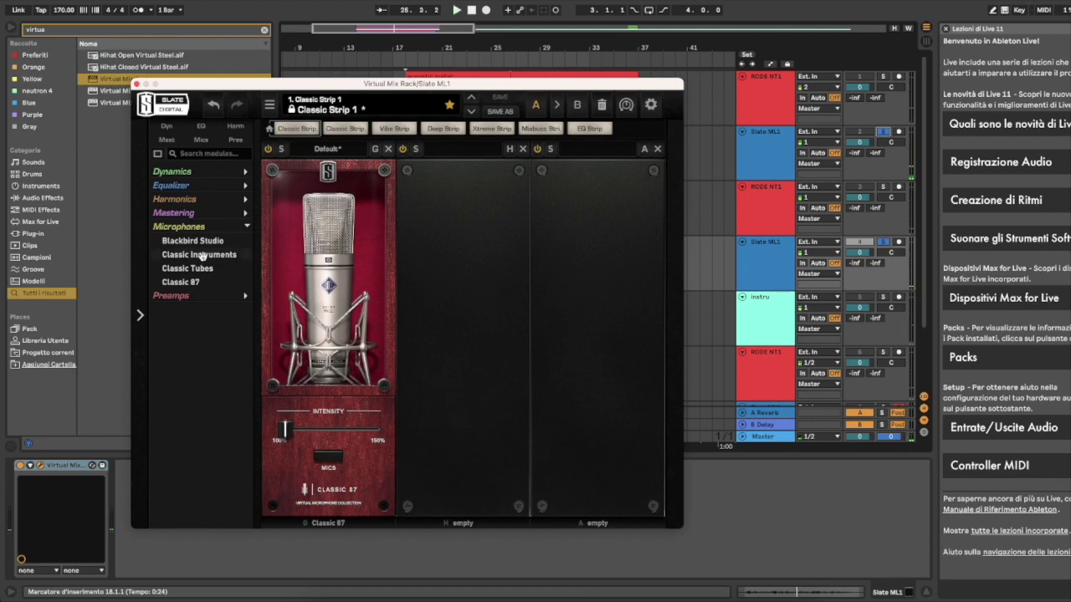
Add the FG-73 preamp after Classic 87 with Virtual Drive set just under 60, and close the Virtual Mix Rack window
click(177, 228)
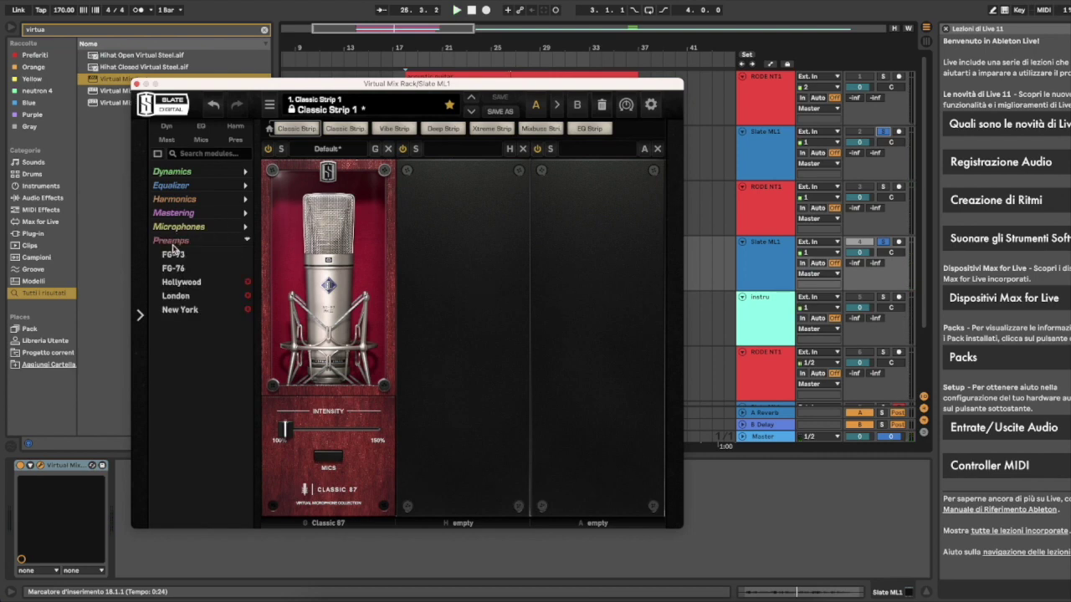
drag(171, 257, 460, 257)
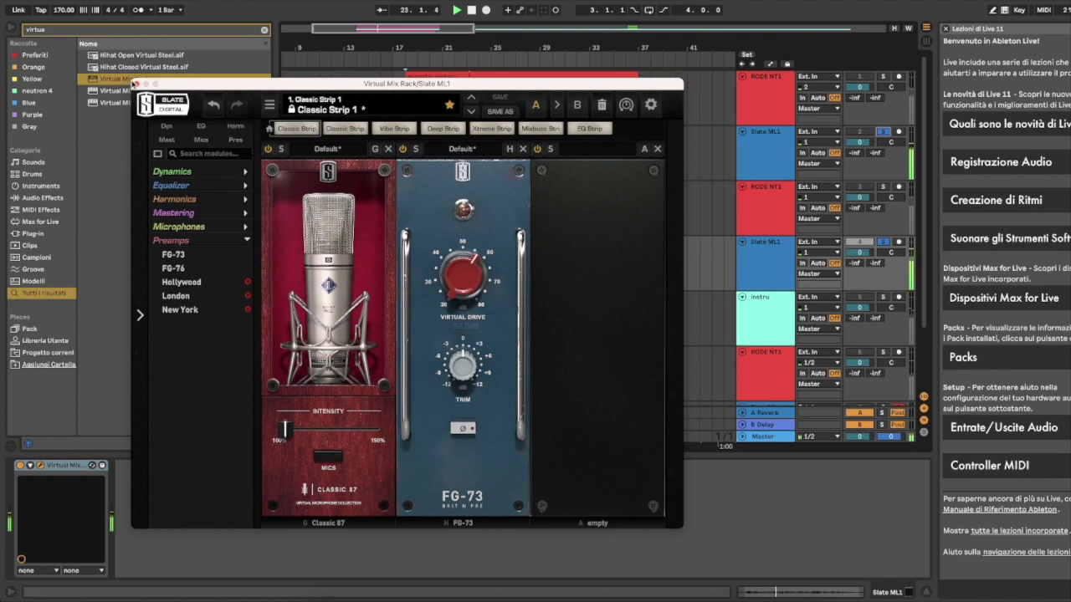
click(135, 83)
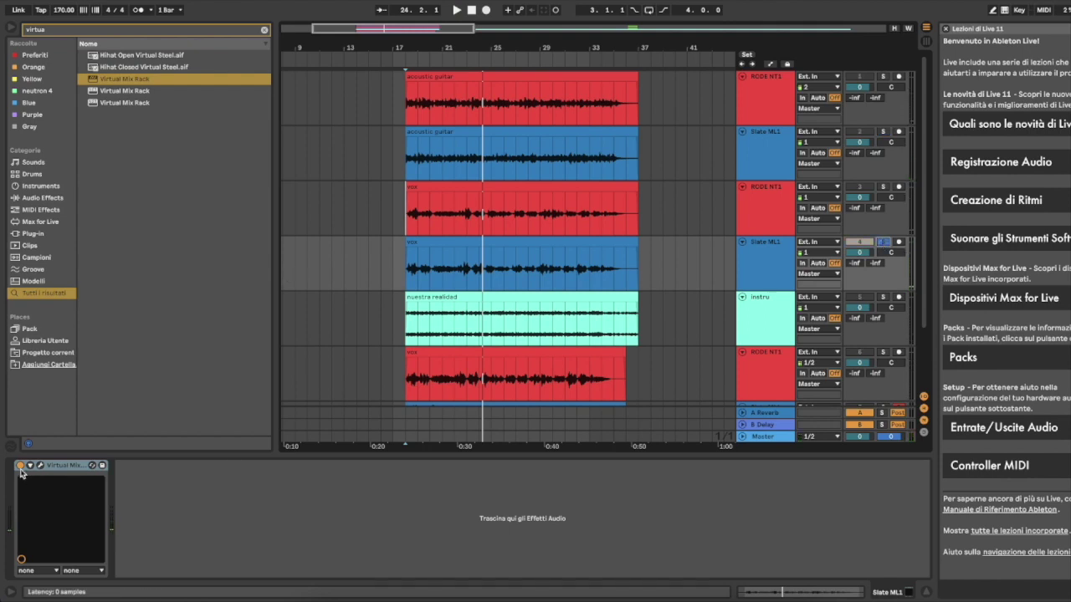
Replay the vocals from the start, alternating solos between the RODE NT1 and the processed Slate ML1 vocal tracks
key(space)
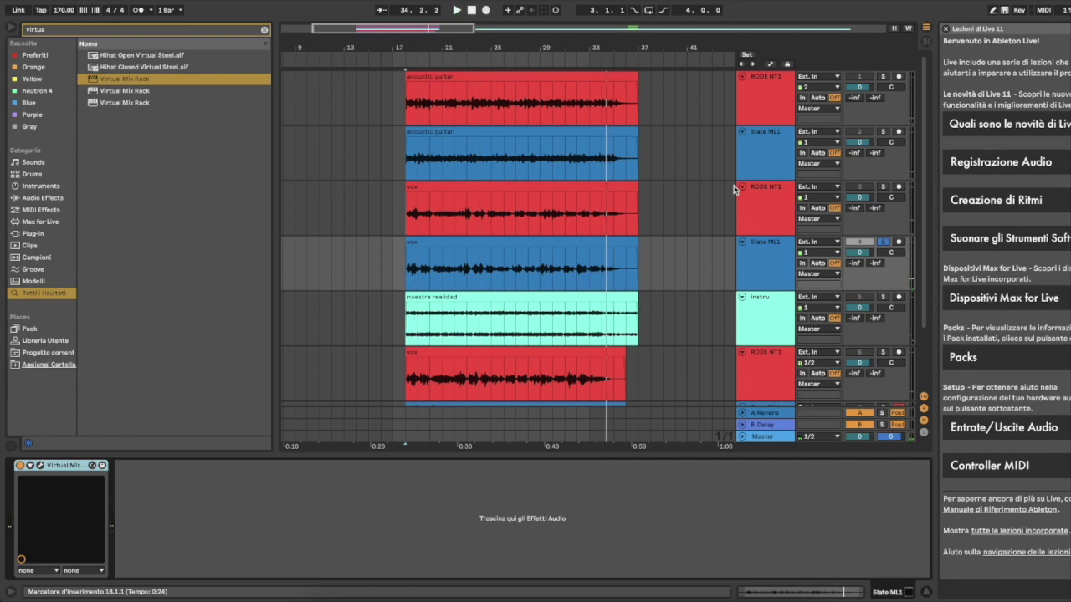
key(space)
click(883, 187)
click(884, 242)
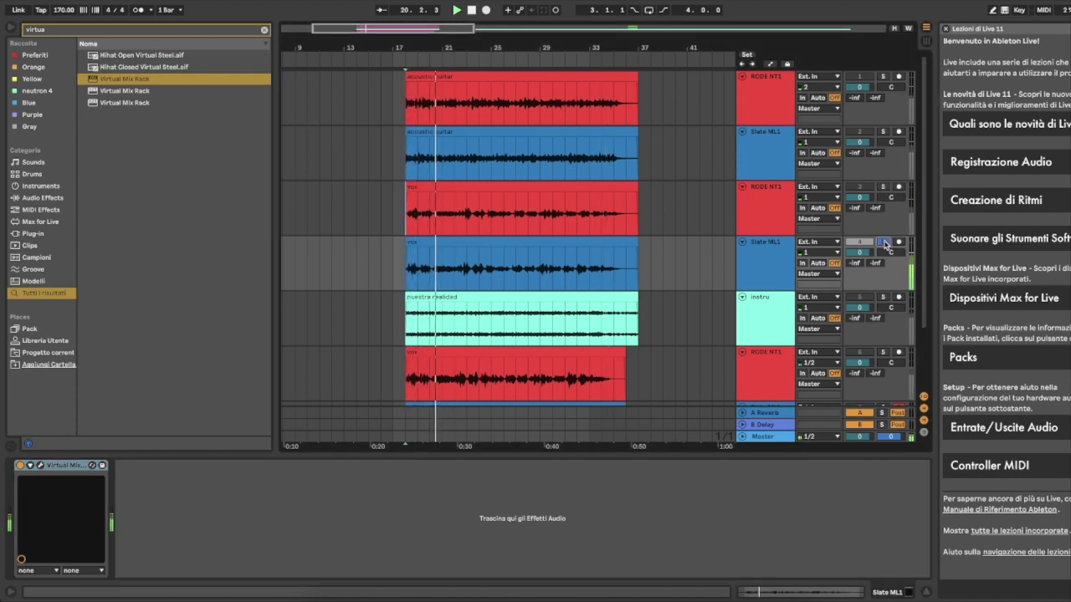
click(884, 187)
click(882, 243)
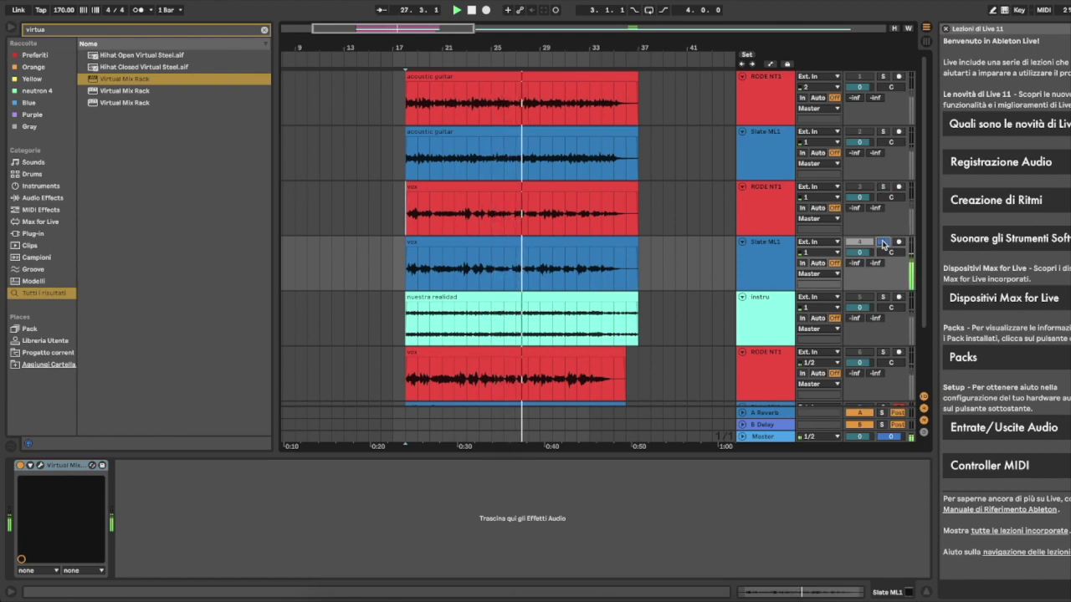
Audition the acoustic guitar and vocals together, comparing the soloed Slate ML1 pair with the soloed RODE NT1 pair
click(781, 269)
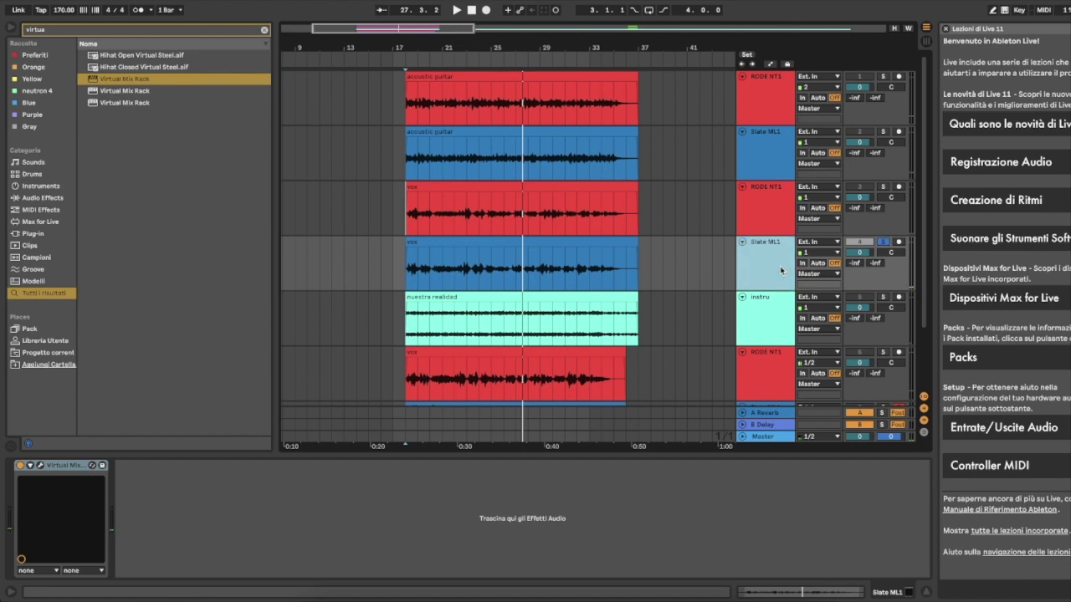
click(883, 133)
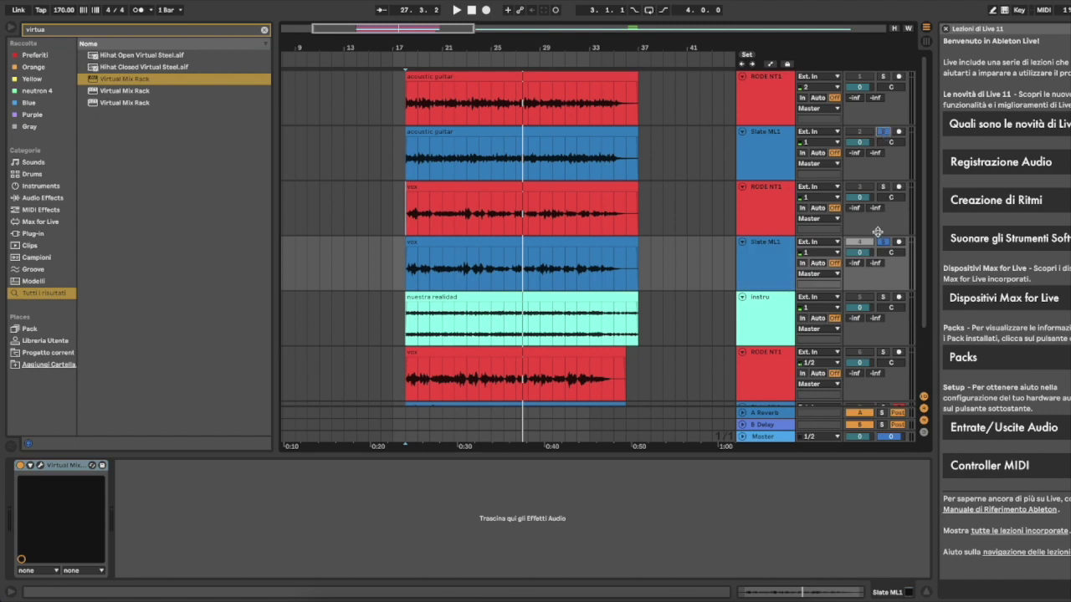
key(space)
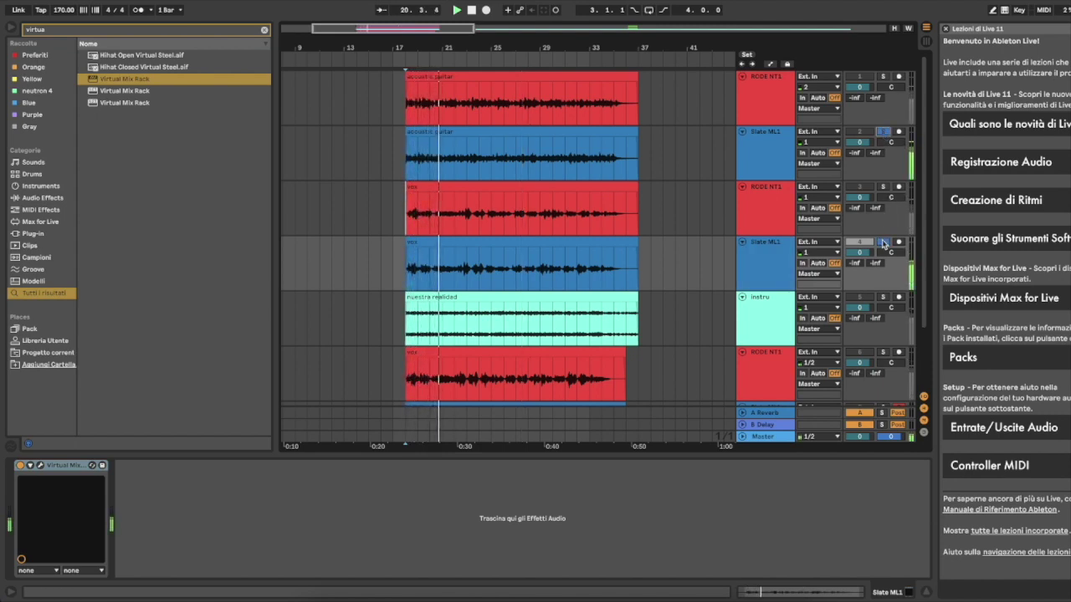
click(884, 243)
click(883, 188)
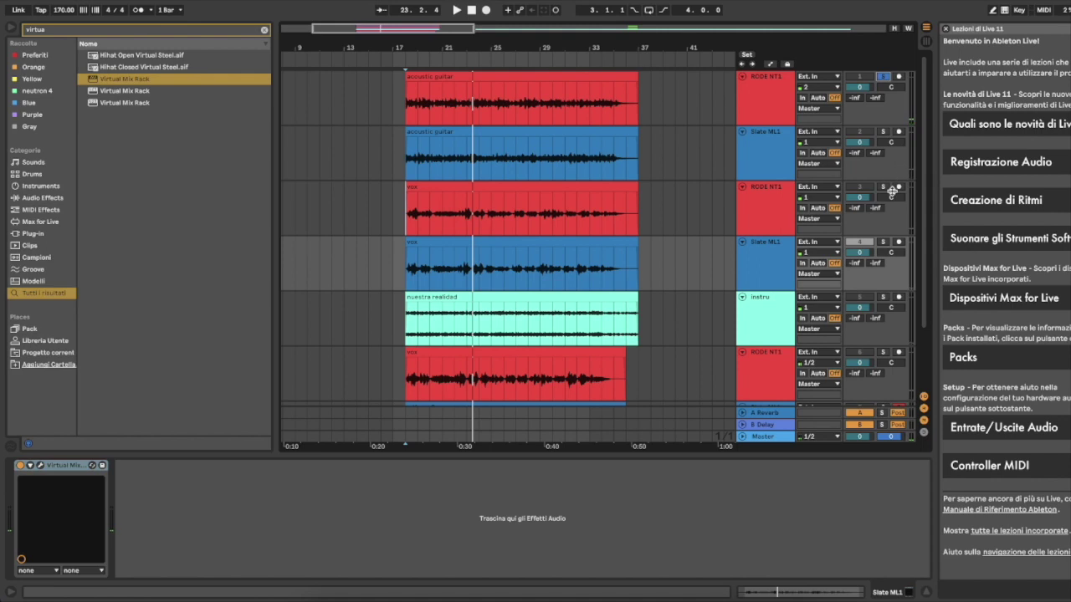
key(space)
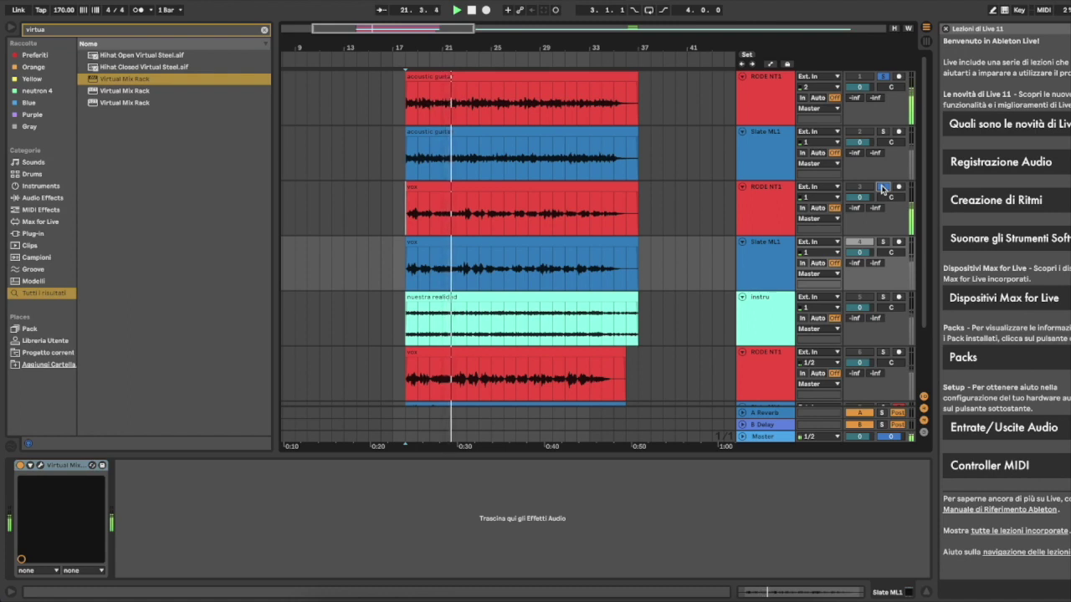
Solo and audition both Slate ML1 guitar and vocal tracks, clear the solos, and deactivate the ML1 vocal track
click(775, 150)
click(756, 270)
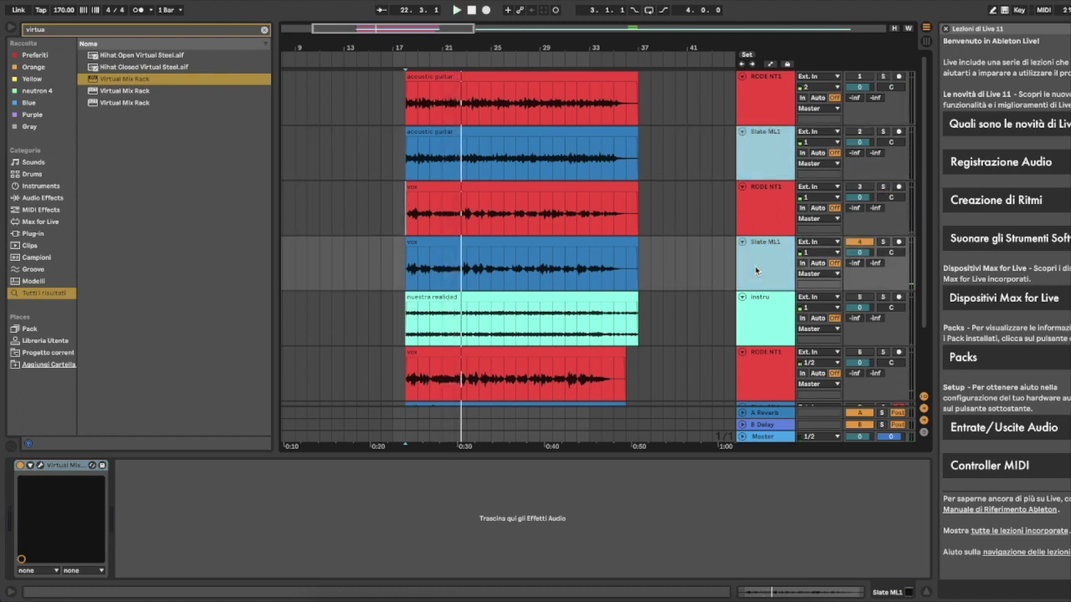
click(884, 243)
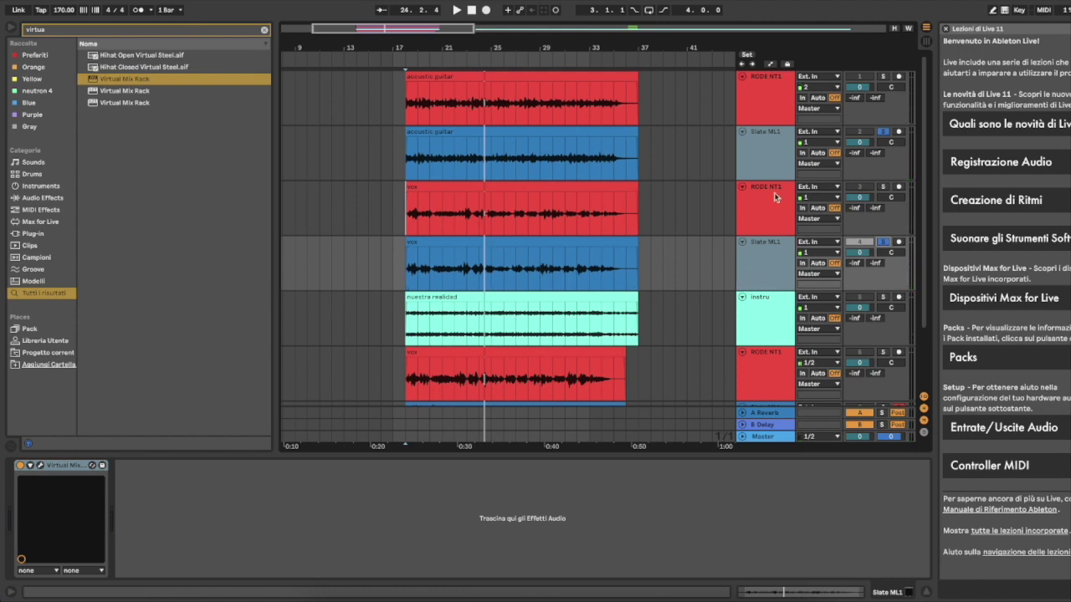
click(774, 142)
click(884, 132)
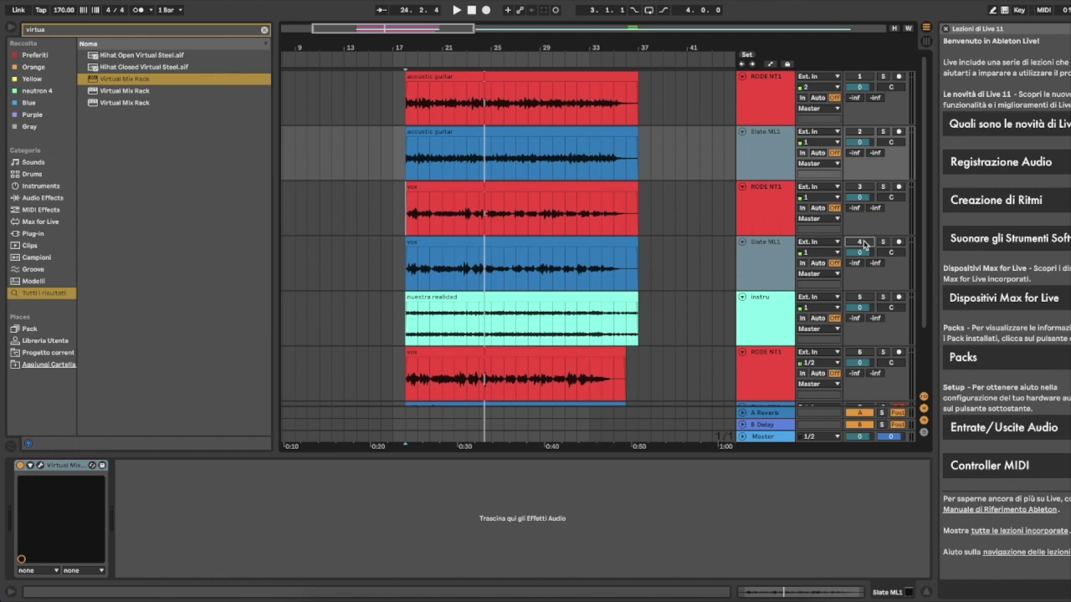
Copy Virtual Mix Rack from the first Slate ML1 vocal track to the ml1 vox 2 track
scroll(749, 229, down, 3)
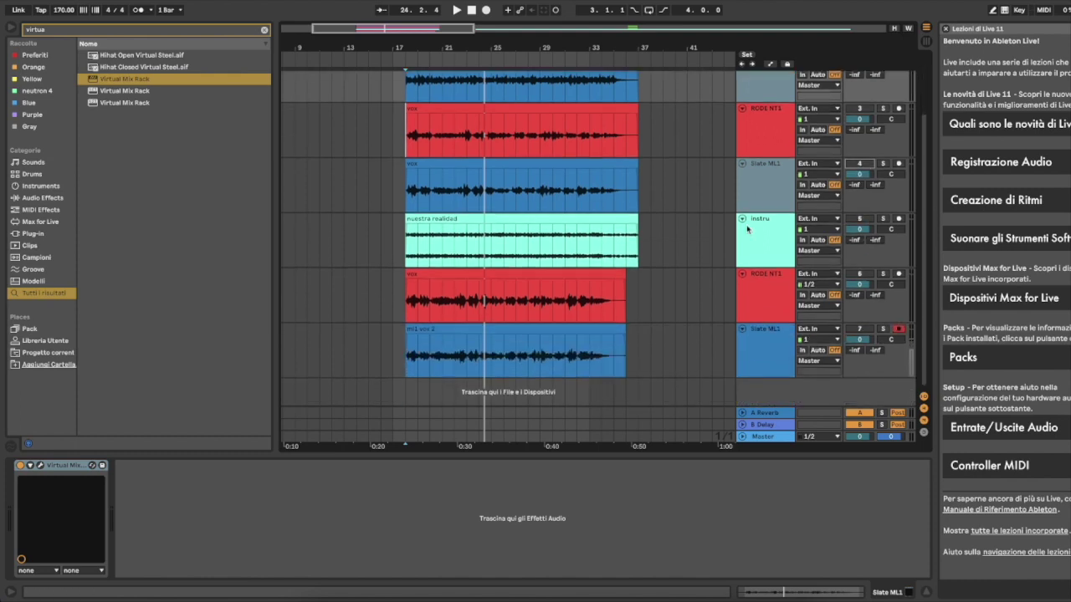
click(769, 170)
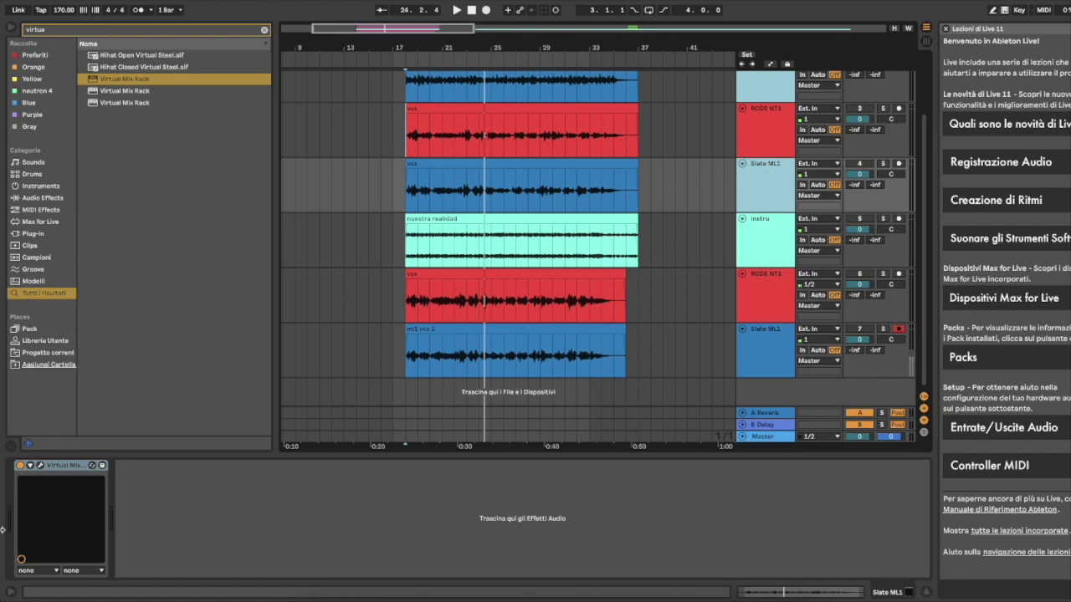
click(64, 468)
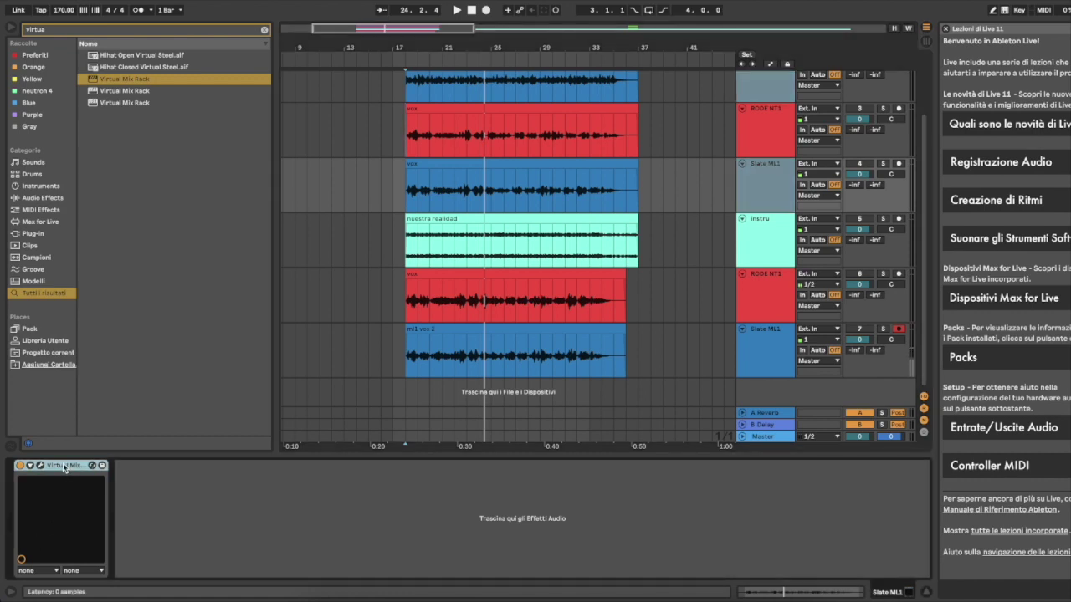
click(754, 355)
right_click(101, 544)
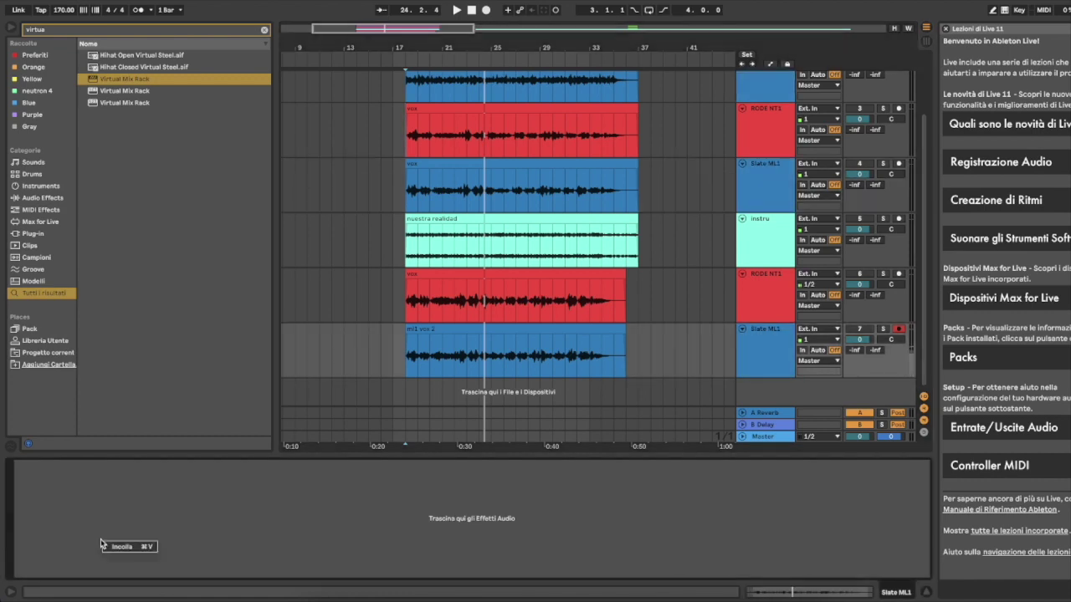
click(120, 548)
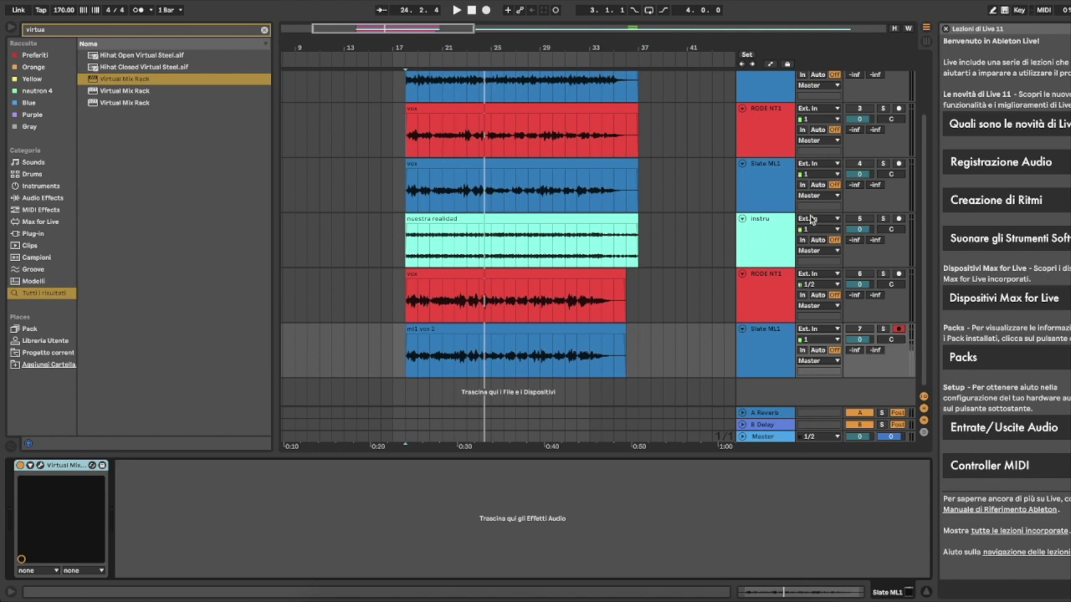
Activate the instrumental and the second RODE NT1 vocal, play them from bar 18, and deactivate the RODE vocal
click(858, 219)
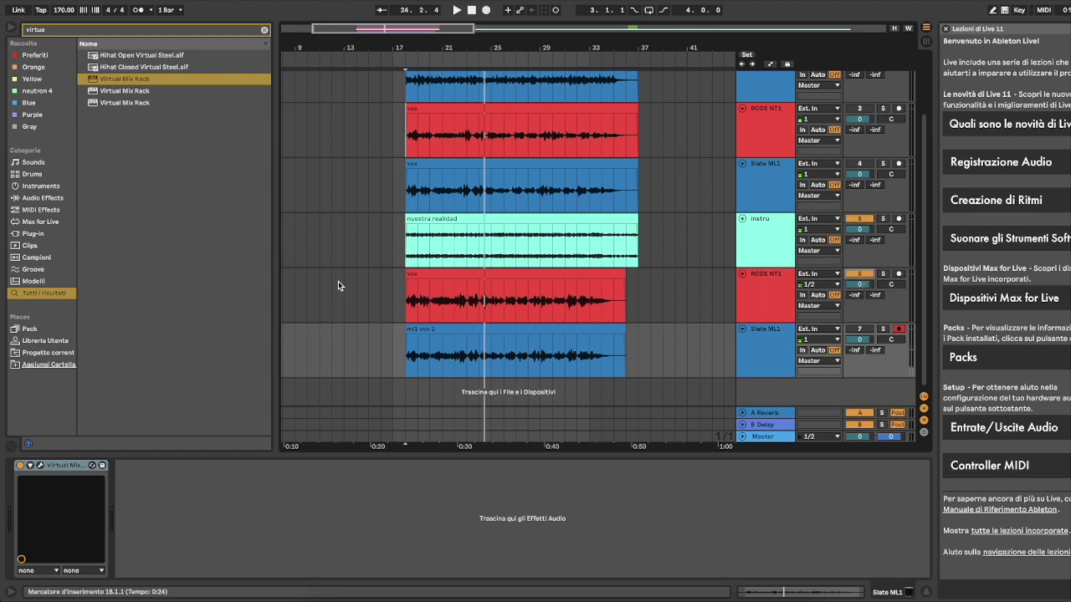
click(397, 289)
key(space)
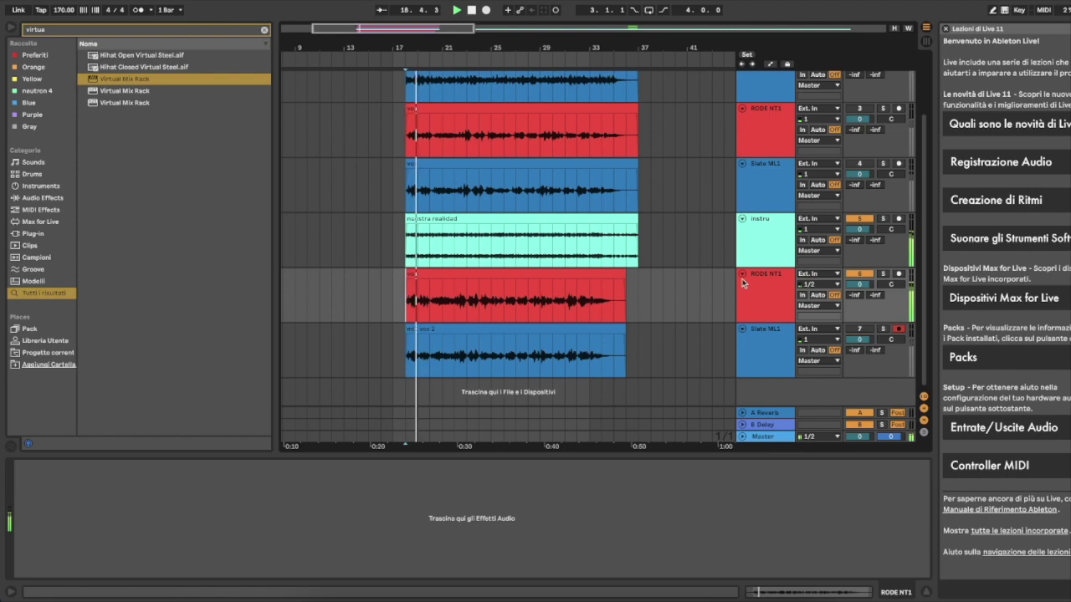
click(860, 275)
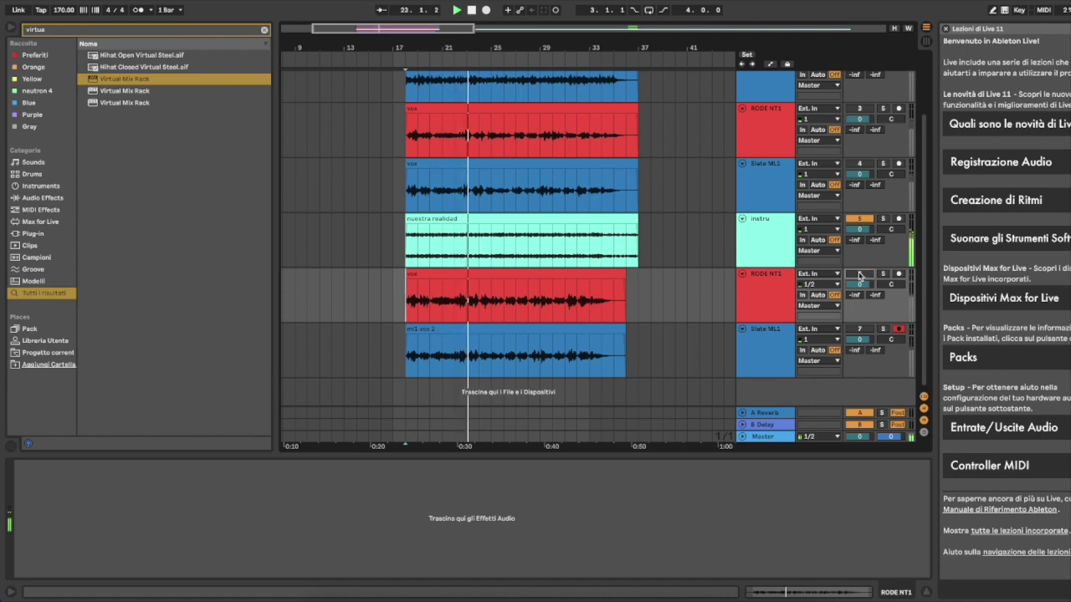
Delete the second RODE NT1 vocal after bar 26 and the ml1 vox 2 clip before bar 26
drag(504, 302, 644, 306)
key(Delete)
drag(503, 351, 381, 356)
key(Delete)
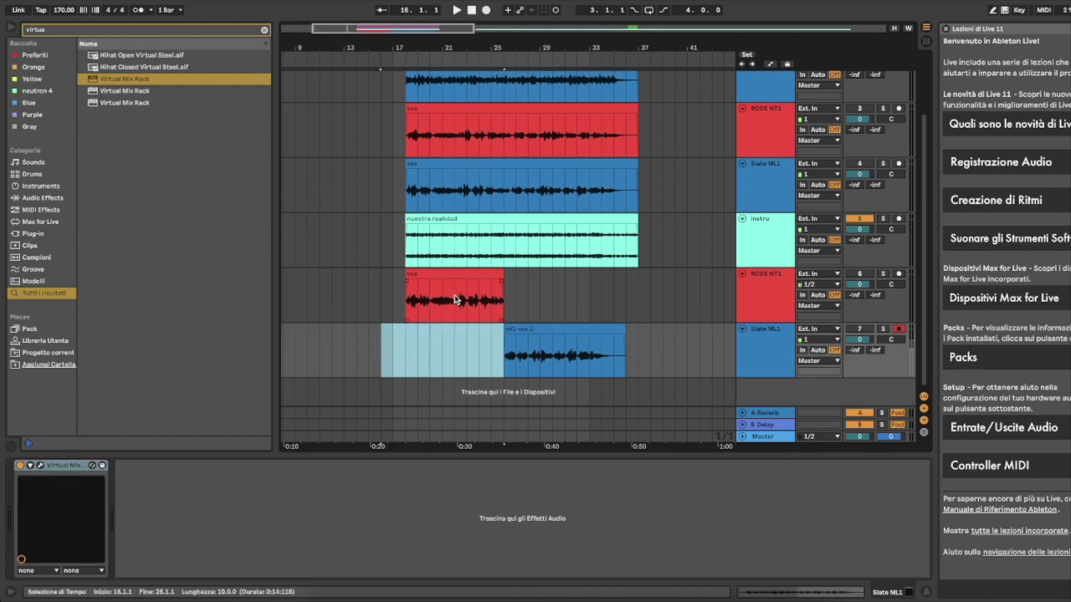
Activate the second RODE NT1 and Slate ML1 vocal tracks and audition the split vocals with the instrumental from bar 18
click(563, 330)
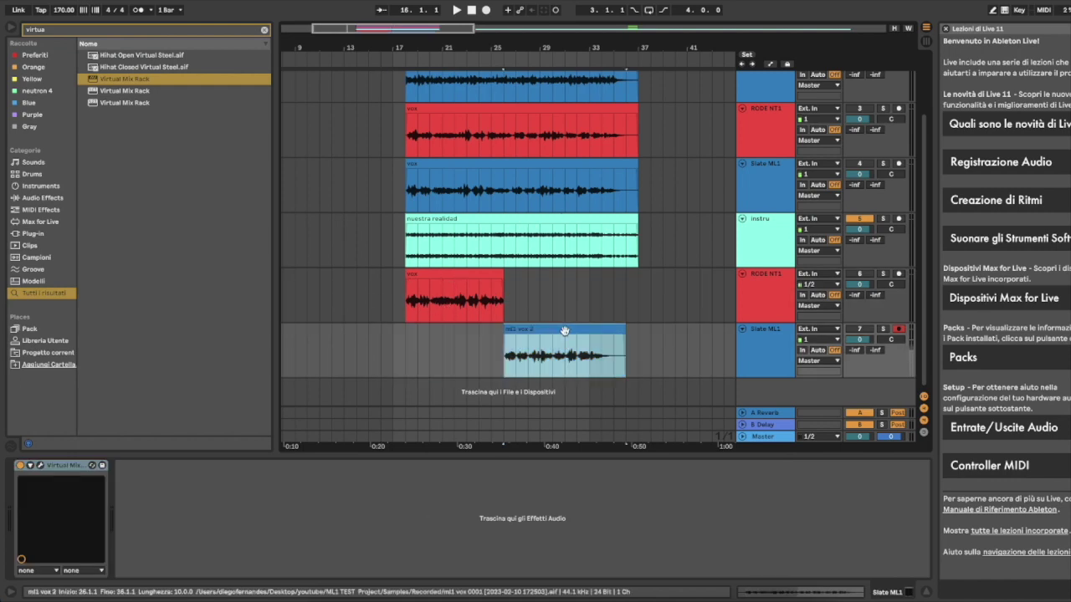
click(863, 266)
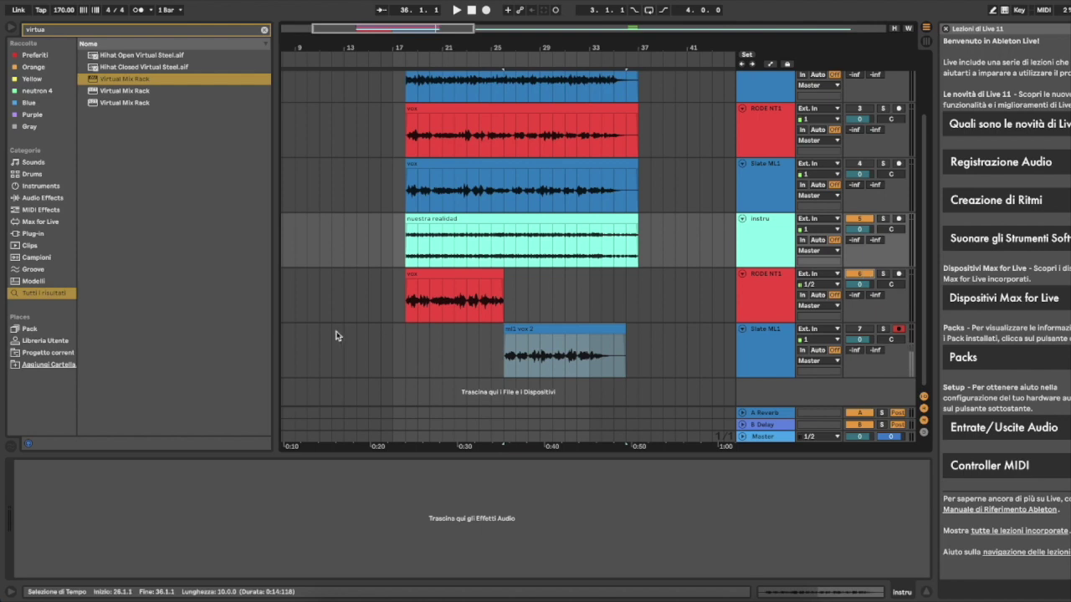
click(409, 303)
key(space)
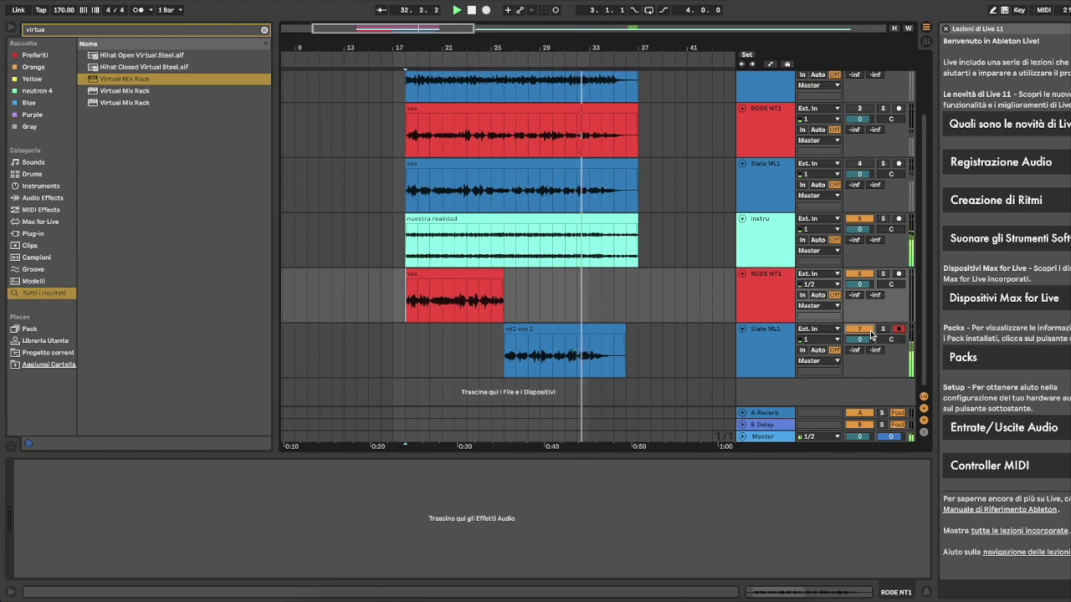
click(406, 310)
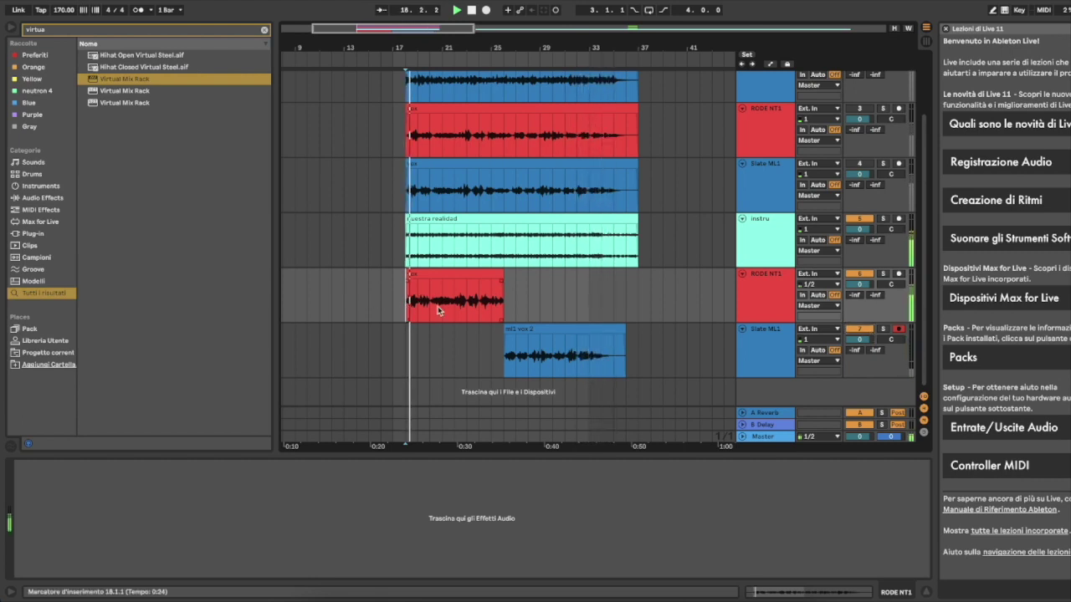
click(491, 300)
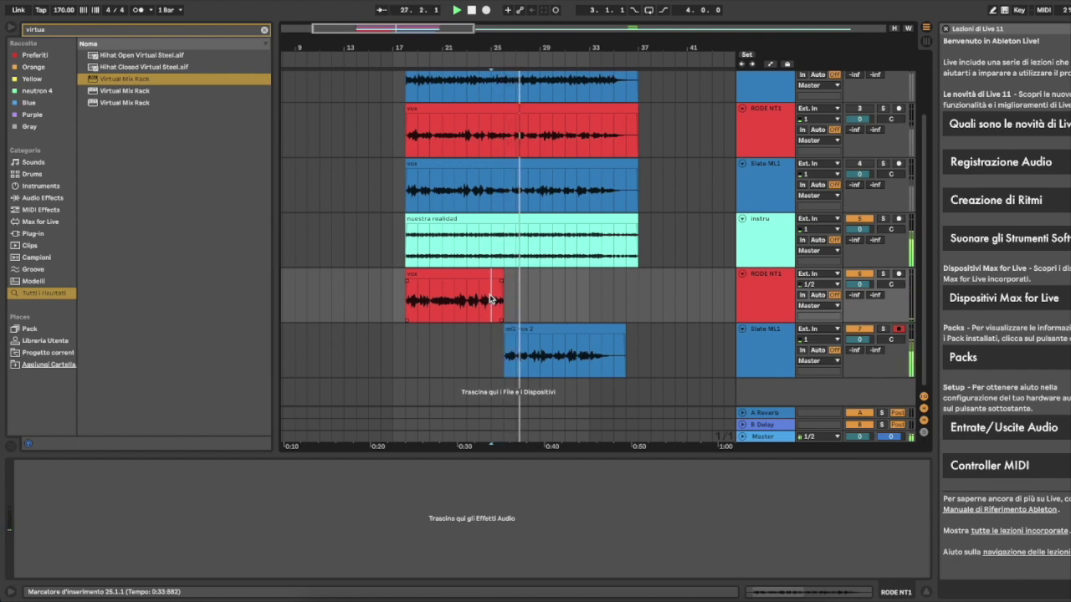
Switch the Classic 87 microphone model in Virtual Mix Rack on the ml1 vox 2 track, and close its window
click(759, 330)
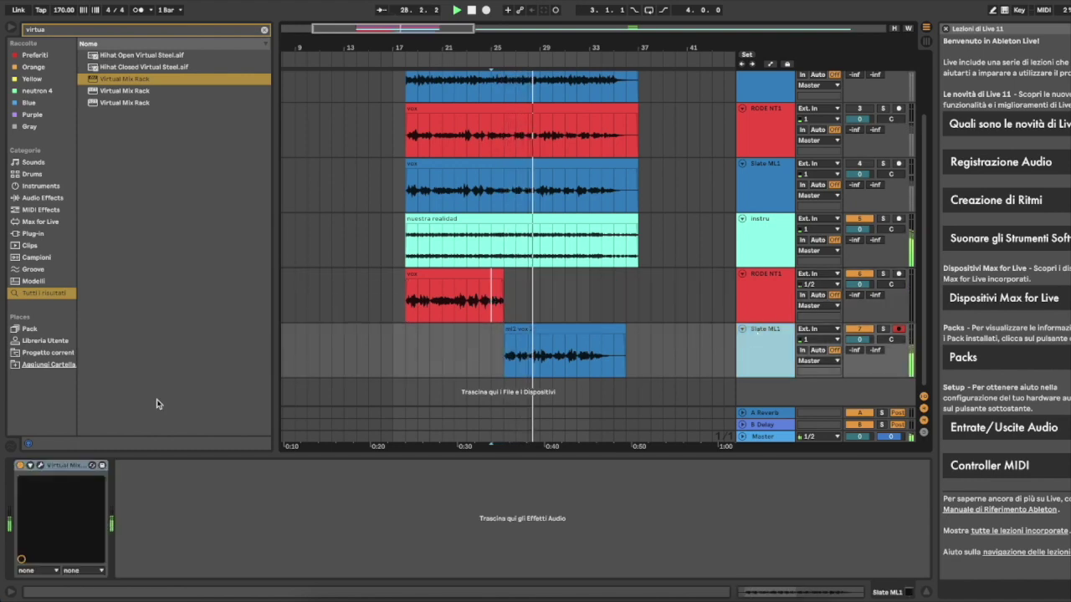
click(39, 466)
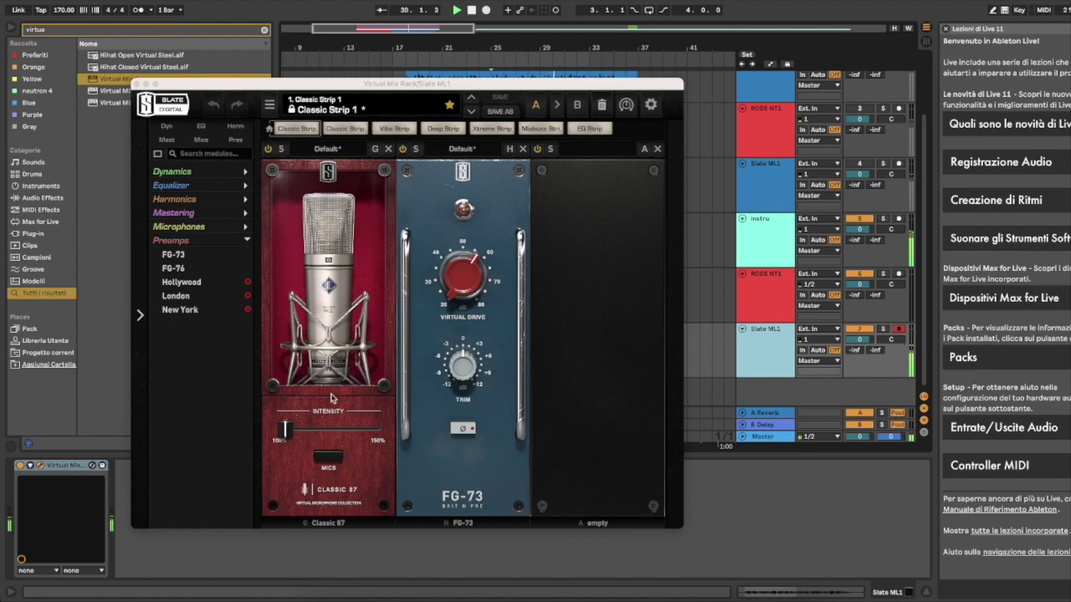
click(327, 462)
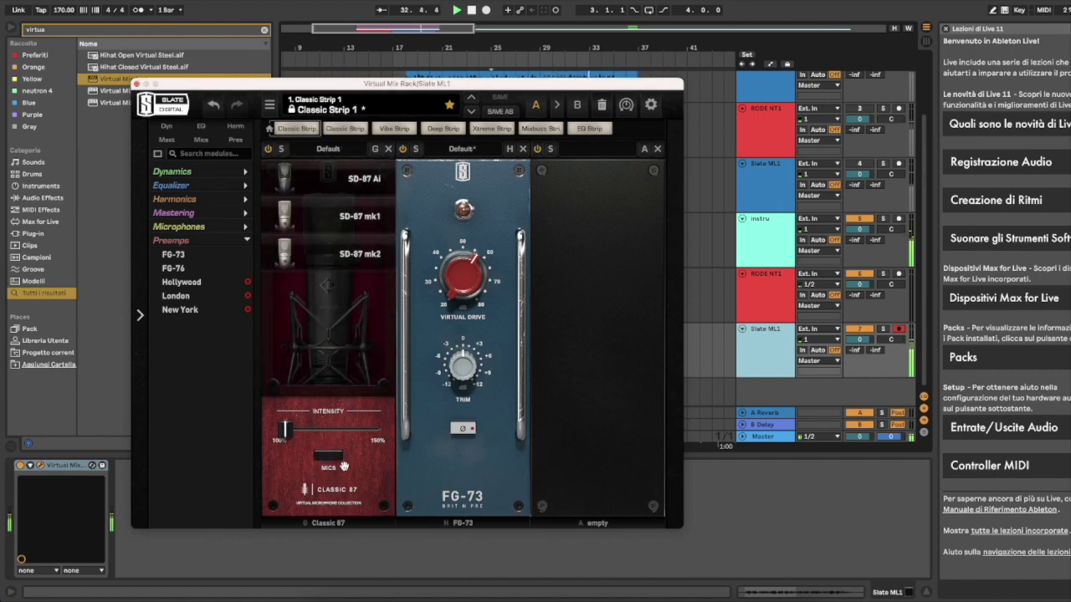
click(331, 458)
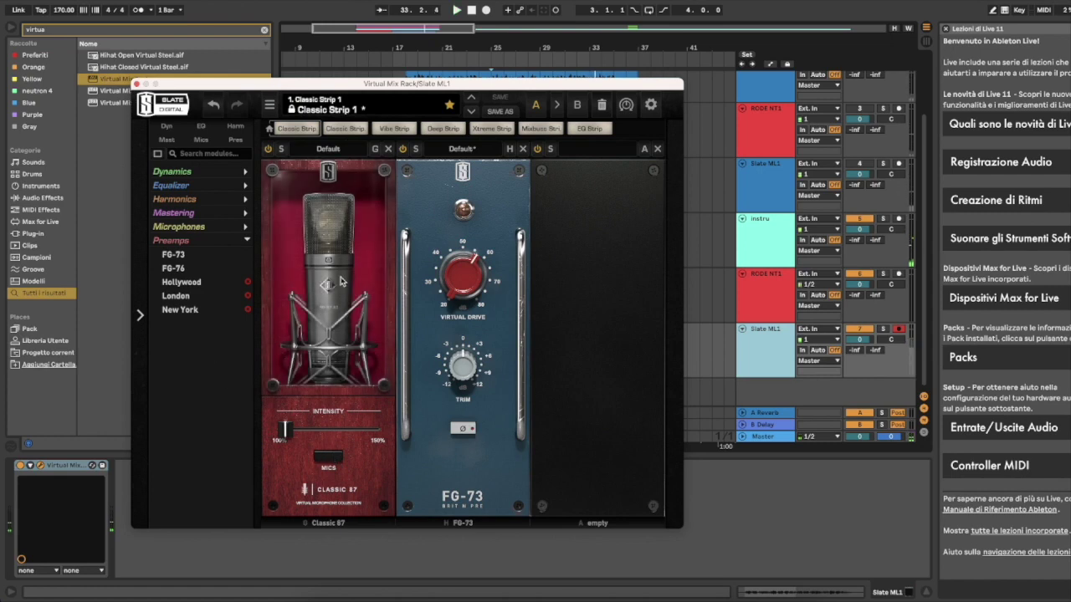
click(136, 85)
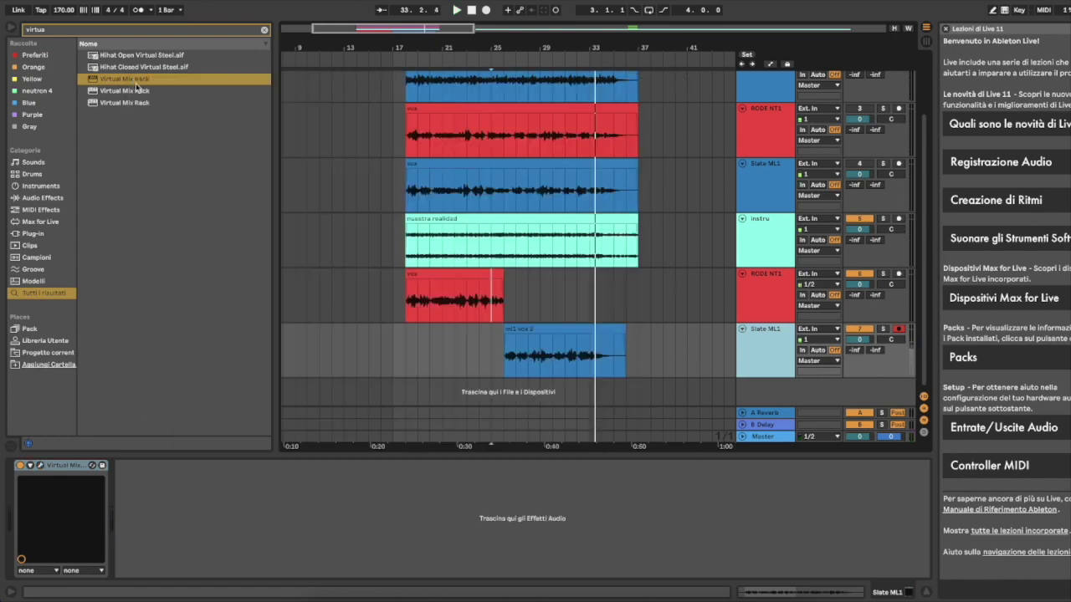
Replay the split RODE NT1 and Slate ML1 vocals from bar 18, with the instrumental and again without it
click(405, 301)
key(space)
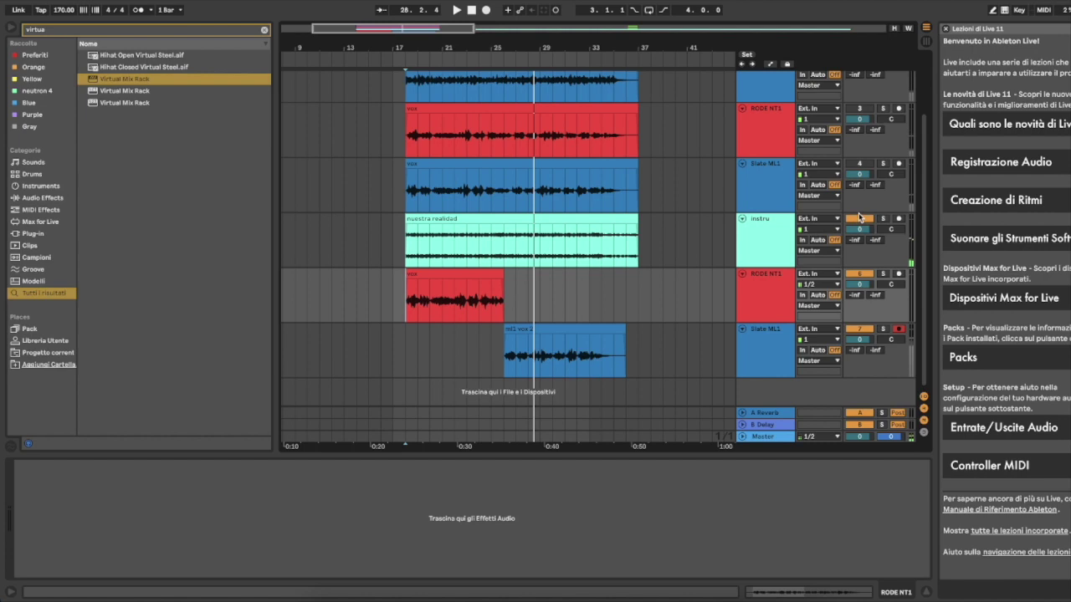
key(space)
key(space)
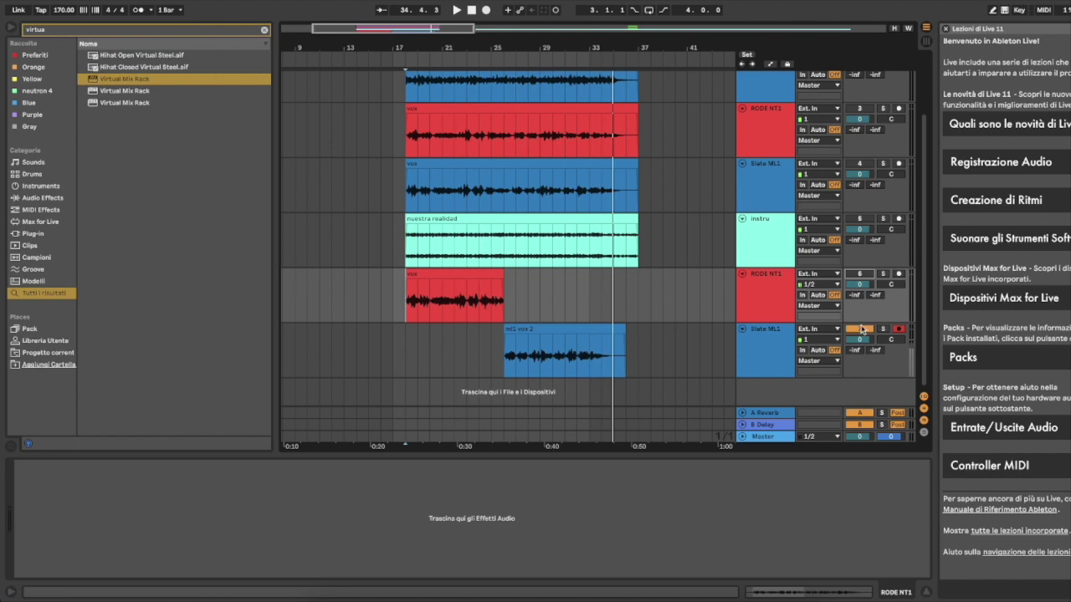
Reactivate the instrumental and second RODE NT1 vocal, deactivate the ml1 vox 2 track, and play from bar 18
click(783, 355)
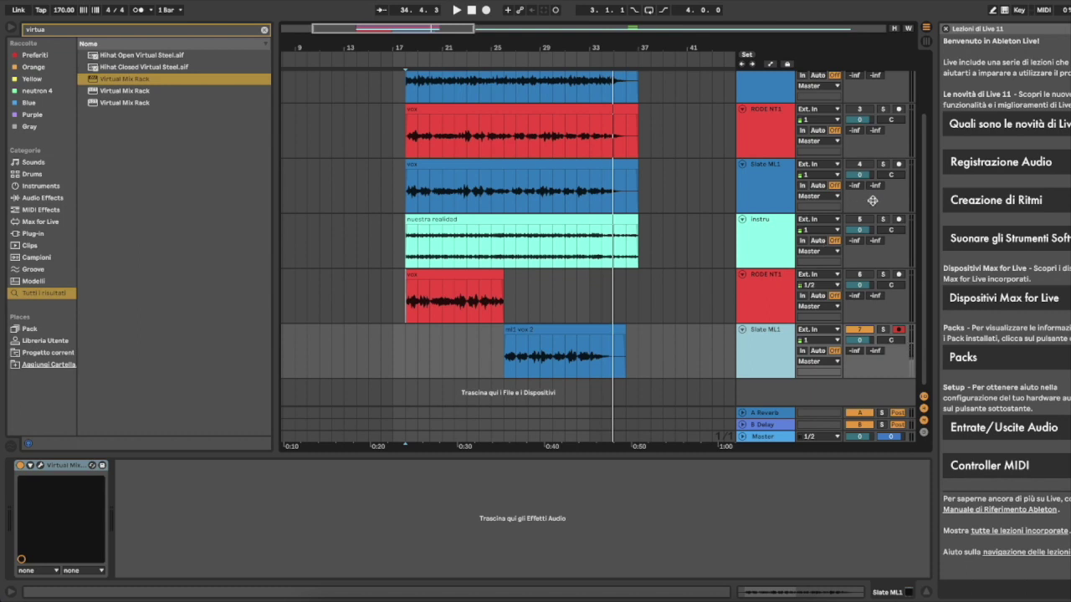
click(851, 222)
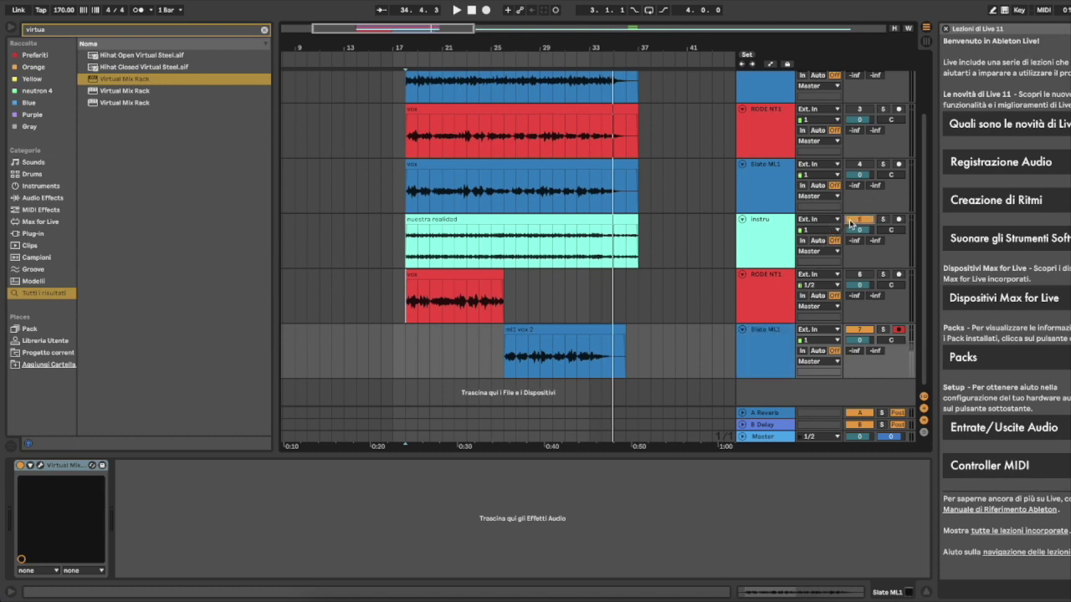
click(862, 329)
click(405, 299)
key(space)
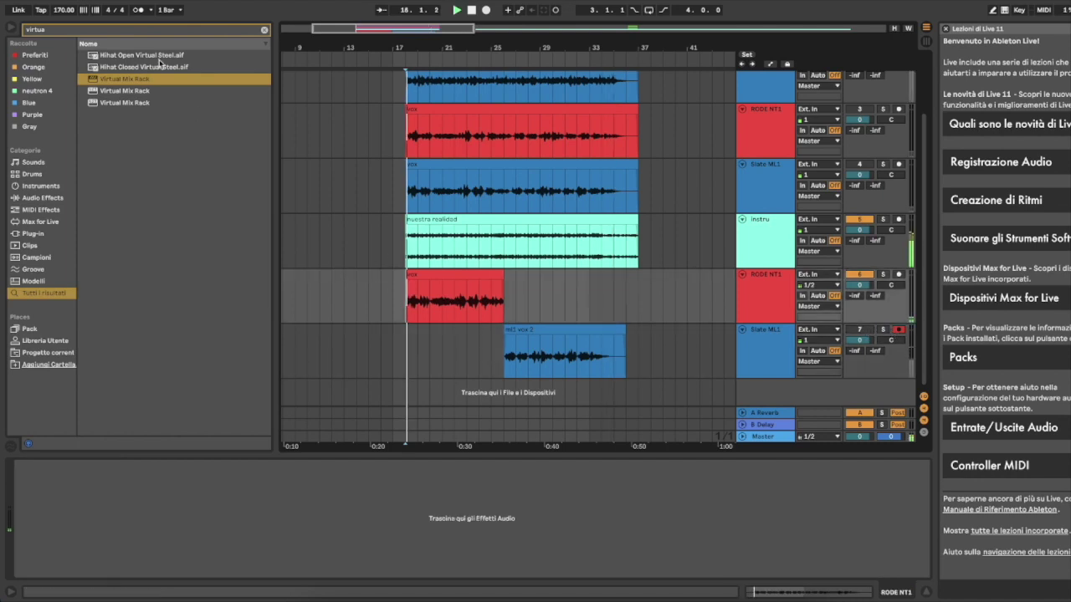
Clear the browser search, stop playback, and search for "auto tune"
click(263, 31)
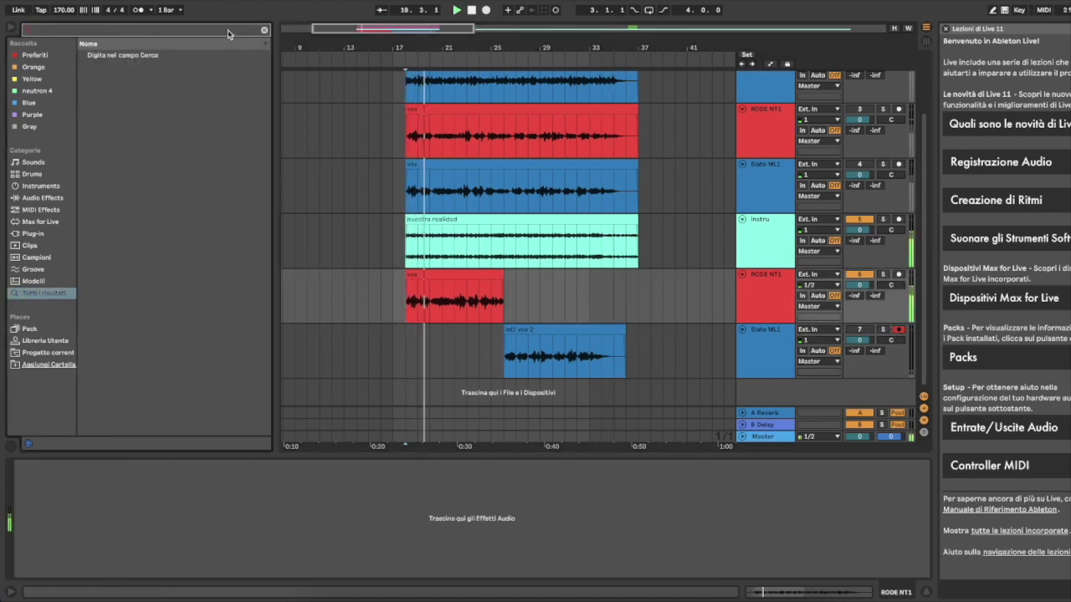
key(space)
click(384, 319)
click(83, 32)
text(a)
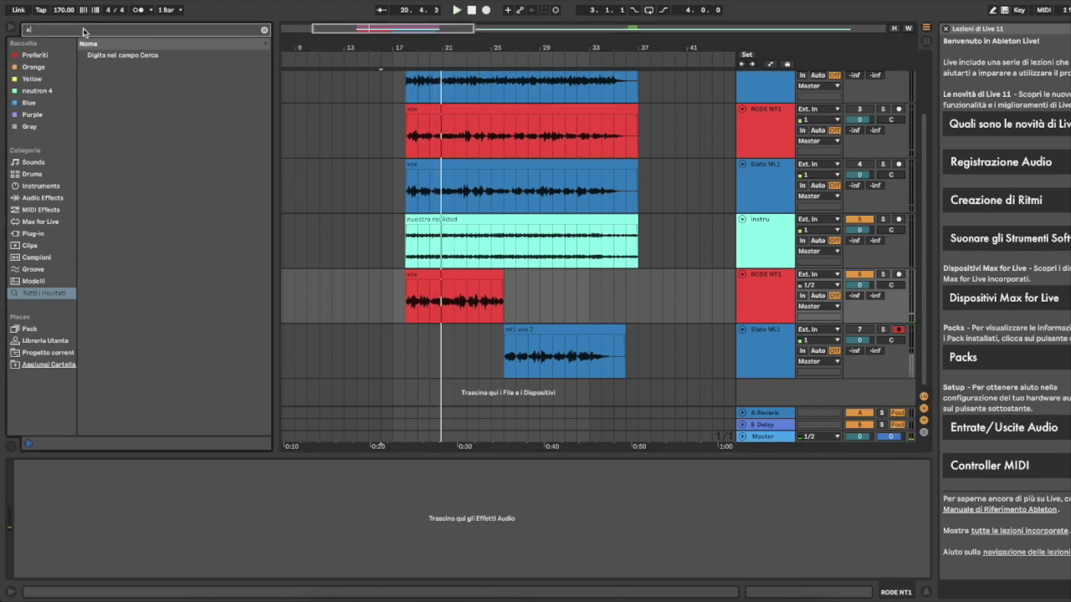
text(uto tune)
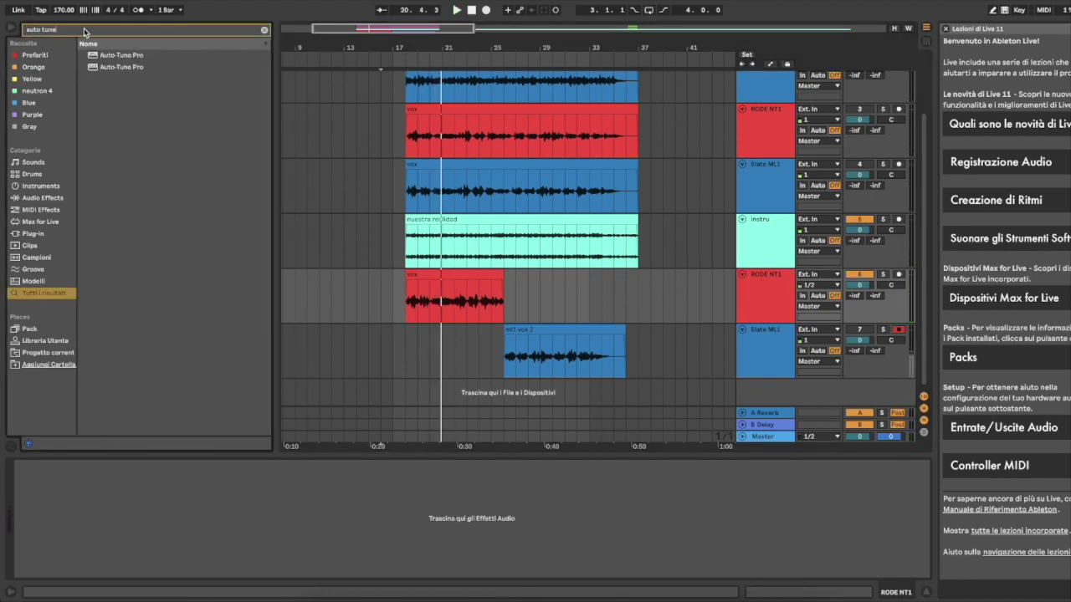
Add Auto-Tune Pro to the second RODE NT1 vocal track and close its window
click(105, 55)
drag(448, 317, 446, 313)
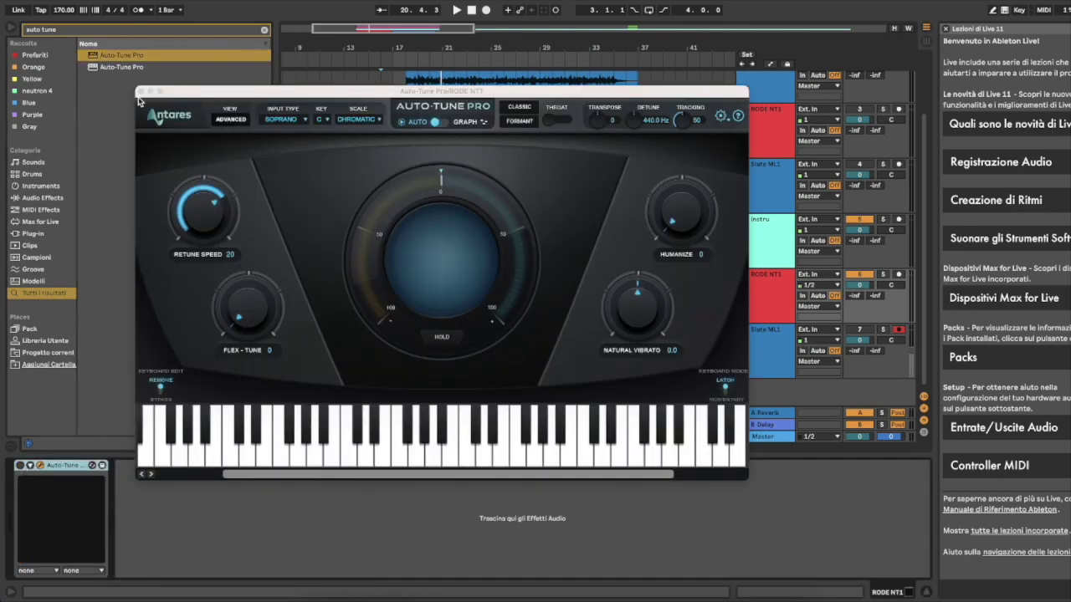
click(140, 91)
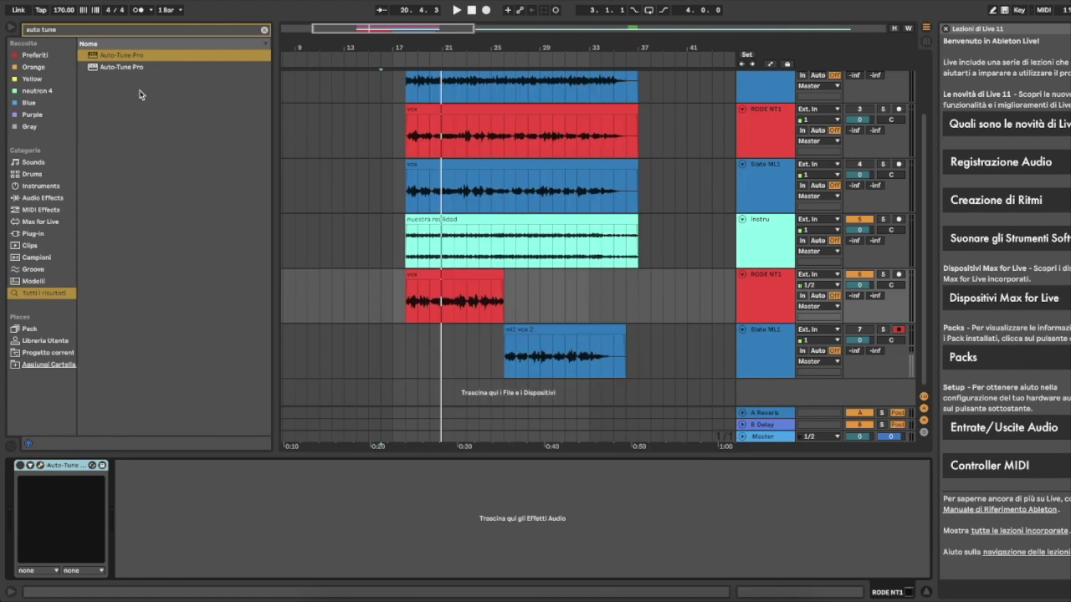
Search the browser for "auto key" and place the Auto-Key plug-in on the Master track
click(214, 30)
key(BackSpace)
key(BackSpace)
text(key)
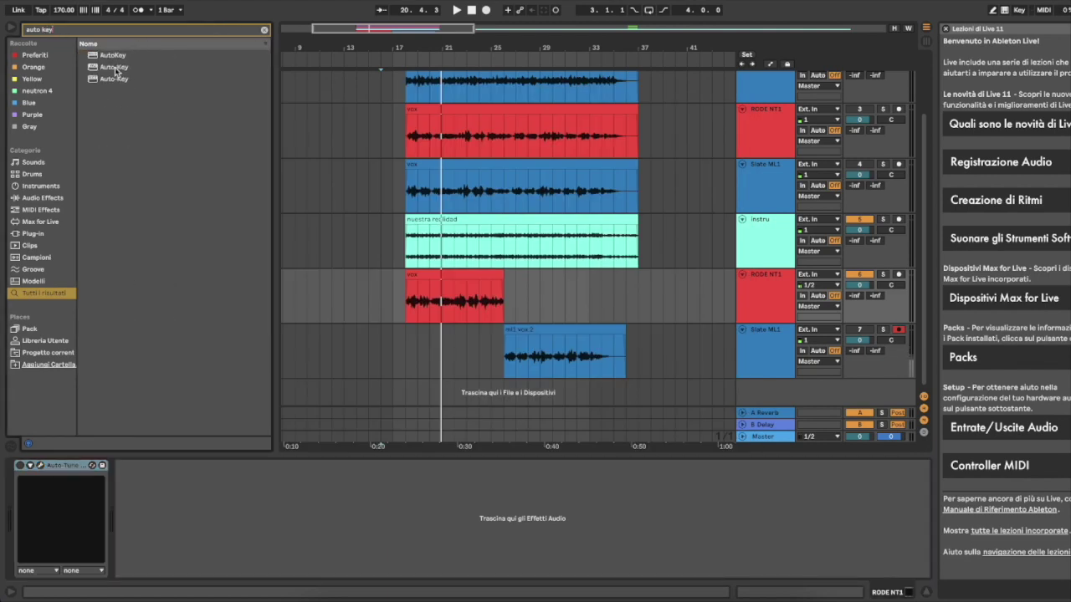
drag(116, 70, 741, 383)
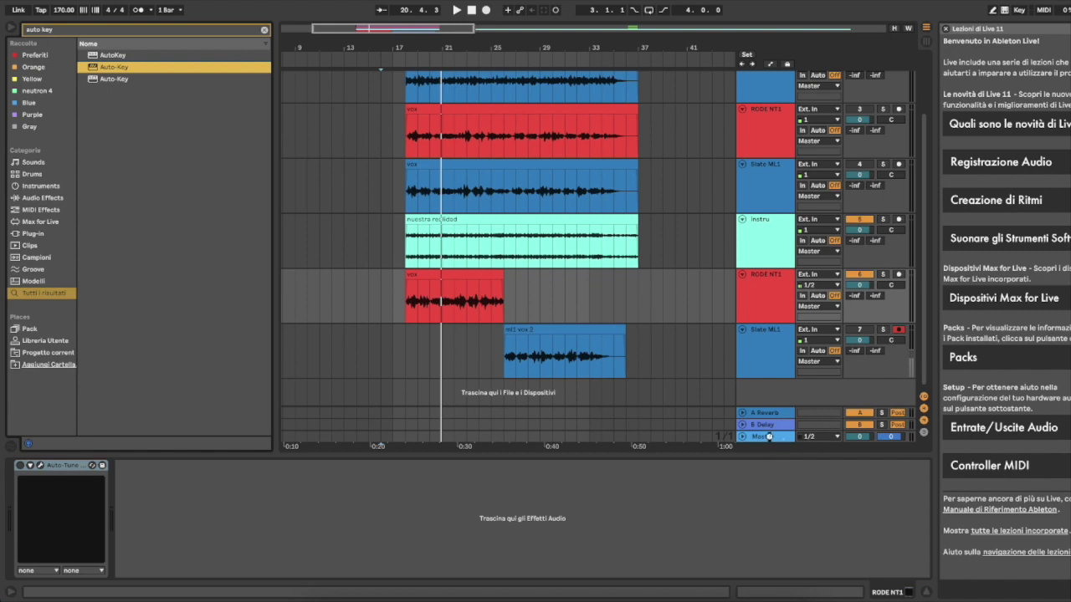
Play the song through Auto-Key, send C Minor to Auto-Tune, and delete Auto-Key from the Master track
key(space)
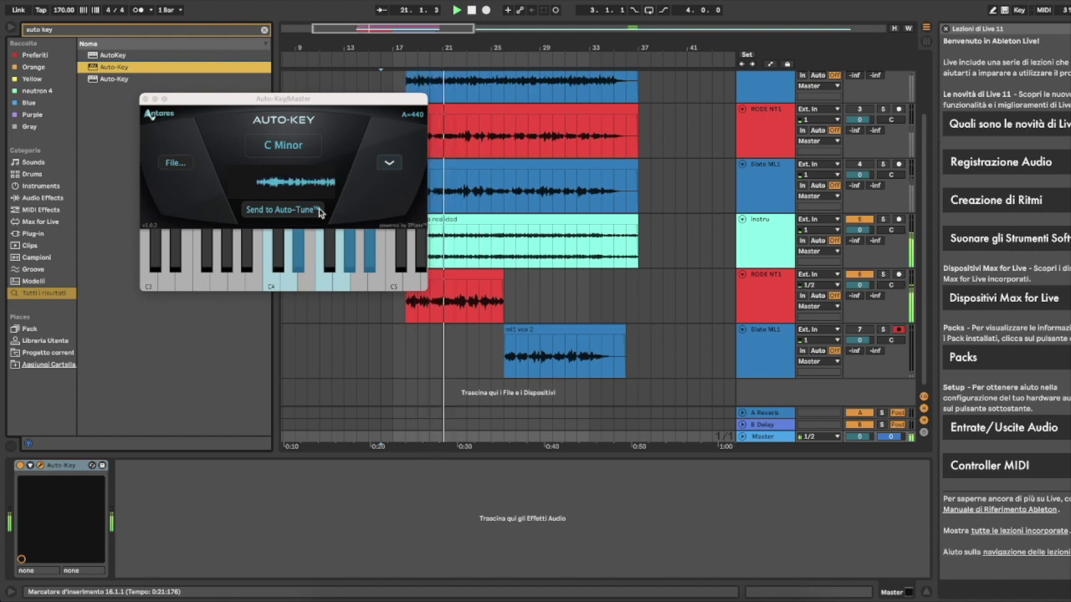
drag(355, 99, 362, 313)
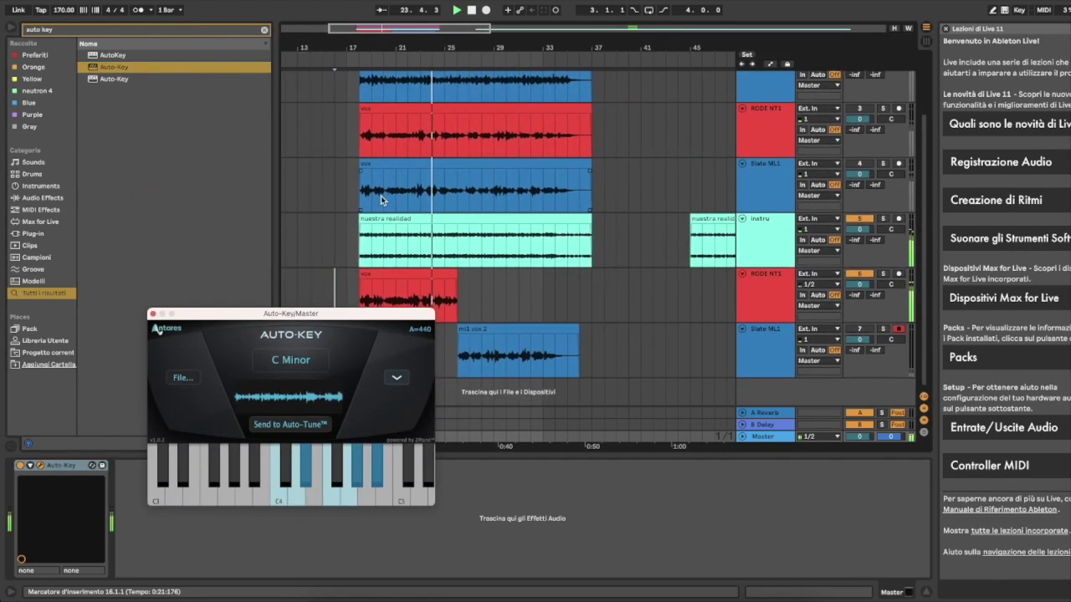
click(68, 472)
key(Delete)
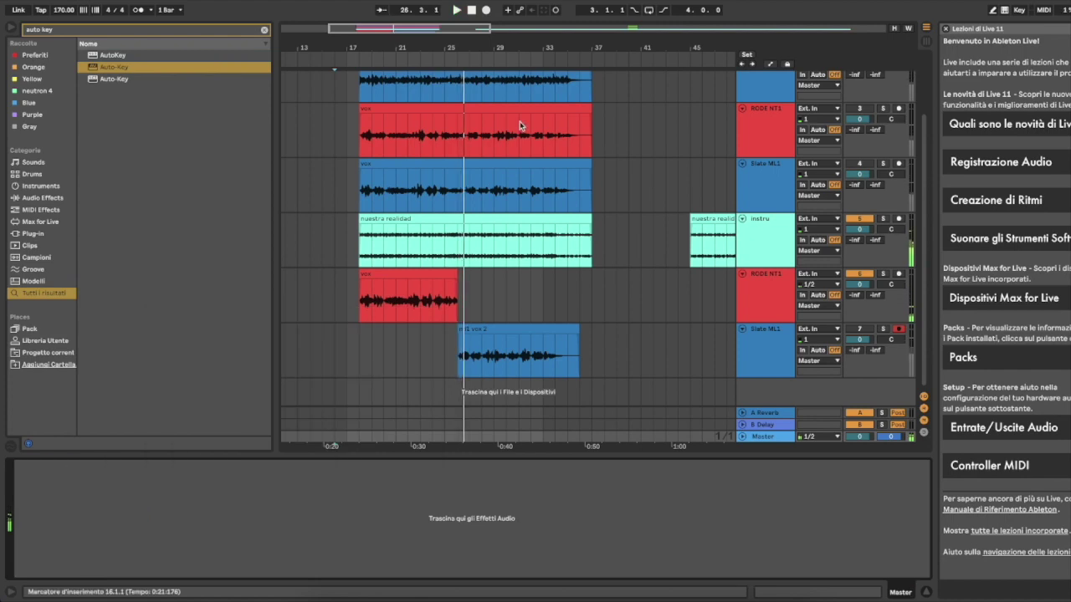
Set an eight-bar loop from bar 18 over the second RODE NT1 vocal clip, enable it, and play
key(w)
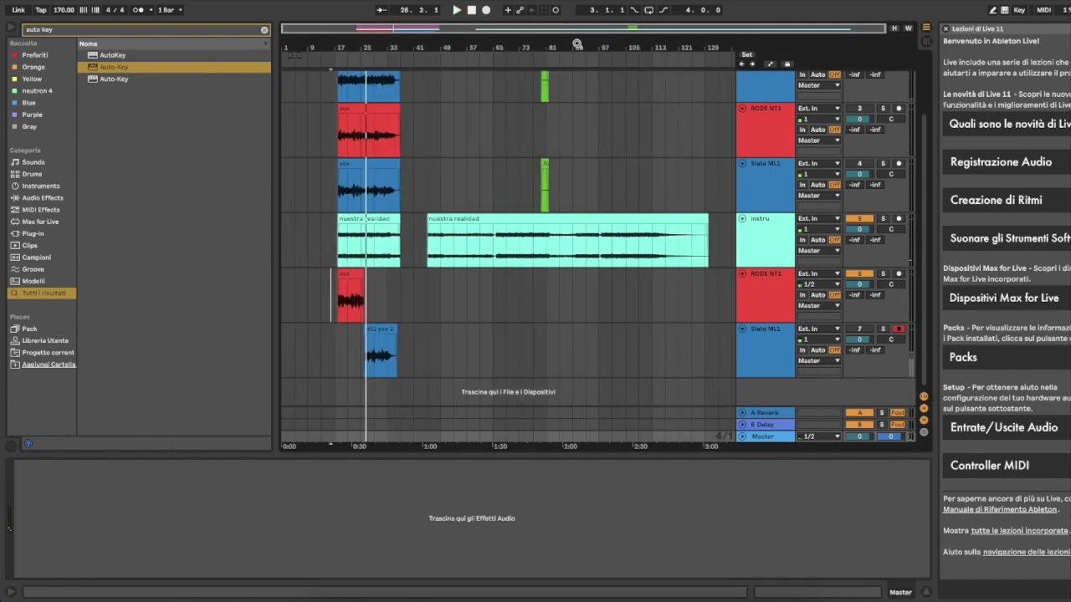
click(356, 54)
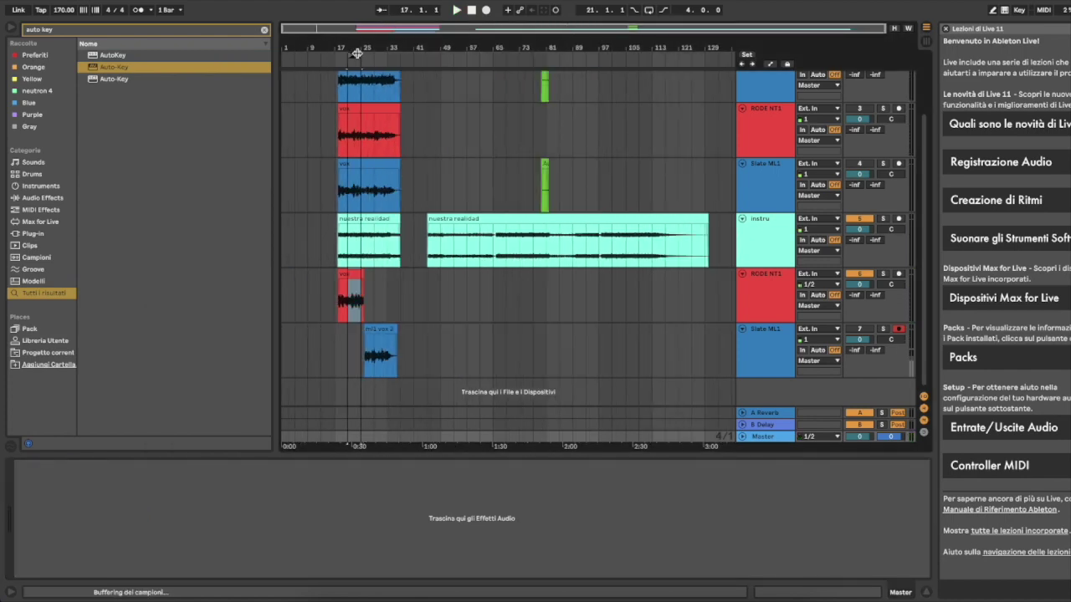
key(plus)
key(plus)
mouse_move(362, 53)
mouse_down()
mouse_move(347, 55)
mouse_move(445, 56)
mouse_up()
key(space)
click(648, 10)
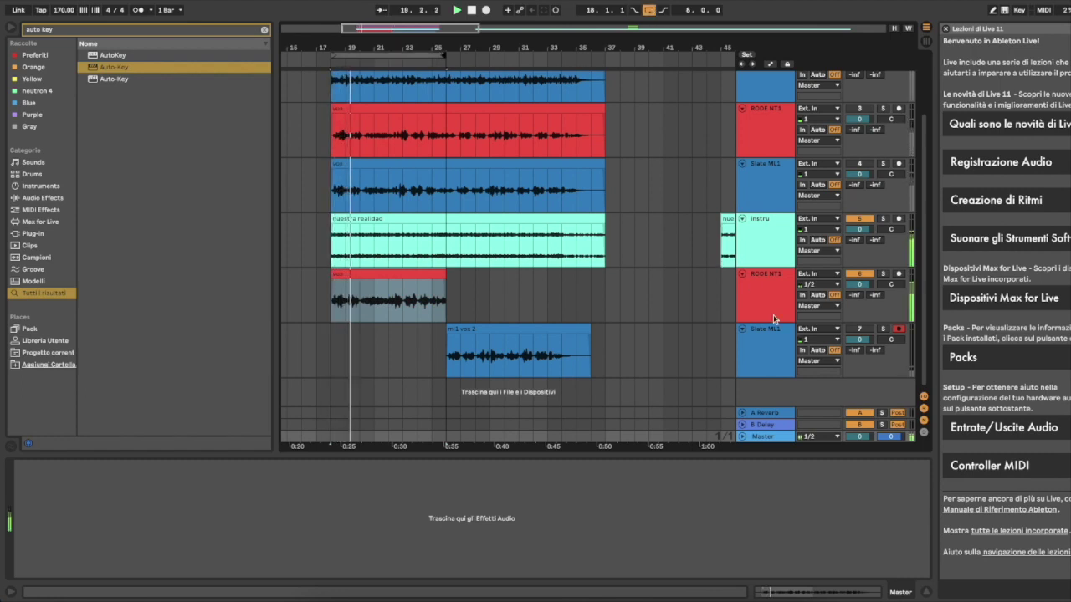
Open Auto-Tune Pro on the second RODE NT1 track, set its Retune Speed to 400, and close the window
click(305, 294)
click(38, 466)
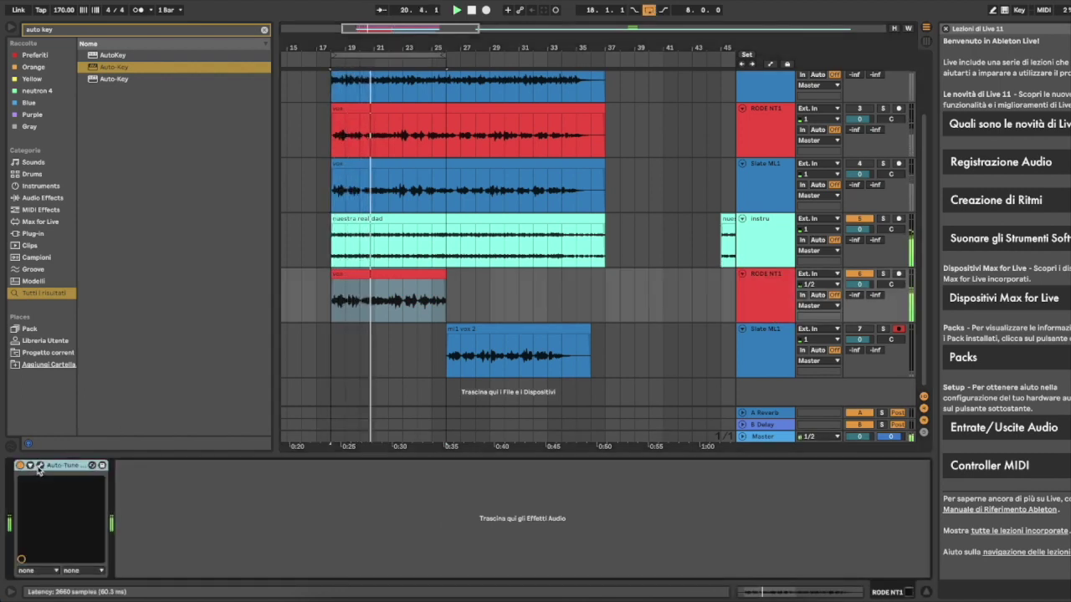
click(40, 466)
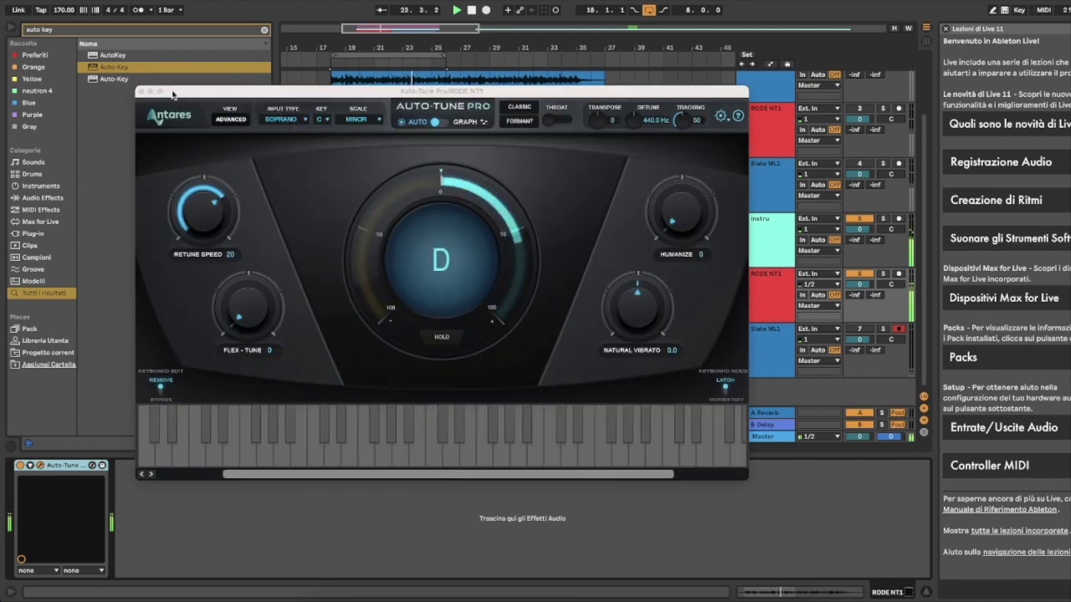
drag(231, 254, 214, 451)
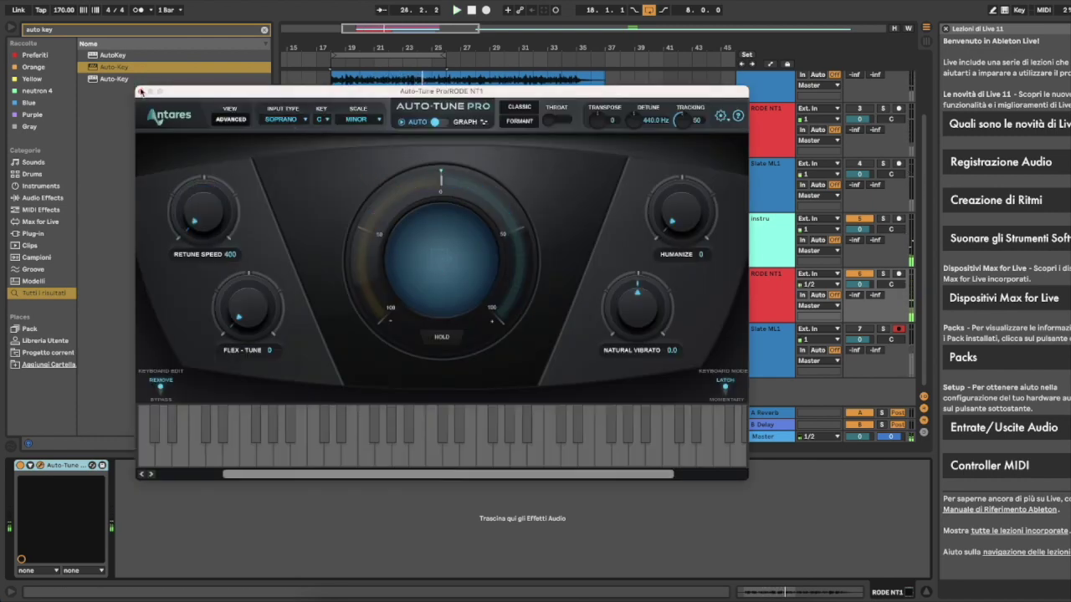
click(140, 91)
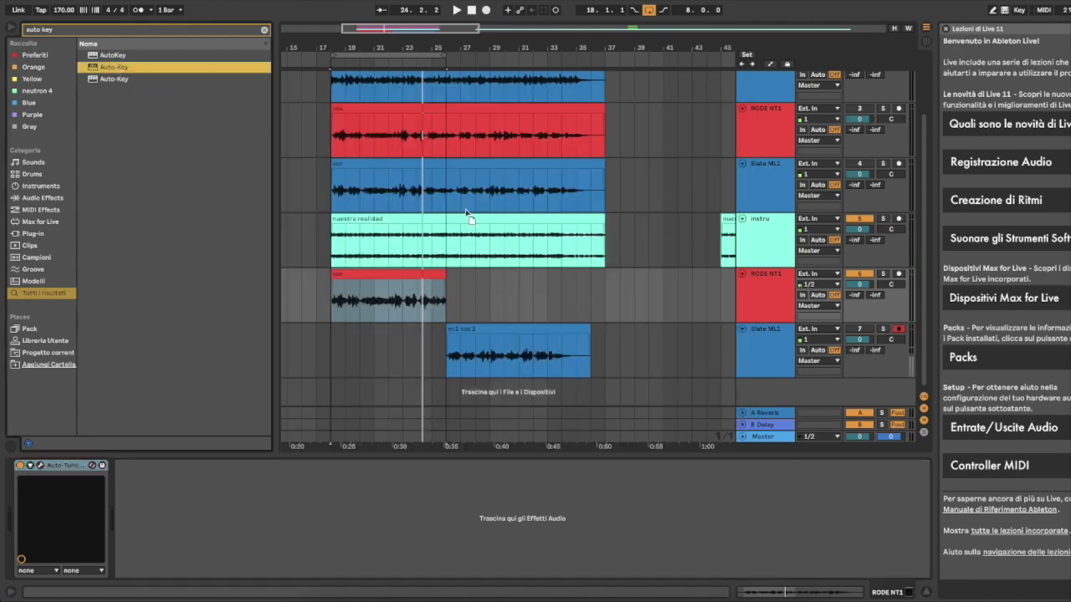
Place Auto-Key on the Master track again, play the loop, and send F# Major to Auto-Tune
click(769, 437)
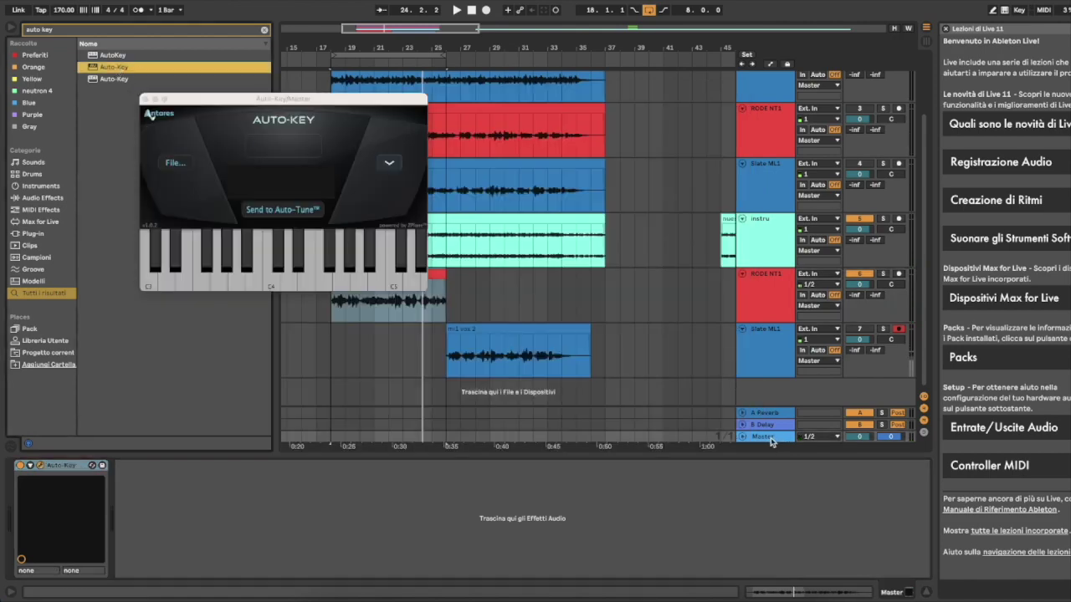
key(space)
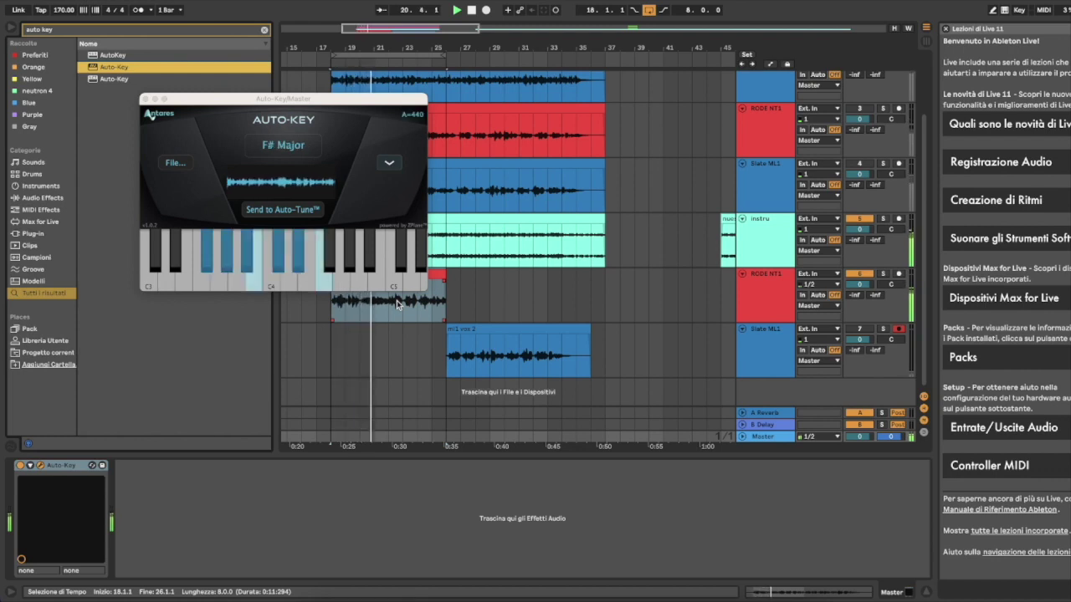
click(198, 251)
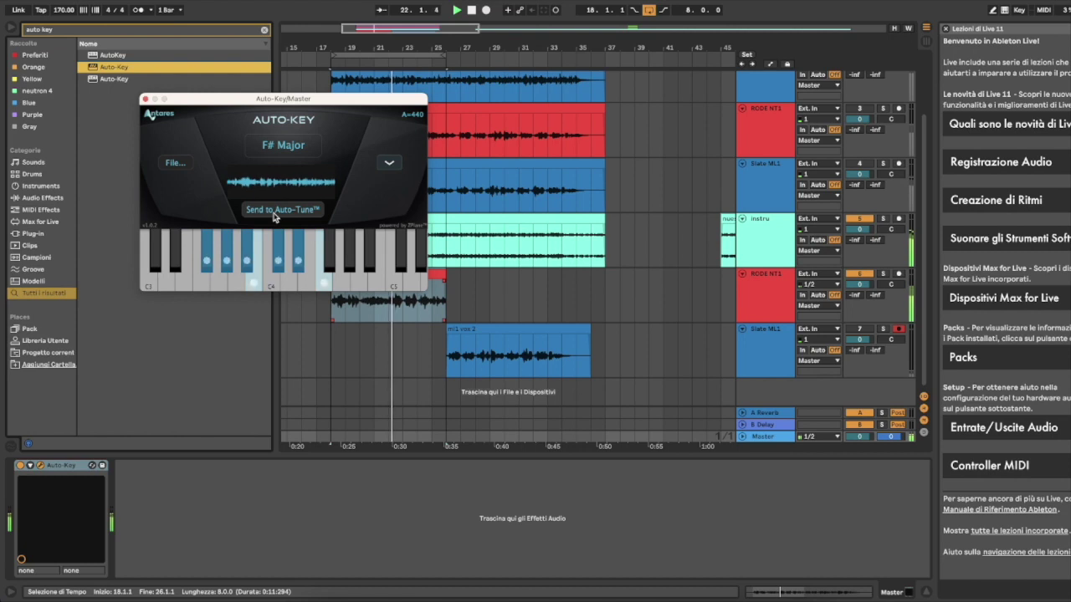
click(385, 306)
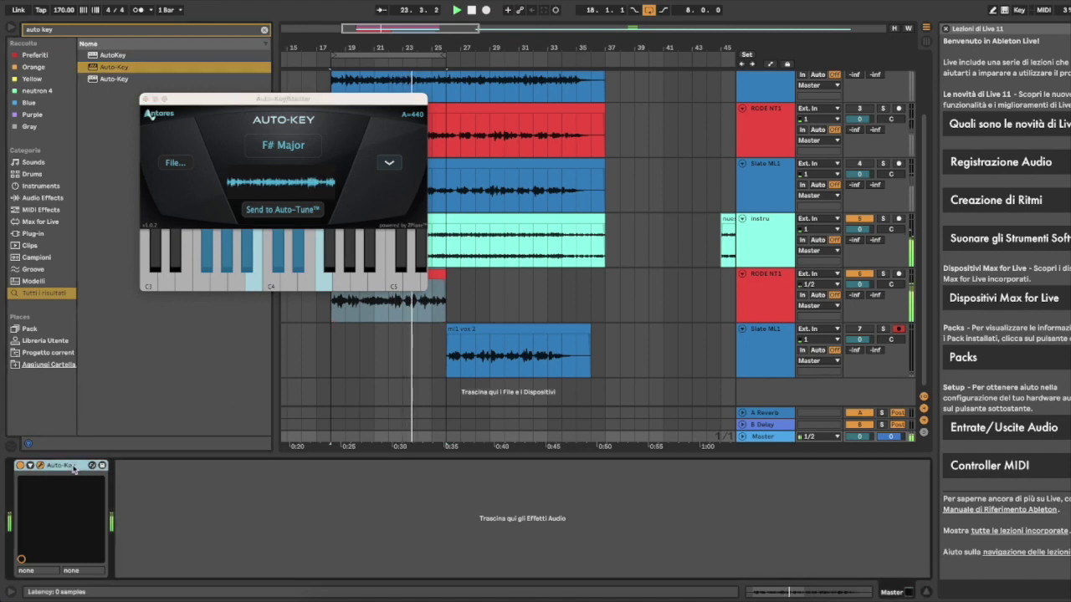
Set Auto-Tune Pro's input type to Alto/Tenor and its Retune Speed, Flex-Tune and Humanize to 50, and play the loop before closing it
click(765, 284)
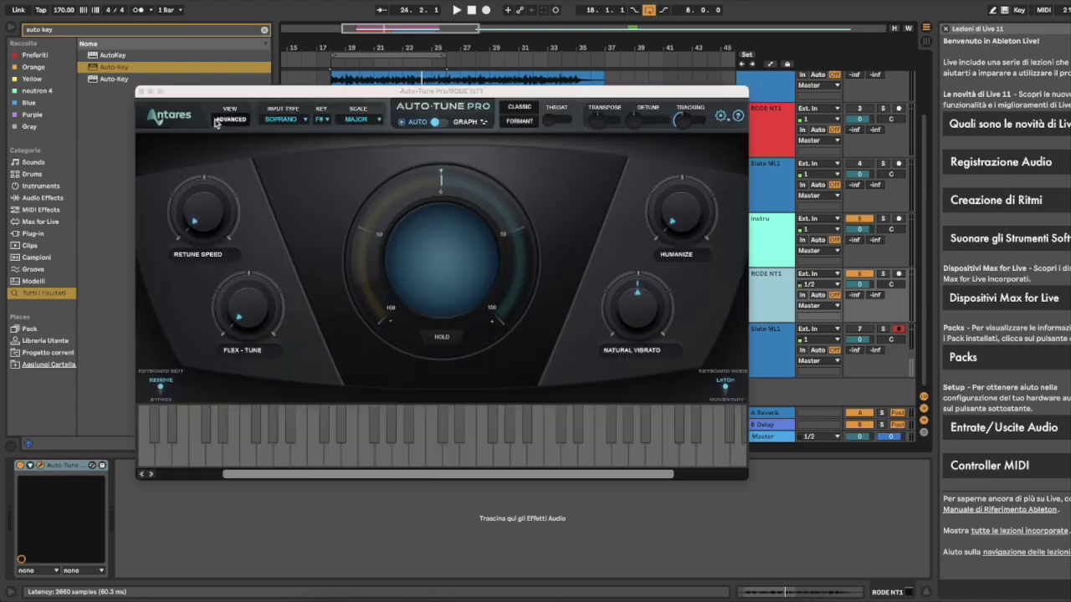
click(291, 118)
click(292, 134)
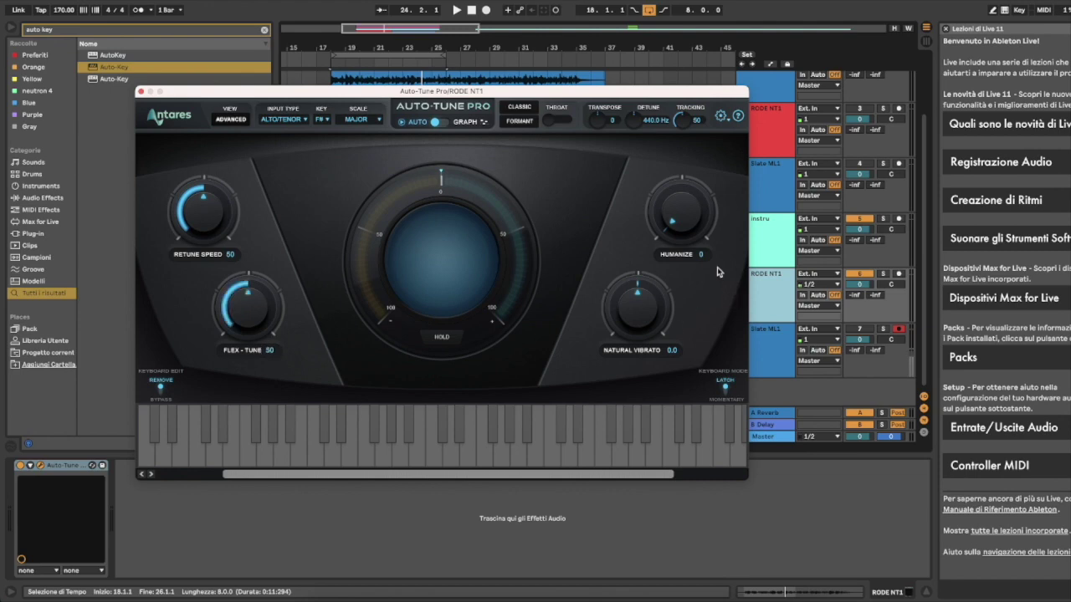
key(space)
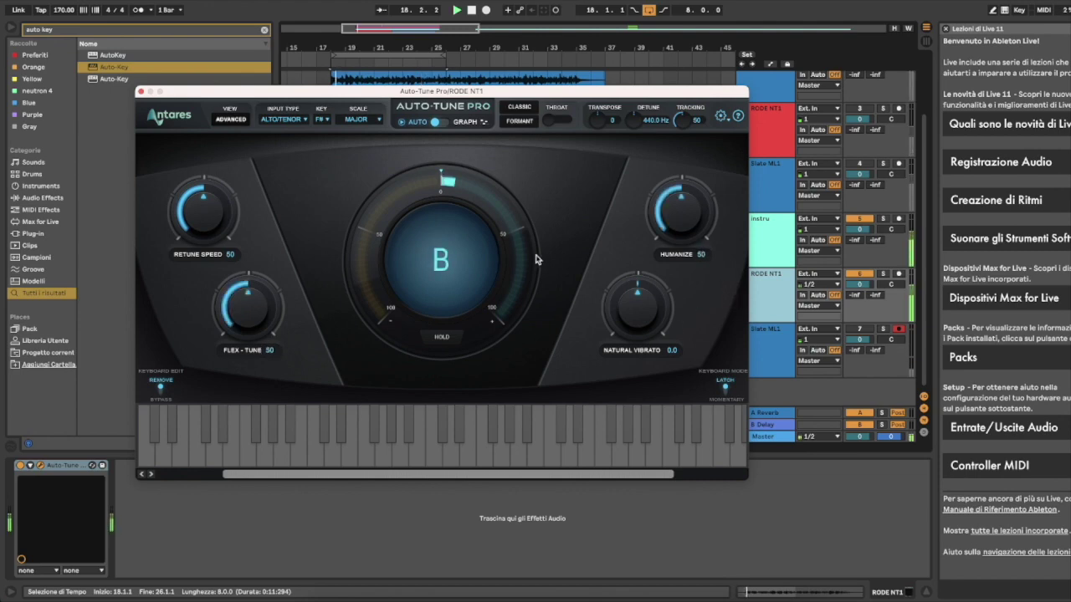
click(141, 91)
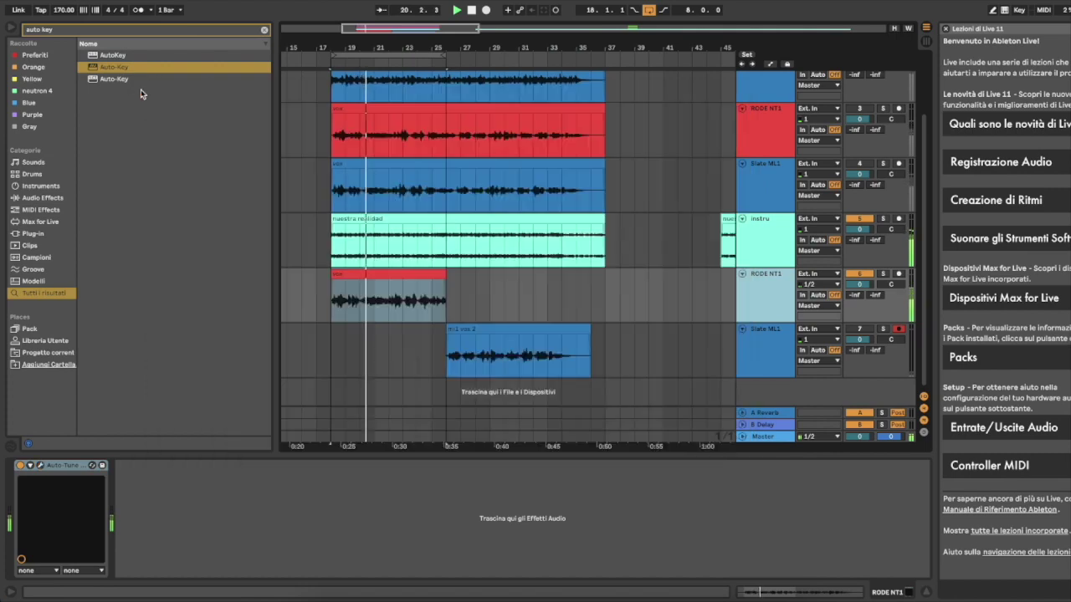
Clear the browser search and add Neutron 4 from the neutron 4 collection to the second RODE NT1 track
click(265, 30)
click(33, 91)
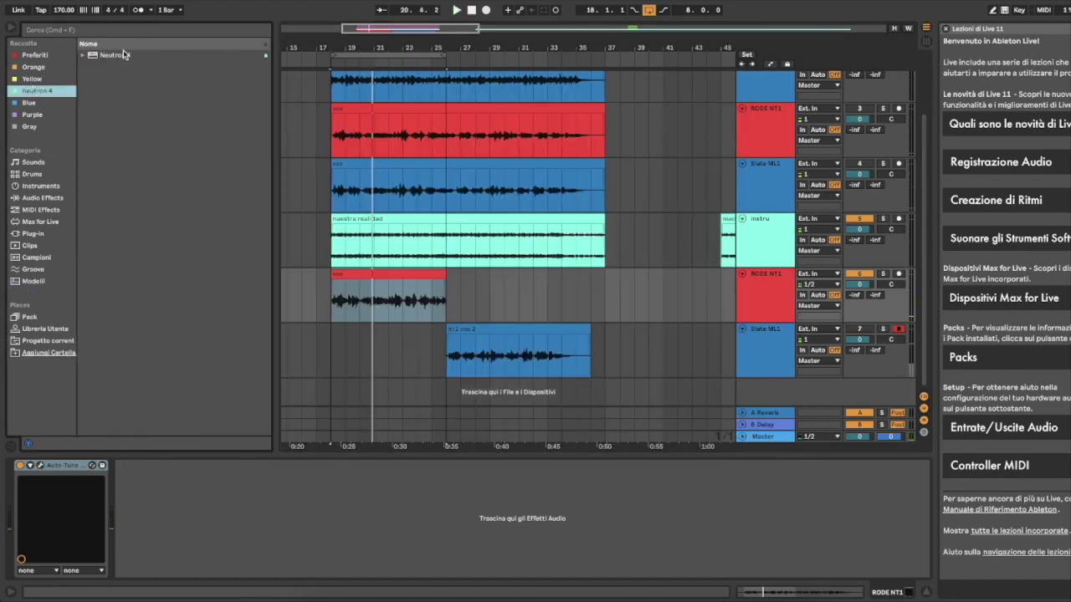
click(125, 55)
drag(367, 294, 368, 299)
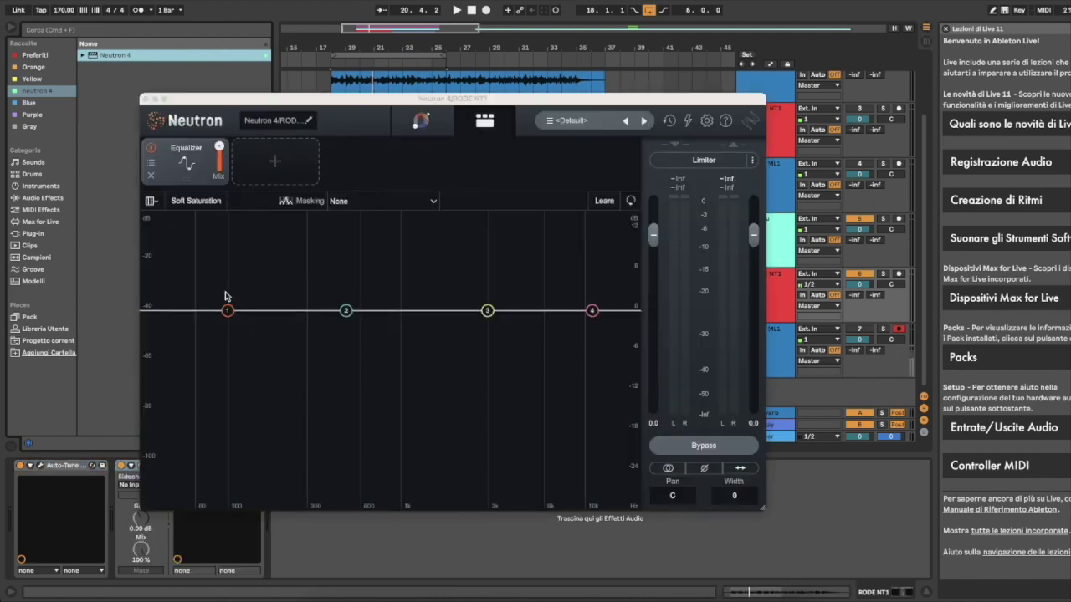
Change band 1 of Neutron's equalizer to a Flat Highpass at 100 Hz with a 48 dB/oct slope
click(226, 312)
click(217, 249)
mouse_move(219, 345)
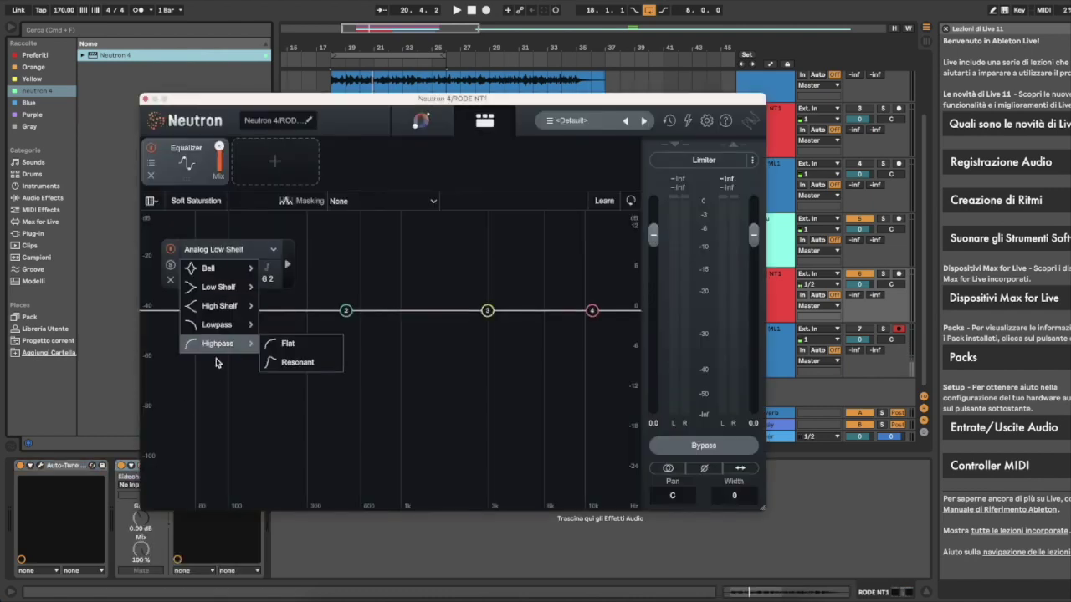
click(285, 344)
scroll(210, 311, up, 3)
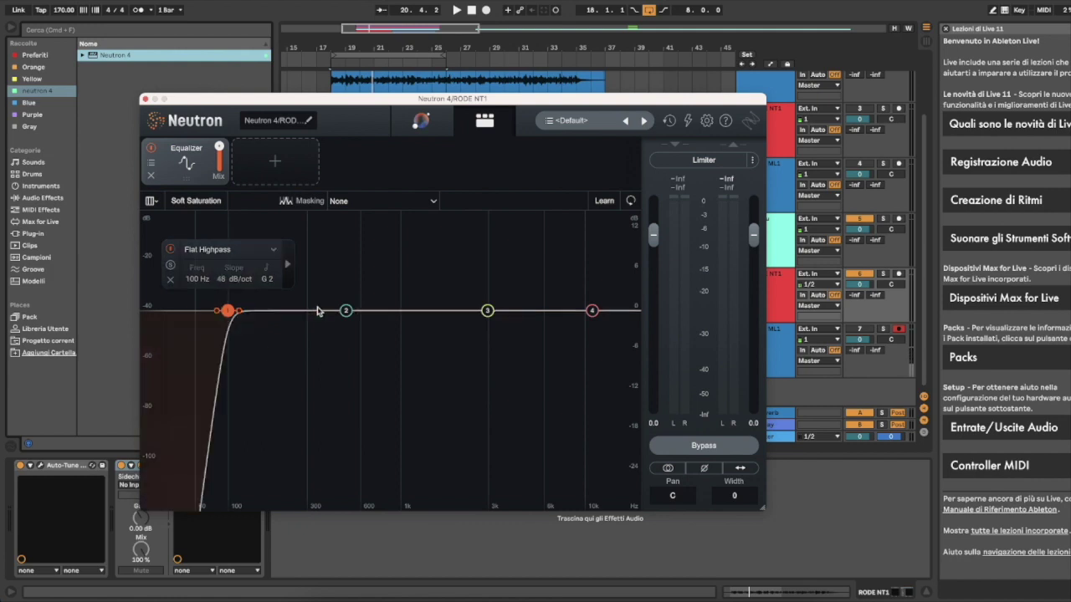
Cut the EQ about 1.5 dB at 233 Hz and 2 dB at 2065 Hz, dip between them, and lower the high shelf 0.8 dB at 6709 Hz
drag(346, 310, 289, 322)
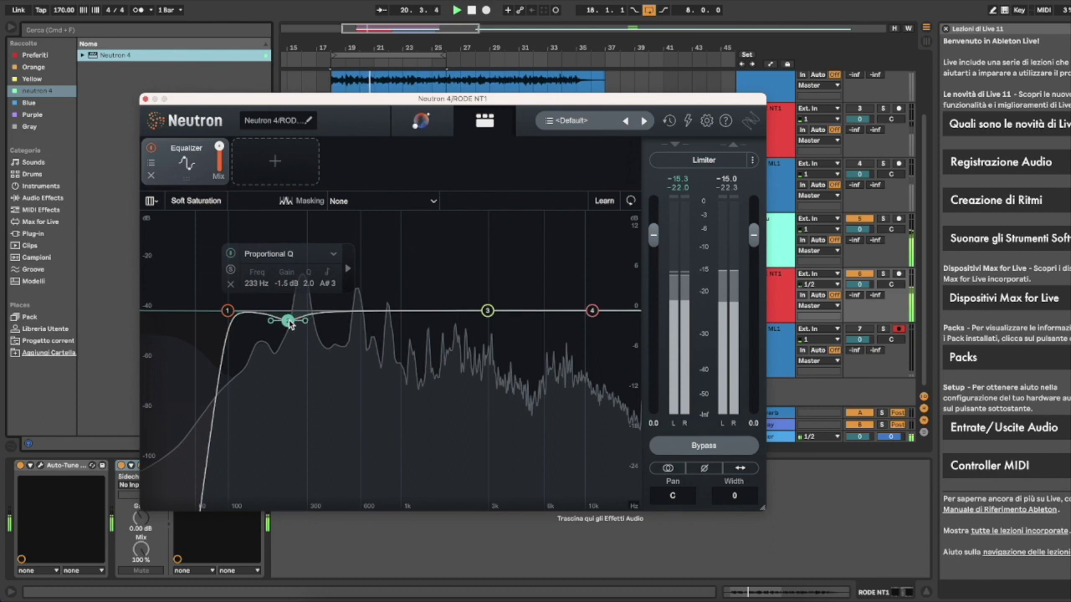
mouse_move(386, 311)
mouse_down()
mouse_move(454, 270)
mouse_move(455, 329)
mouse_up()
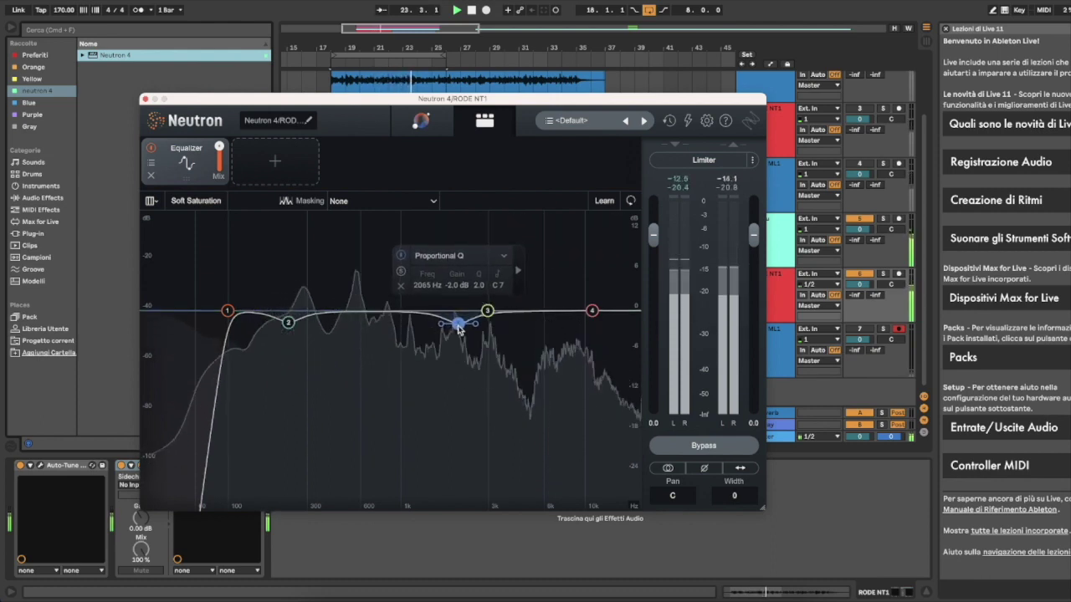
drag(366, 313, 351, 323)
drag(585, 313, 553, 317)
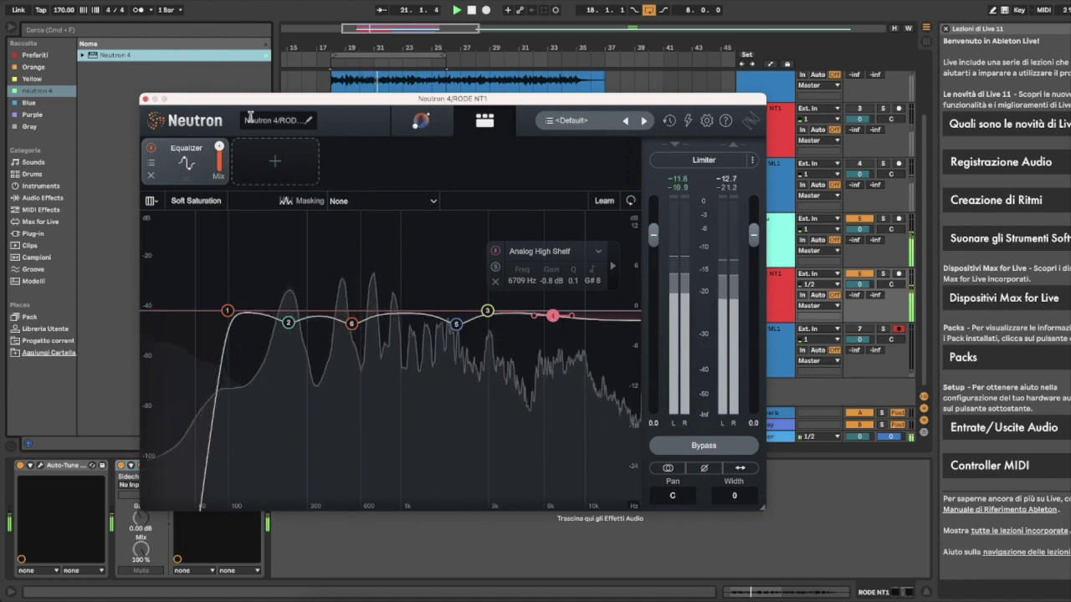
key(super+alt+p)
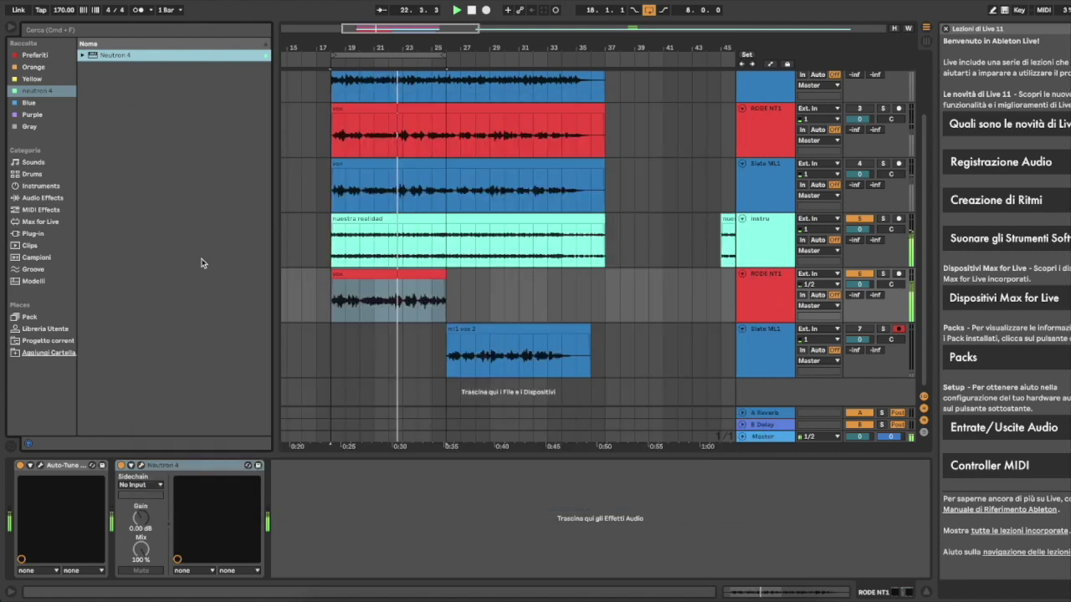
Insert the Universal Audio UADx LA-2A Silver Compressor between Auto-Tune Pro and Neutron 4 on the second RODE NT1 track
click(100, 32)
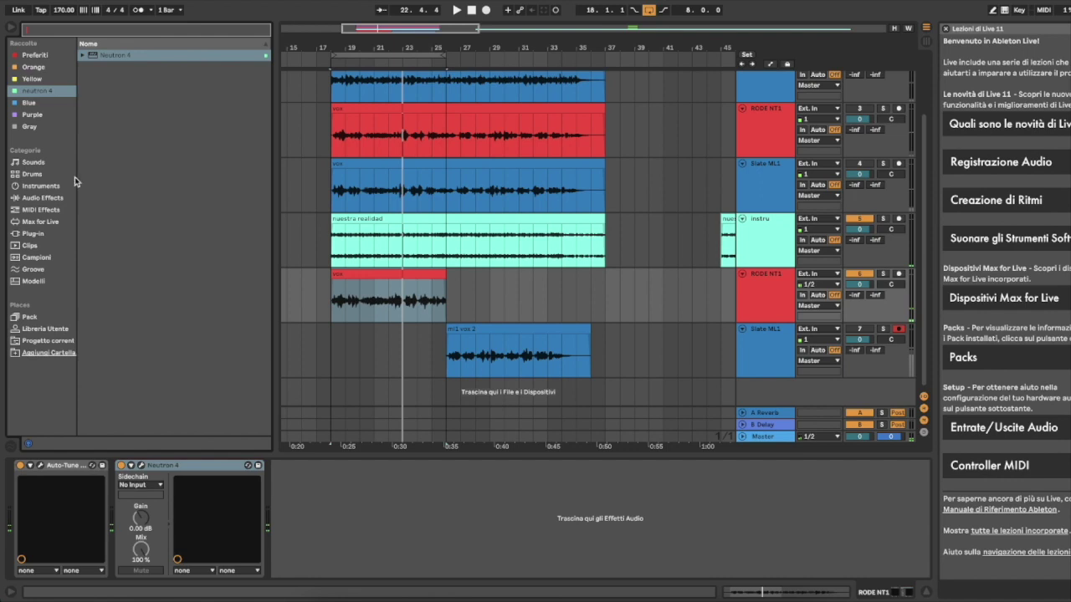
click(31, 235)
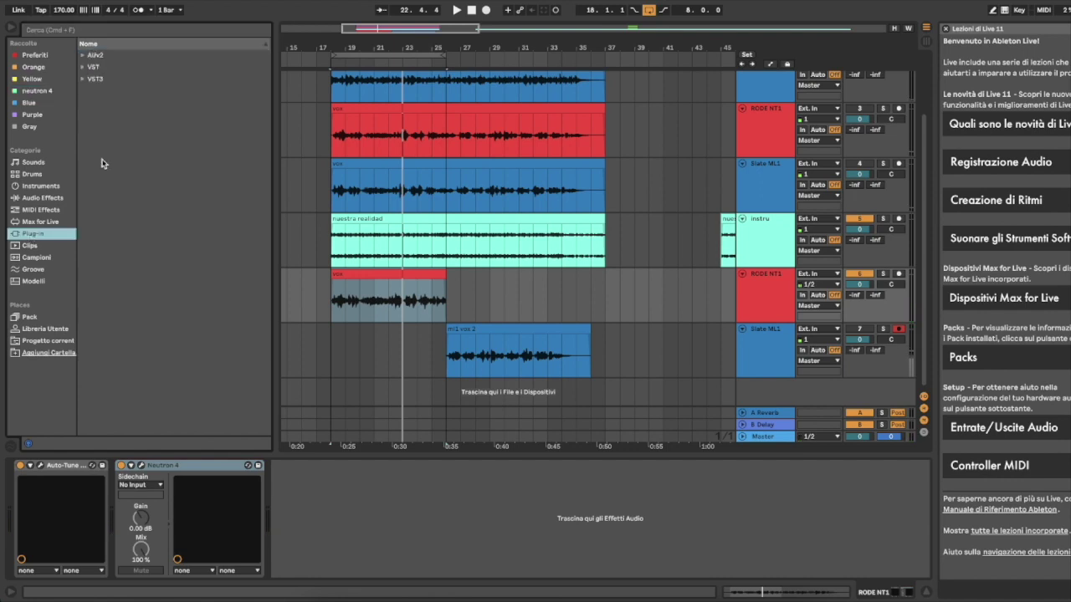
click(89, 57)
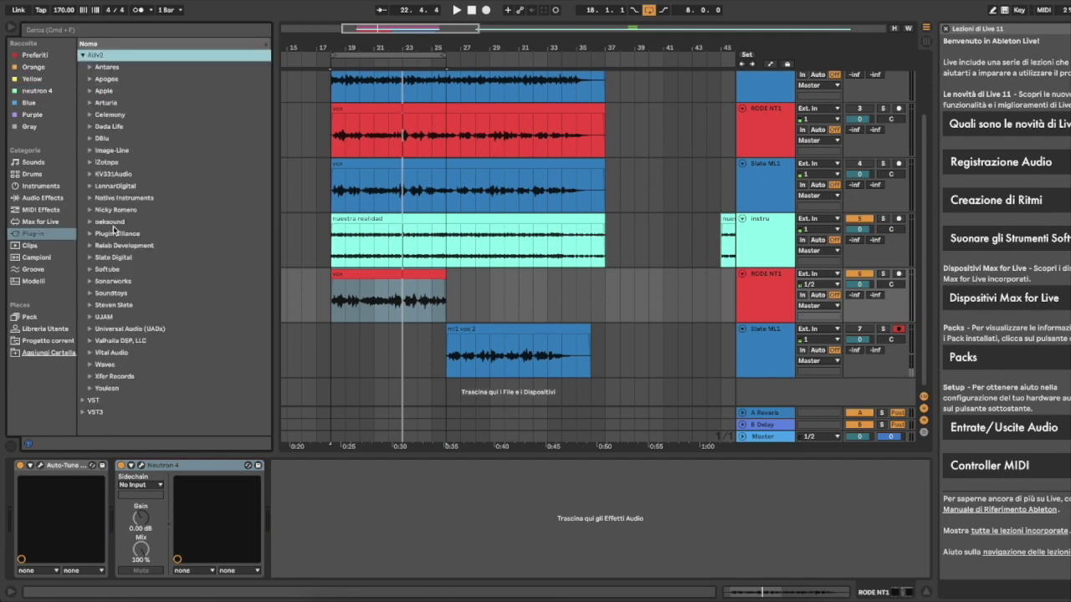
click(91, 330)
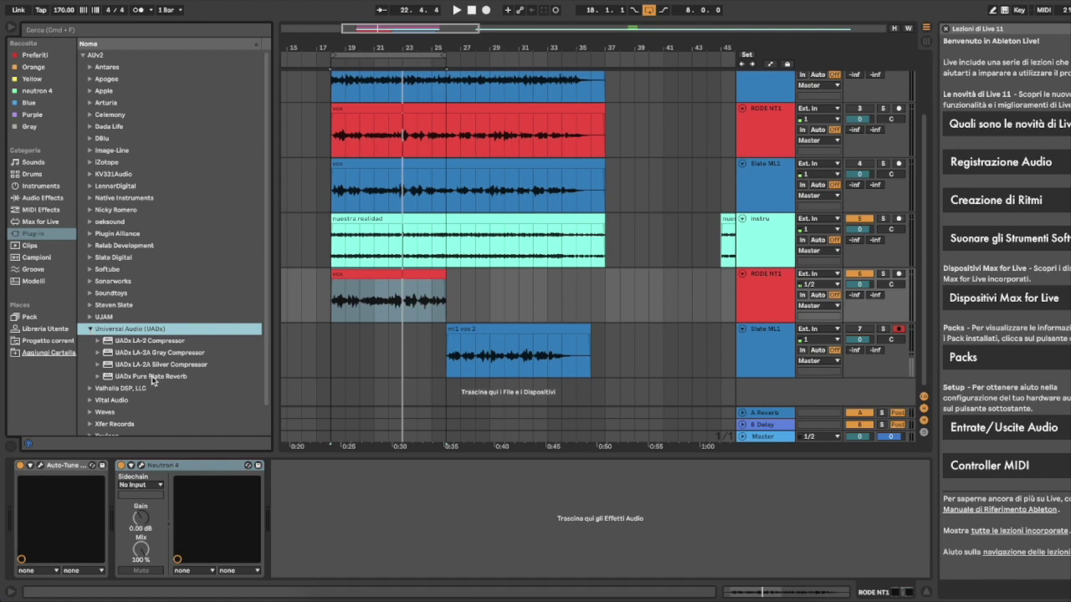
drag(161, 365, 122, 519)
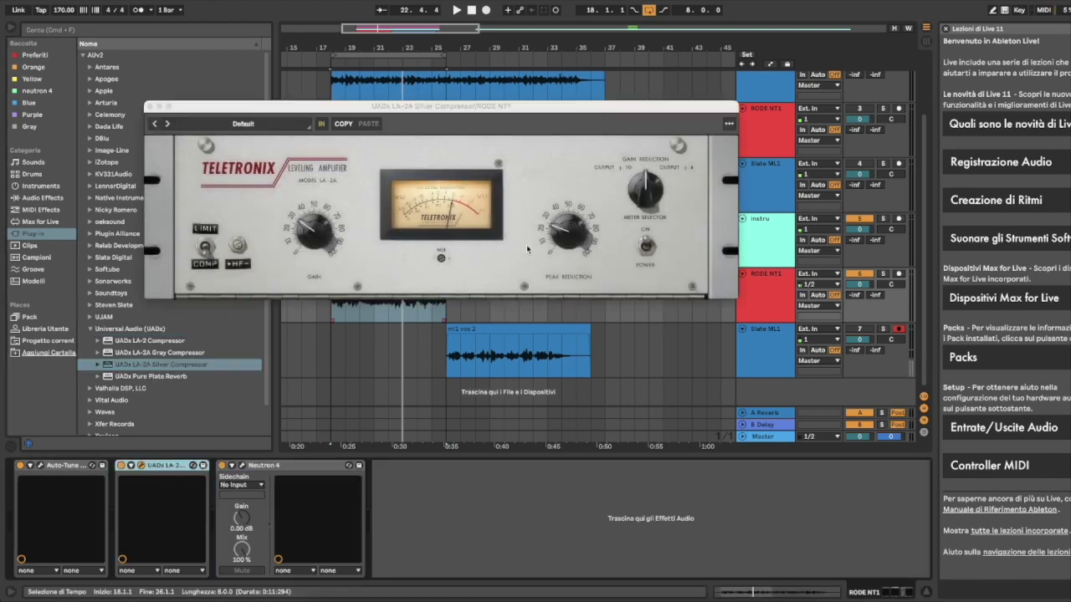
Play the vocal loop, raise the LA-2A's Peak Reduction and slightly lower its Gain
key(space)
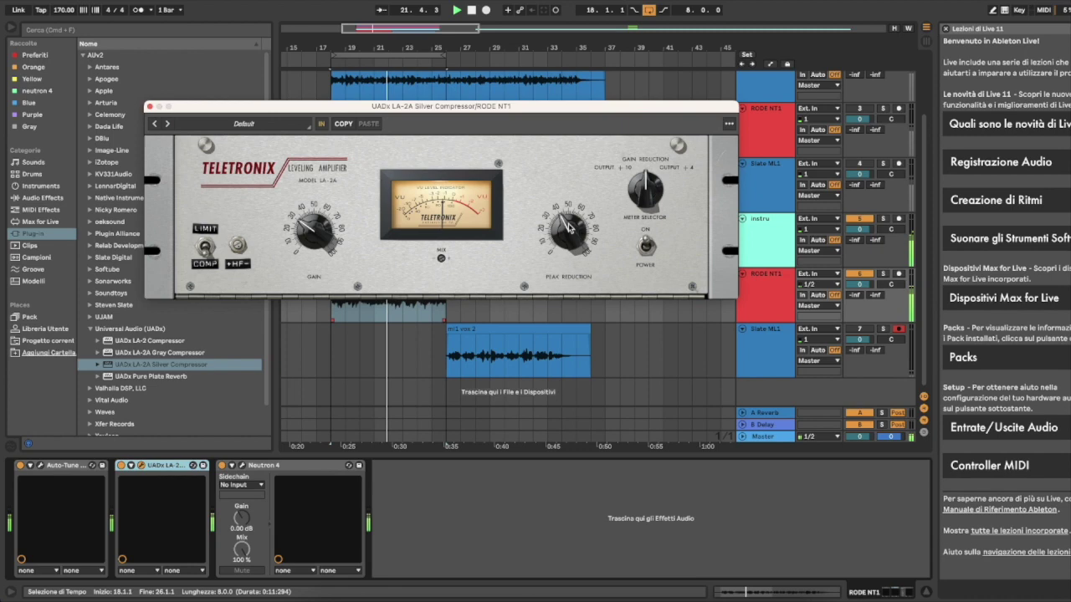
drag(310, 233, 304, 244)
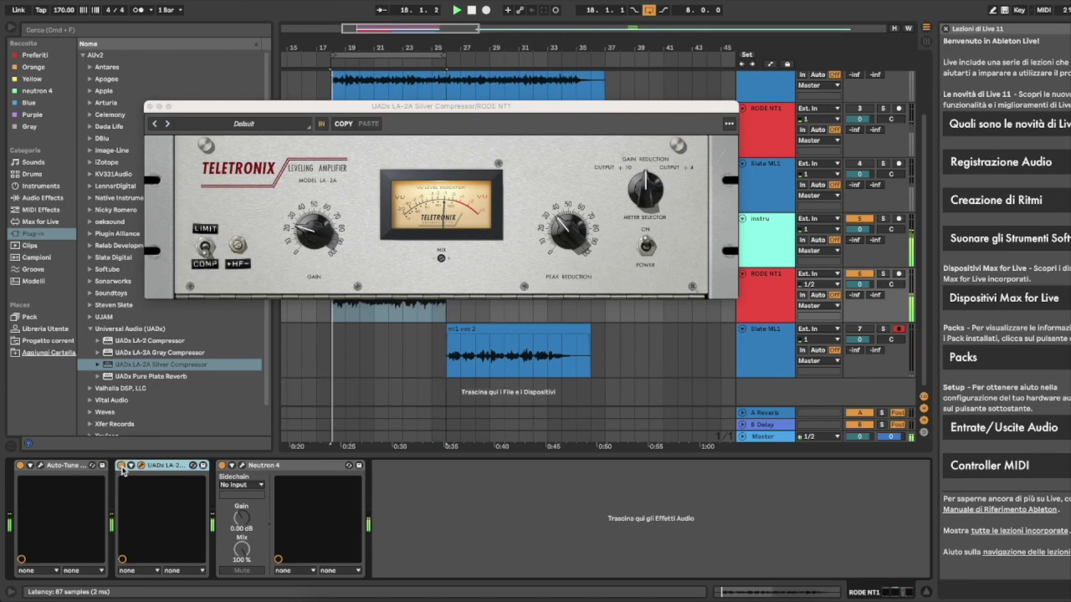
Add Compressor 1 after the Equalizer in Neutron 4, learn its band crossovers and switch it to Vintage mode
click(243, 466)
click(267, 168)
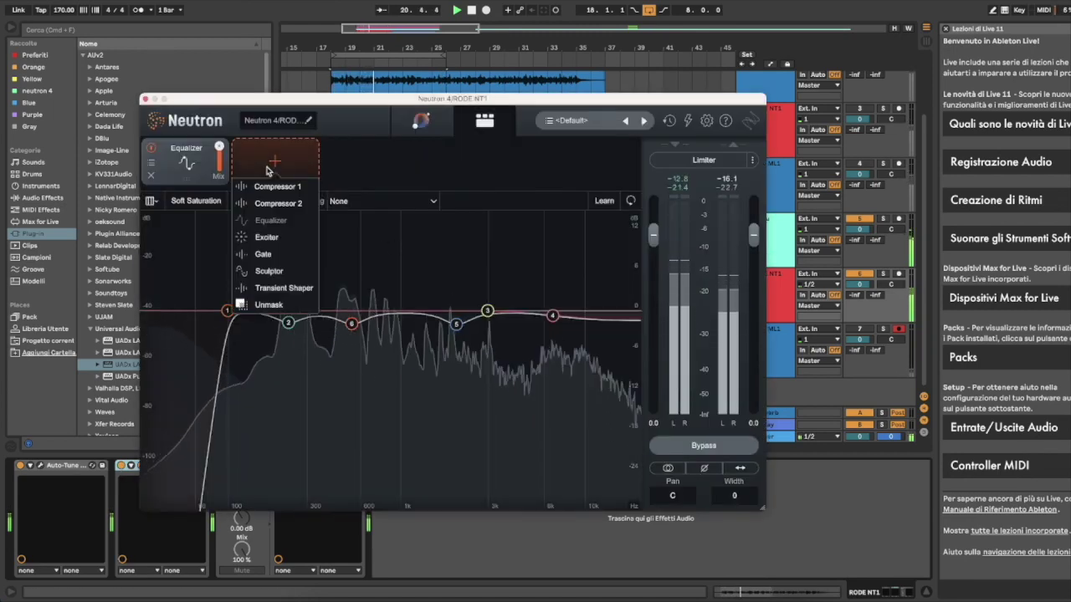
click(277, 187)
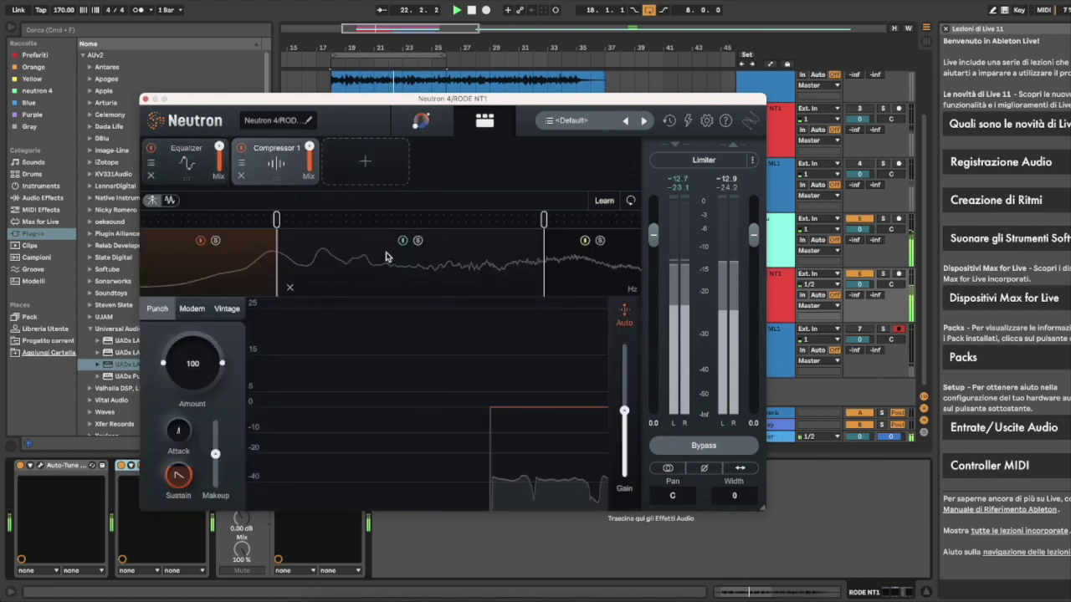
click(604, 200)
click(226, 308)
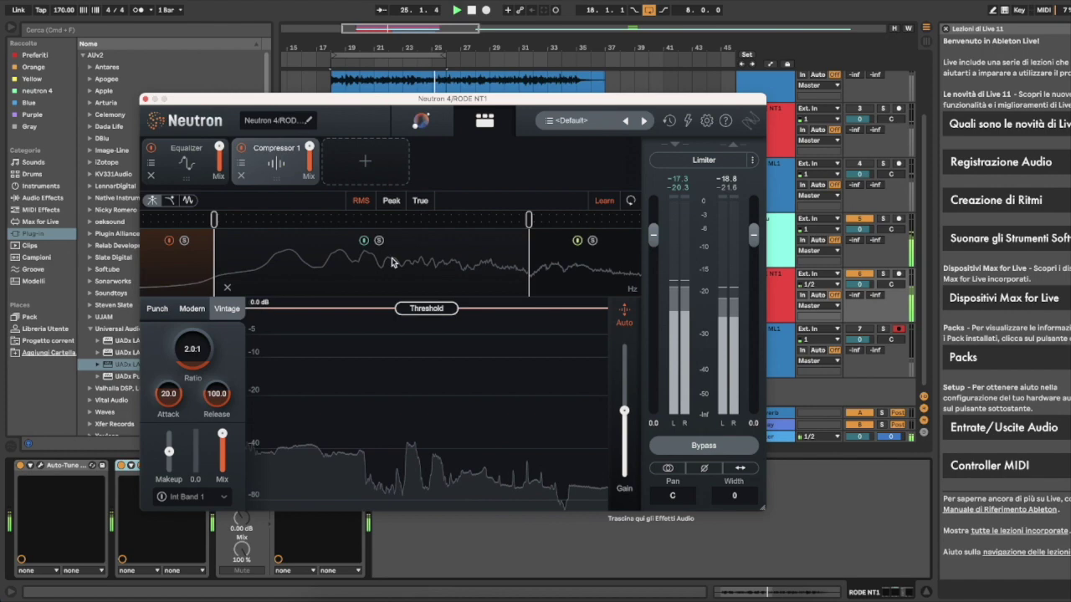
Set compressor band 2 to -22.1 dB threshold and 1.5 ms attack, and band 3 to -32.5 dB, 14.0 ms attack and 5.3 ms release
click(366, 269)
drag(427, 308, 424, 406)
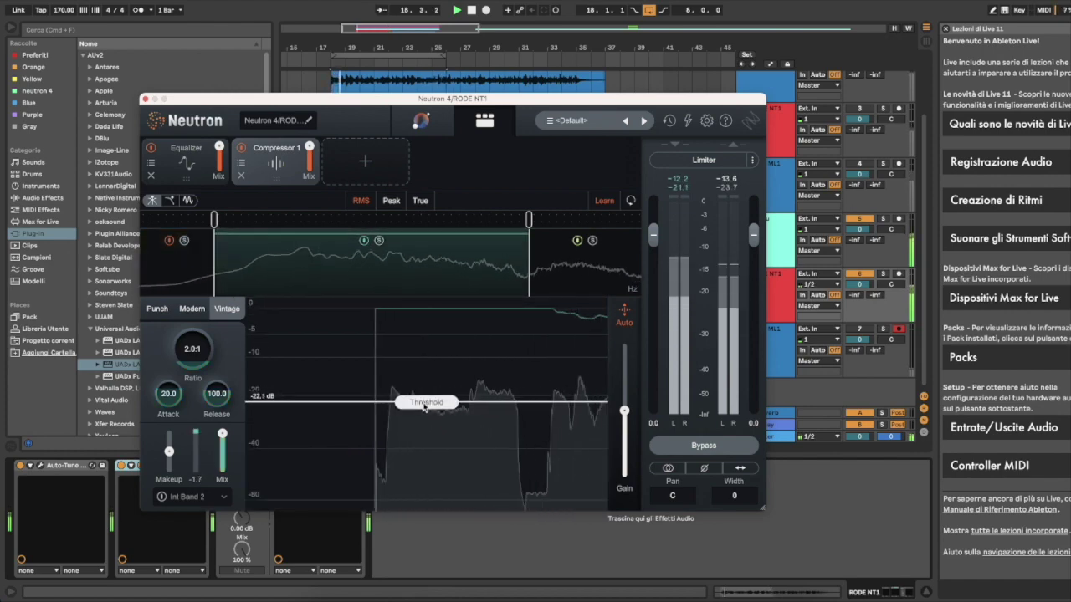
drag(168, 393, 172, 494)
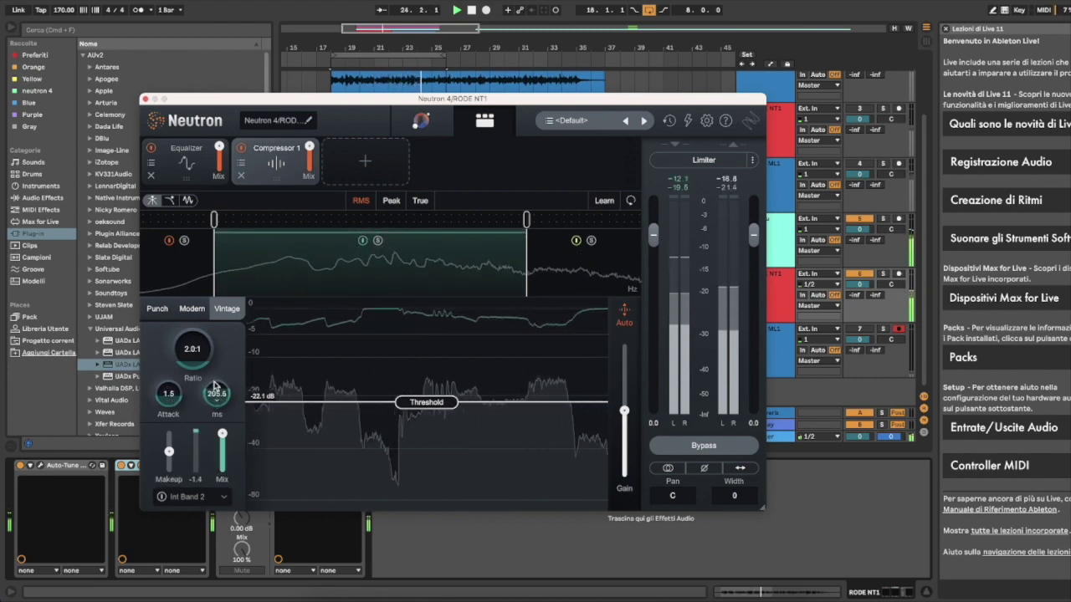
click(578, 266)
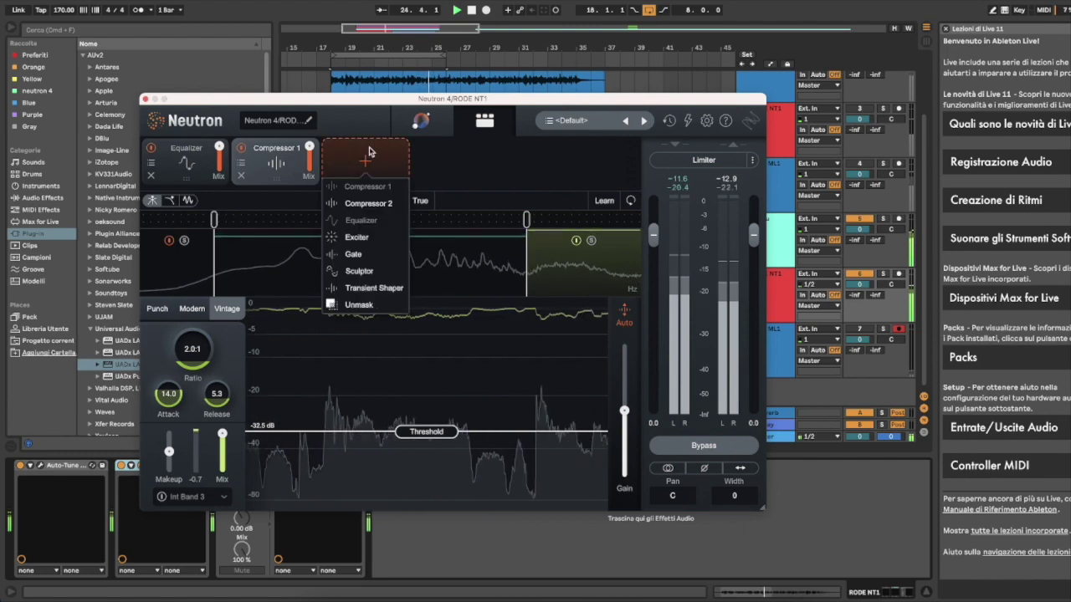
Add an Exciter to Neutron at amount 1.3 with its character moved to Tape, and close both plug-in windows
click(357, 238)
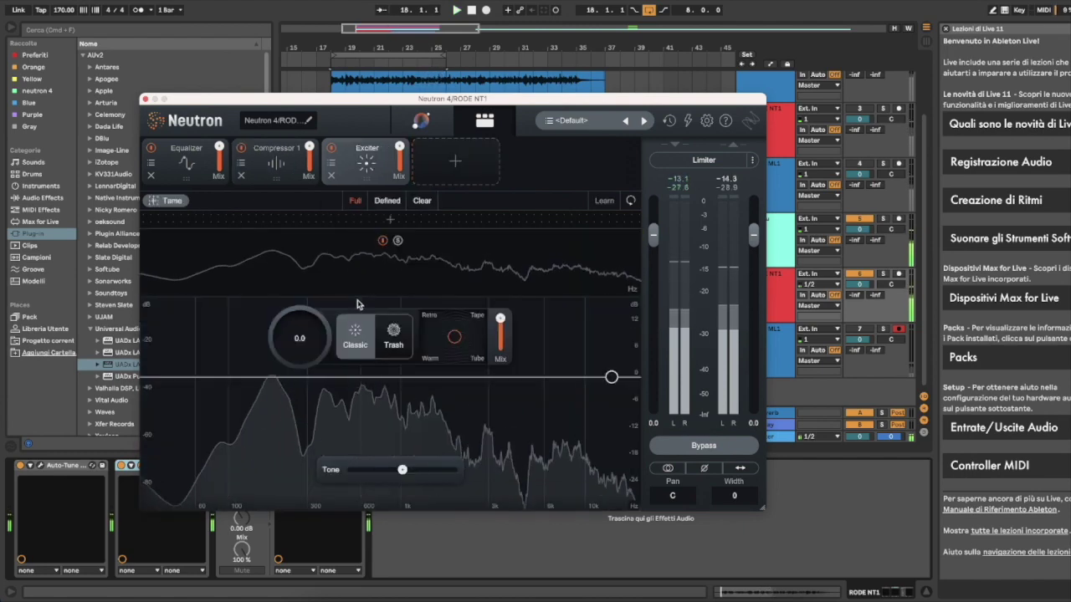
drag(307, 355, 307, 318)
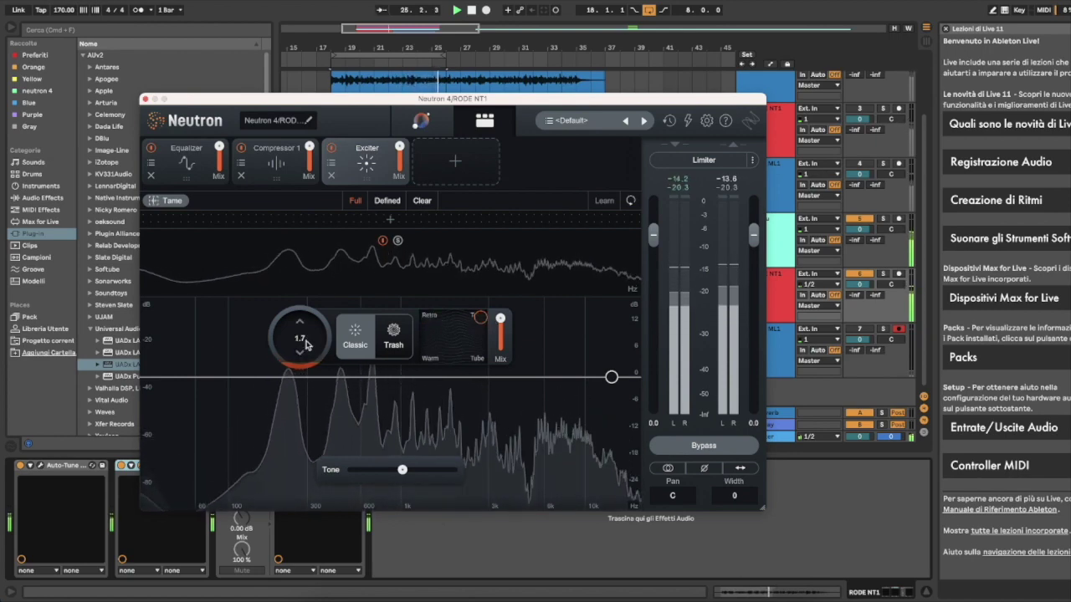
click(463, 159)
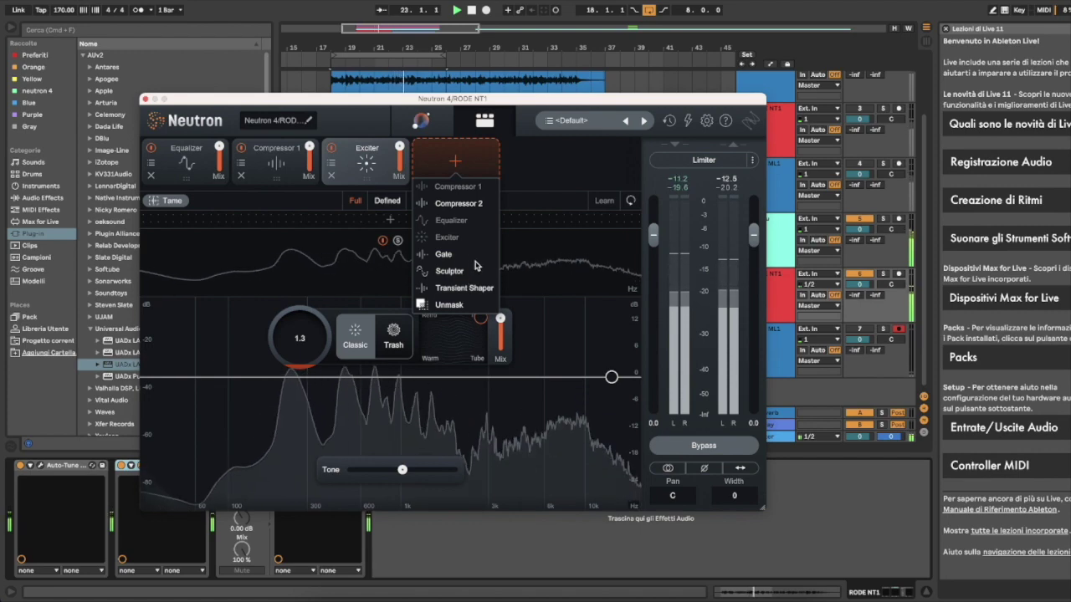
click(539, 277)
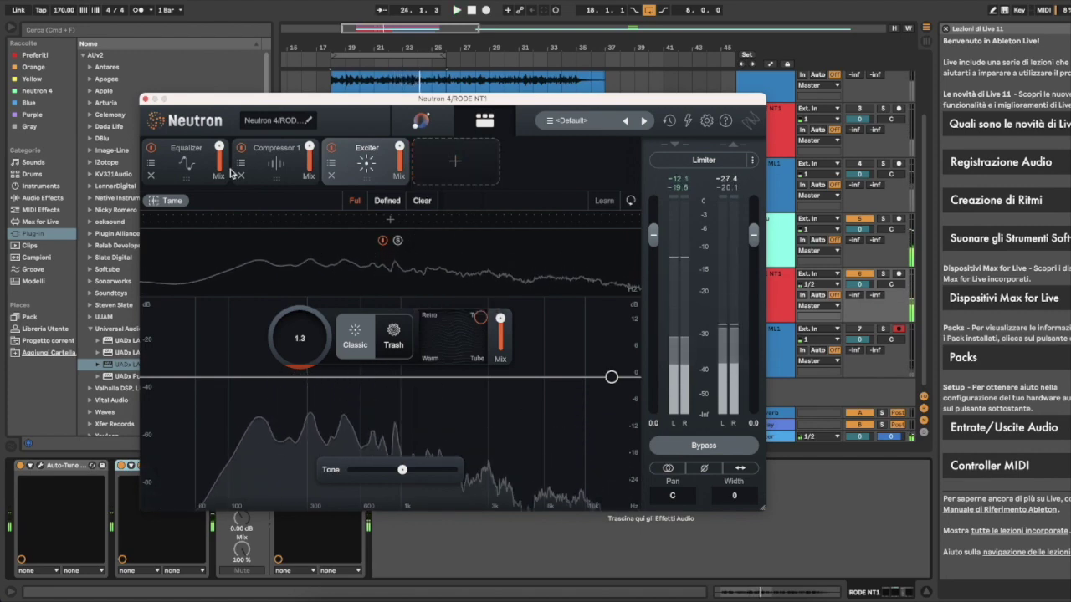
click(144, 99)
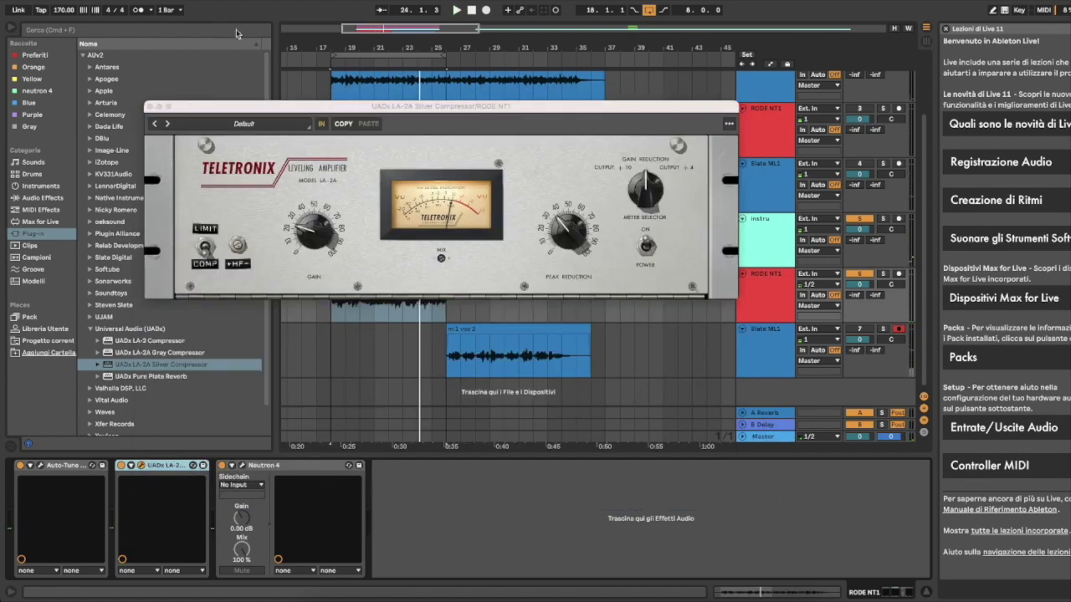
click(149, 107)
Search all browser results for delay and add the Delay effect after Neutron 4 on the second RODE NT1 track
click(122, 31)
text(delay)
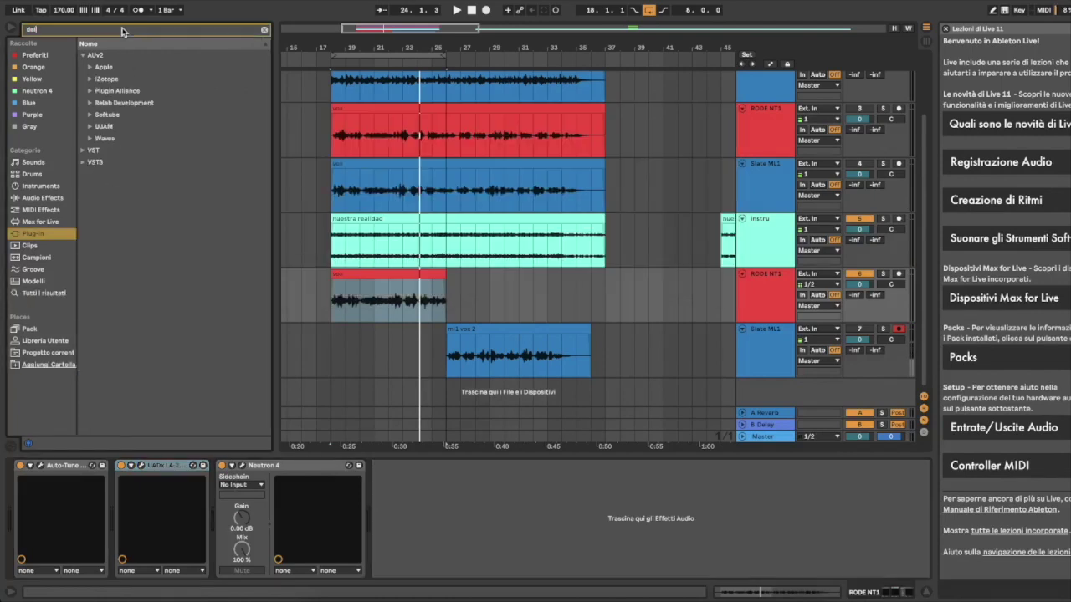
click(46, 295)
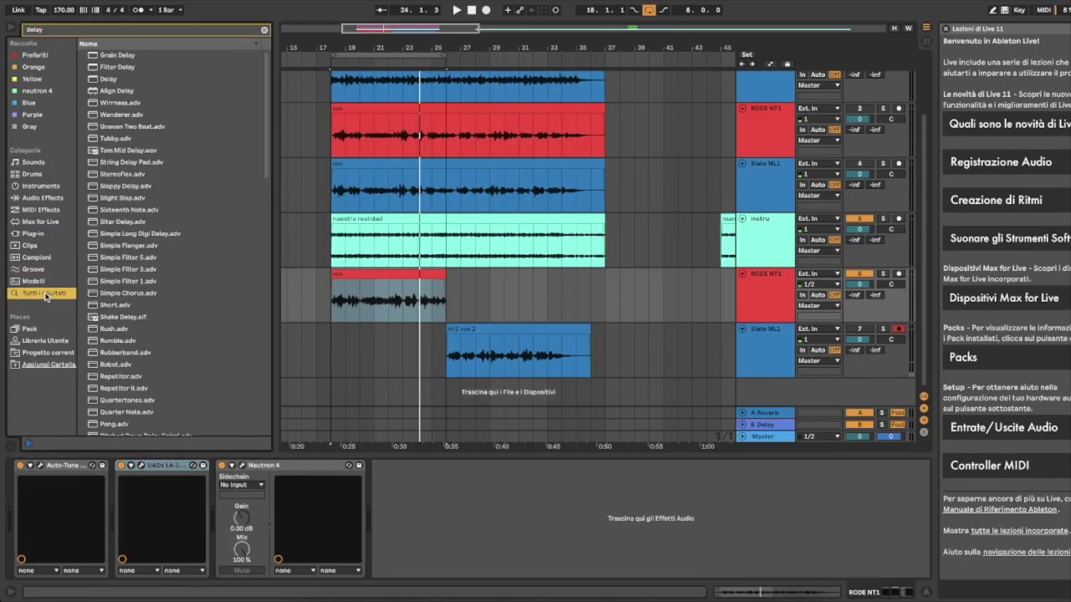
drag(103, 81, 418, 489)
Set Delay to Ping Pong, sync 4, filter 1.73 kHz with width 3.74 and Dry/Wet 15%, and lower the track volume to -1.1 dB
click(592, 529)
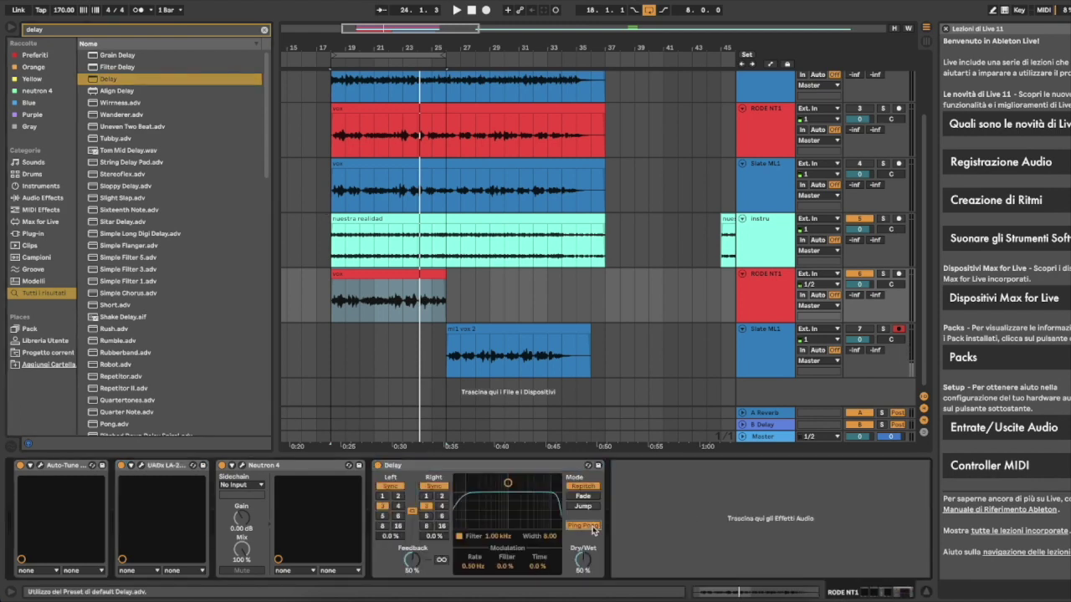
click(399, 507)
drag(516, 490, 518, 509)
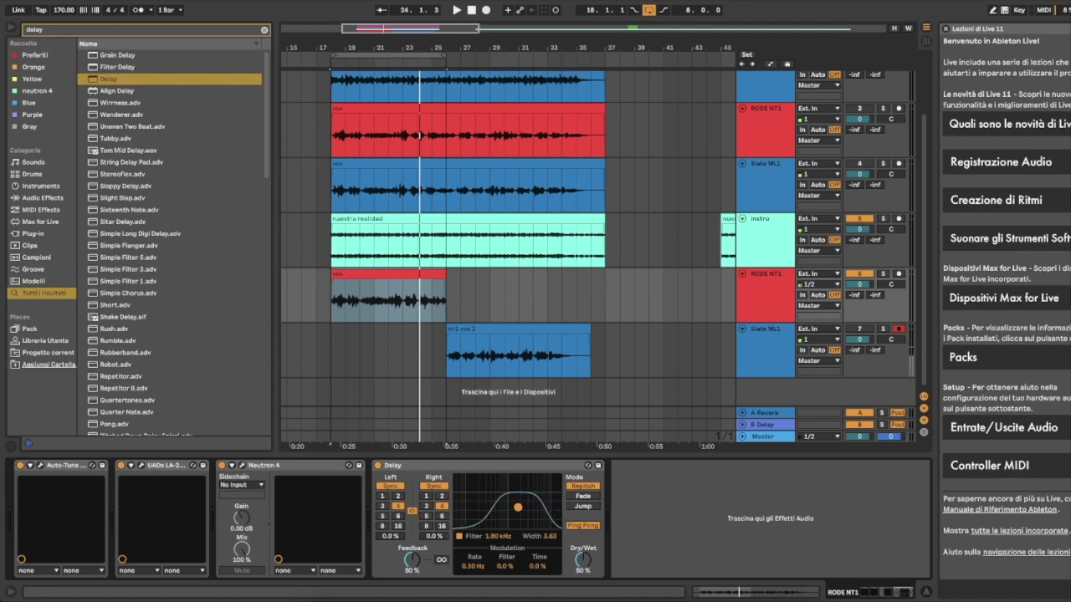
key(space)
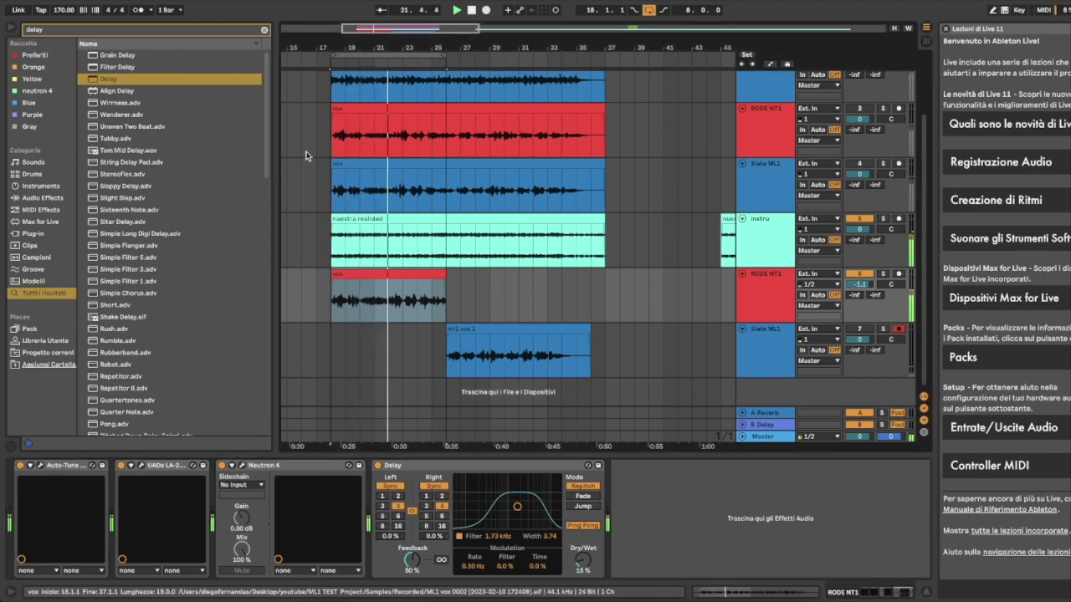
Search the browser for neover and add Neoverb Pro after Delay on the second RODE NT1 track
click(264, 29)
text(neover)
drag(140, 56, 666, 480)
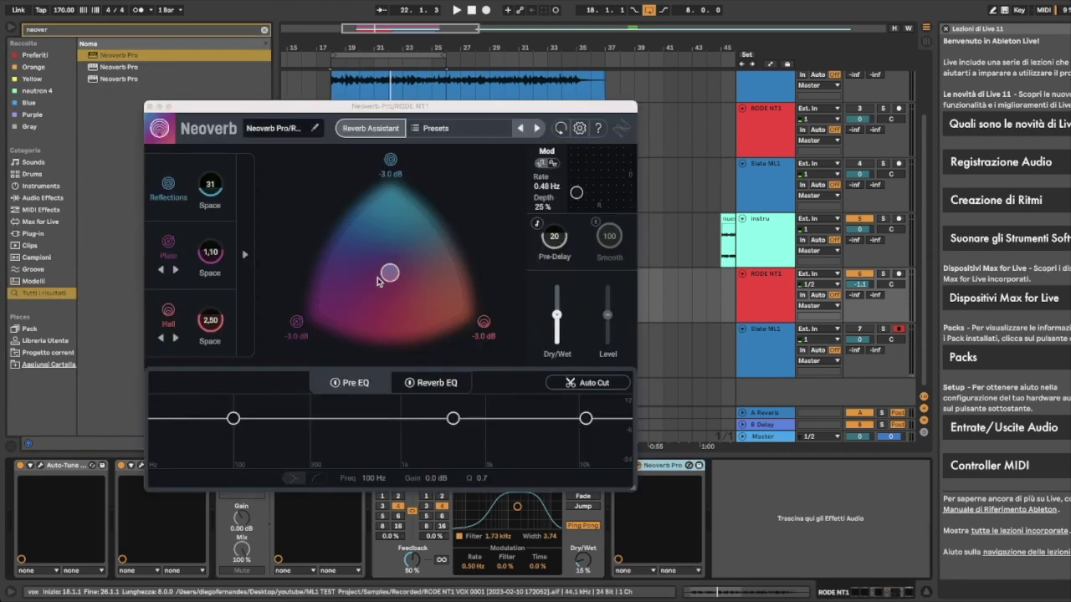
Try Neoverb's Backround Vocal Room and Bright Recital Hall vocal presets, with Dry/Wet at 33%
click(416, 131)
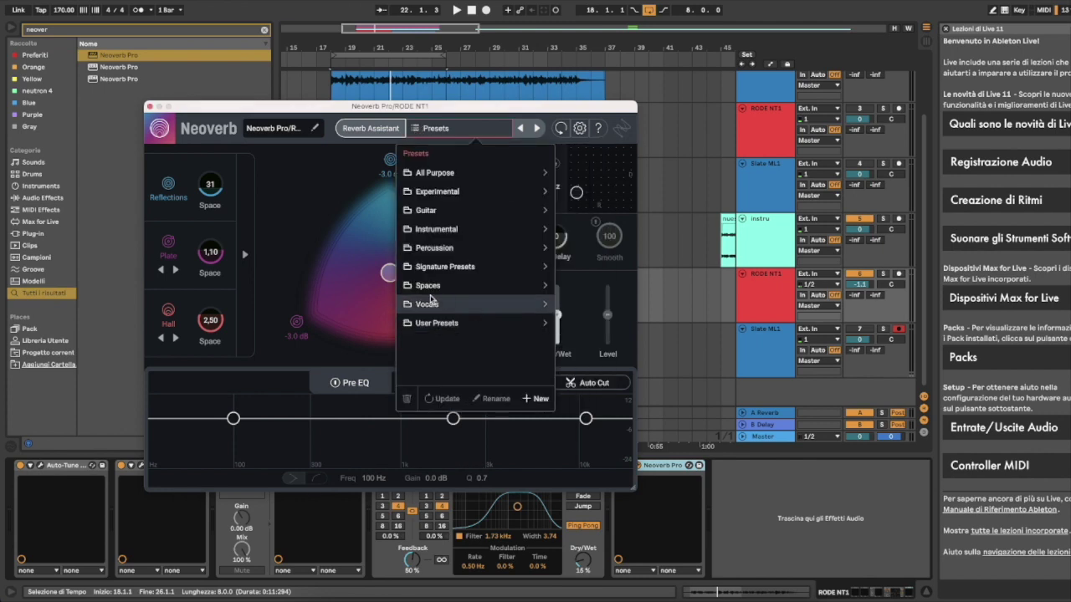
click(430, 303)
click(454, 173)
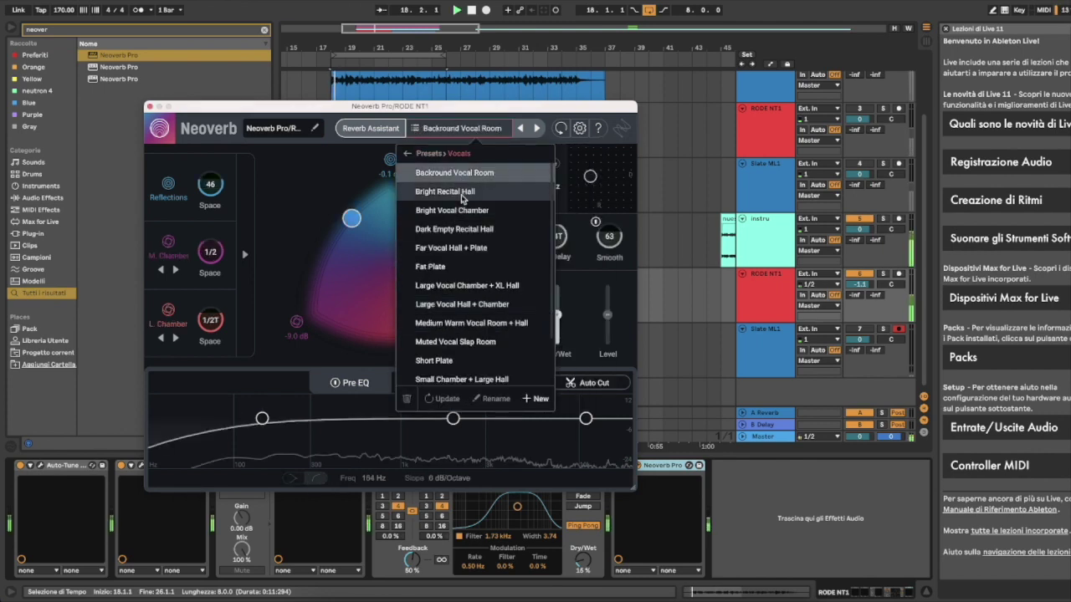
click(459, 192)
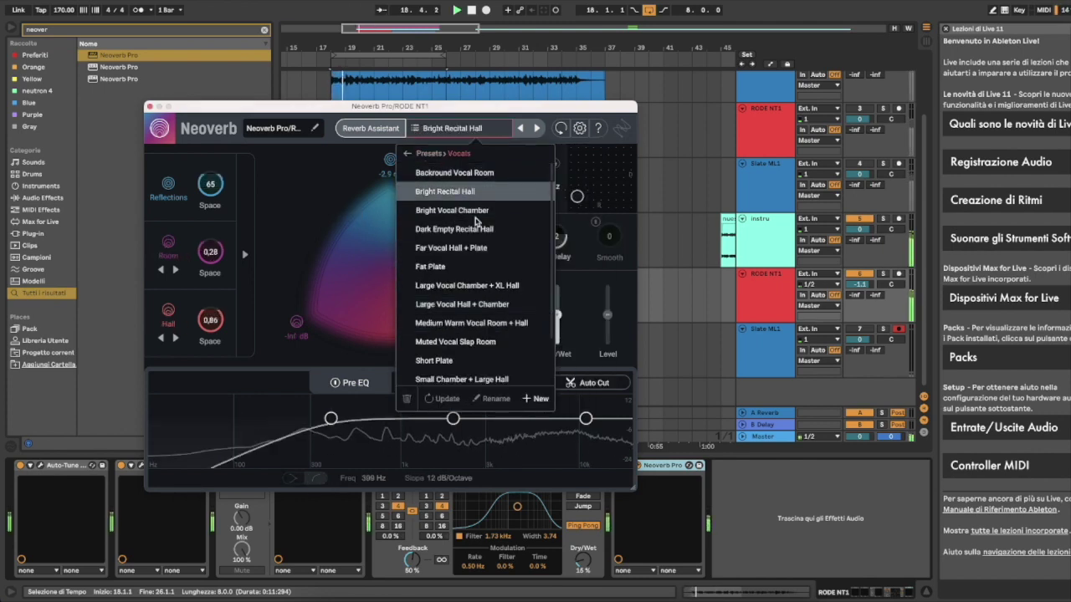
click(559, 325)
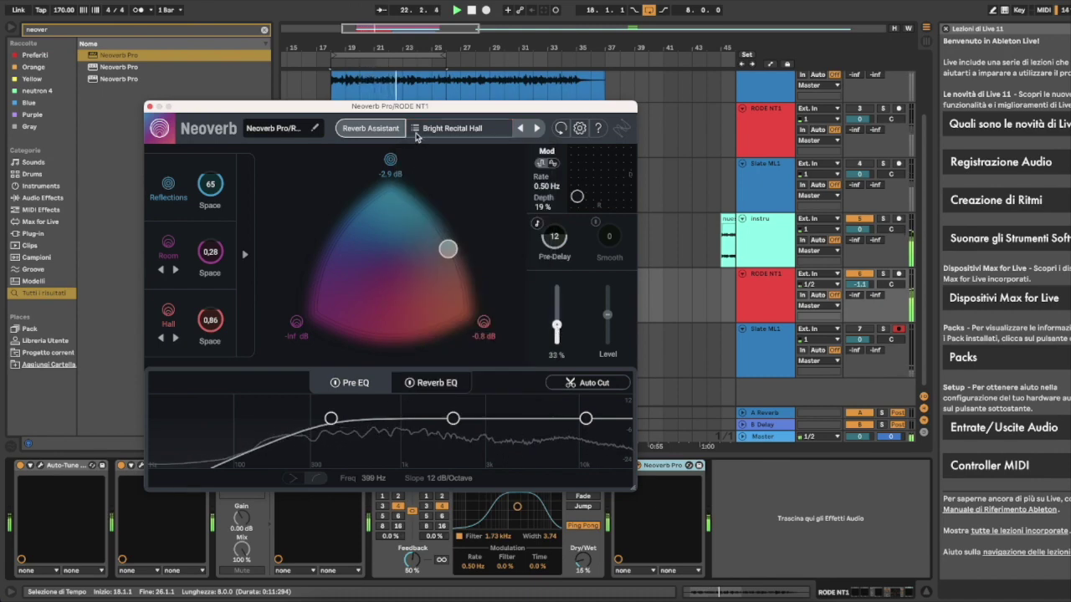
Audition the vocal presets from Bright Vocal Chamber through Large Vocal Chamber + XL Hall in Neoverb
click(451, 128)
click(456, 210)
click(463, 231)
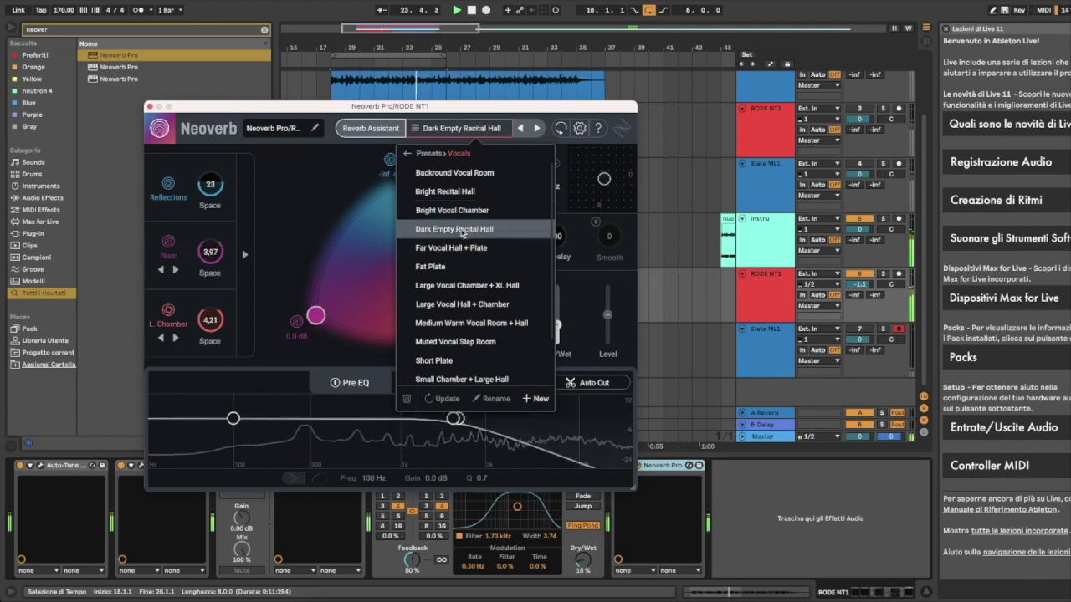
click(452, 248)
click(446, 266)
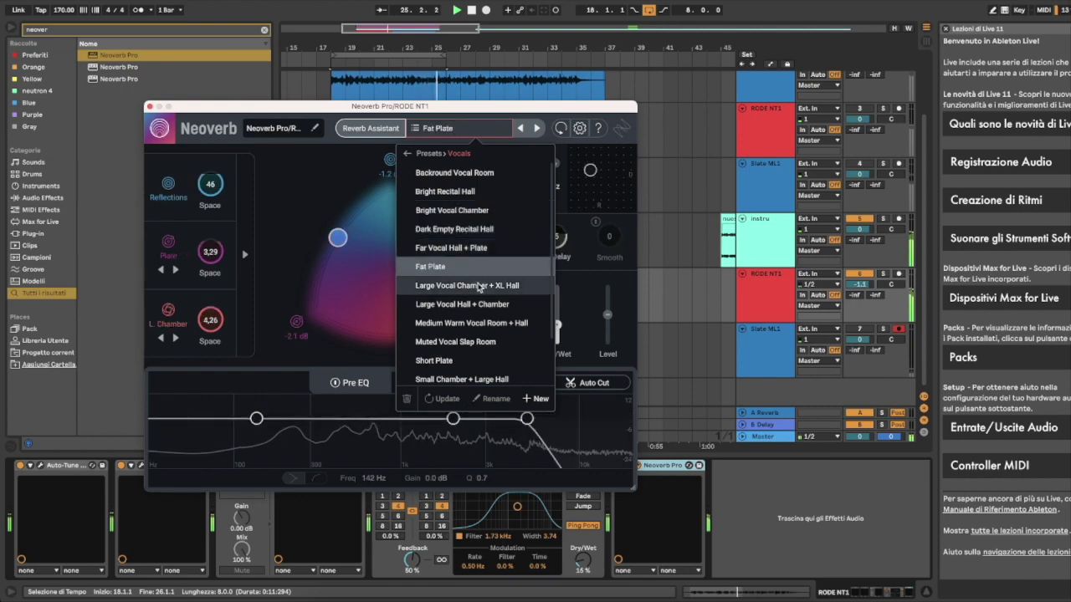
key(Up)
click(476, 286)
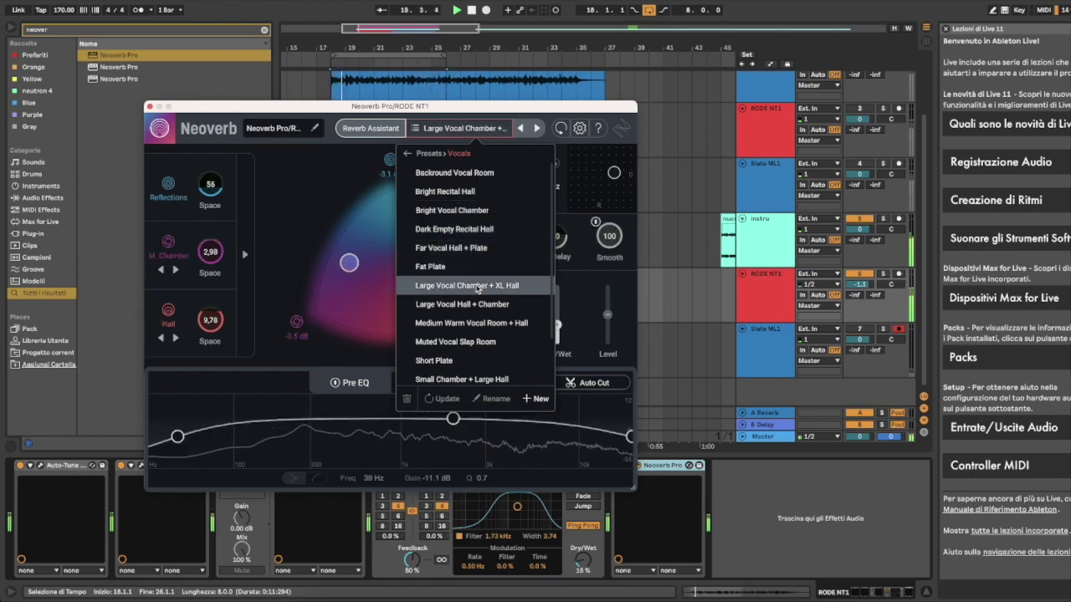
Audition the remaining vocal presets from Medium Warm Vocal Room + Hall through Vocal Call Back
scroll(476, 286, down, 2)
key(Down)
click(474, 285)
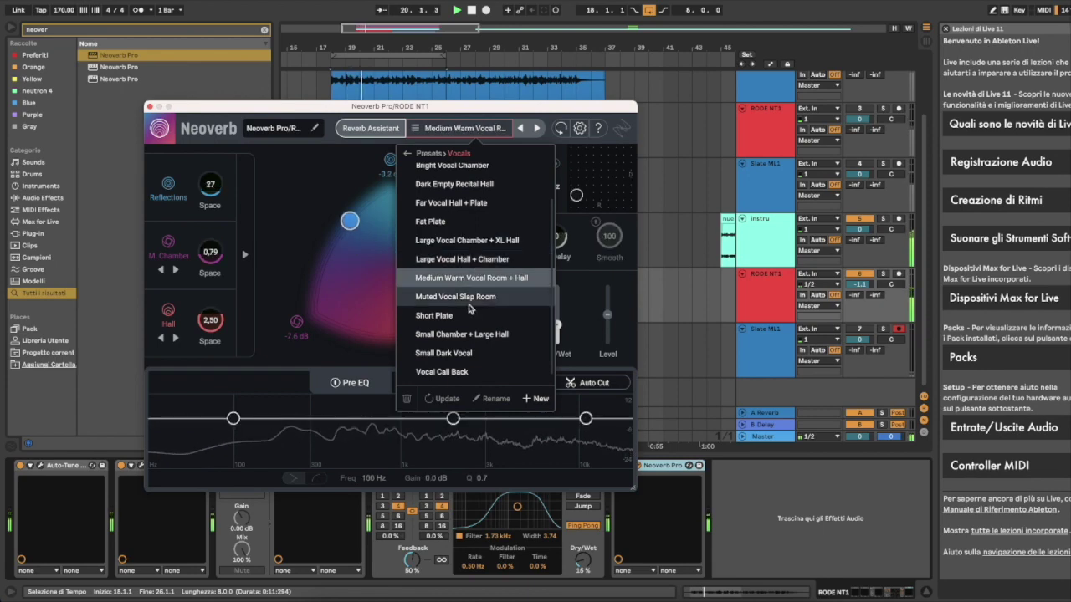
click(469, 298)
click(445, 315)
click(457, 337)
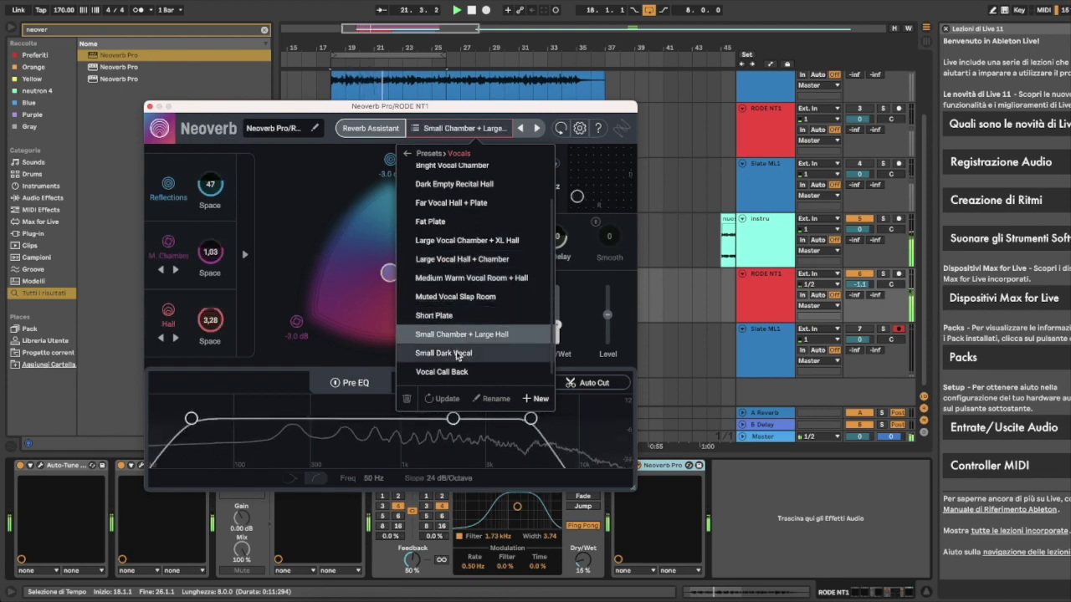
click(458, 353)
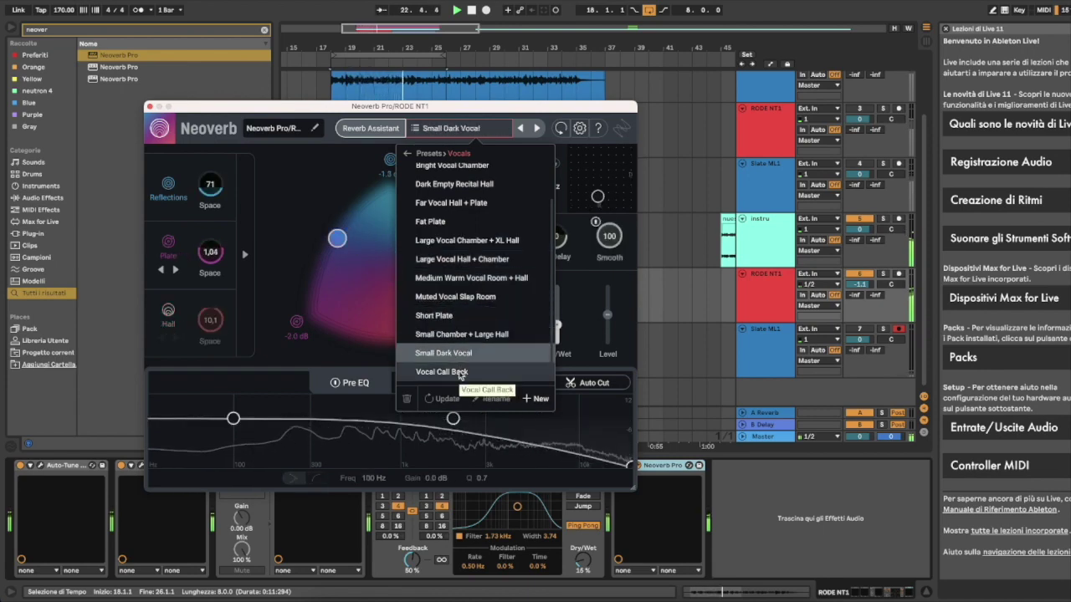
click(458, 374)
Compare Short Plate and Large Vocal Chamber + XL Hall, load Far Vocal Hall + Plate and lower Dry/Wet to 23%
click(450, 315)
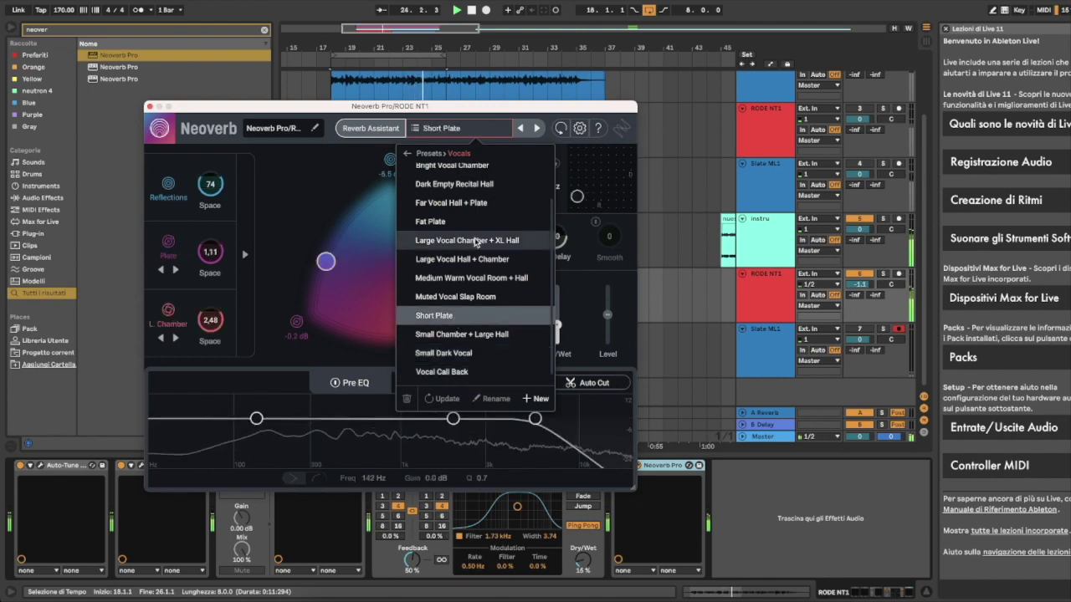
click(473, 240)
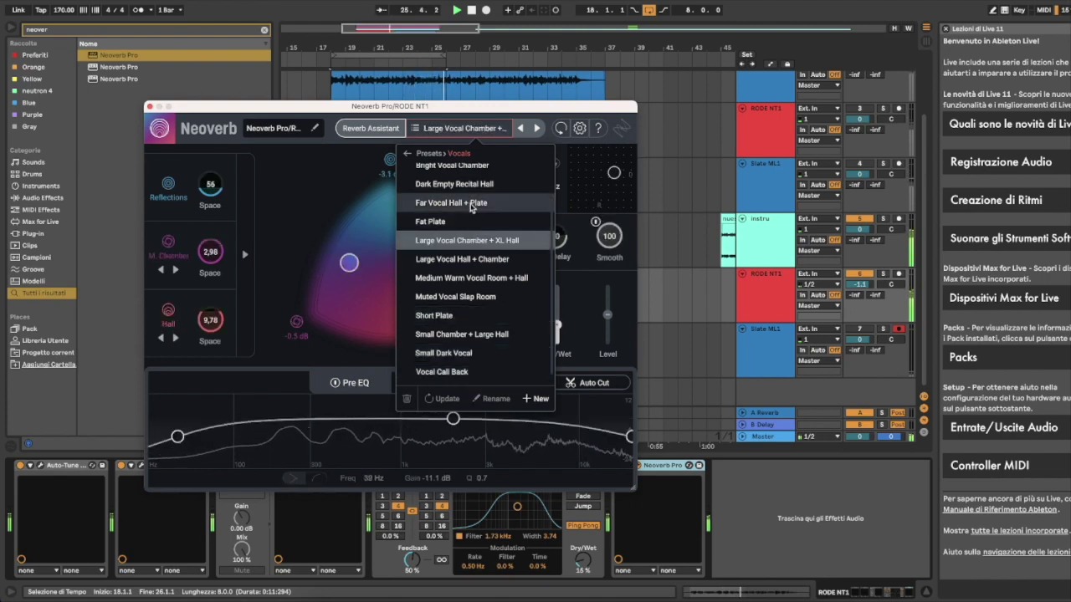
click(472, 205)
click(416, 131)
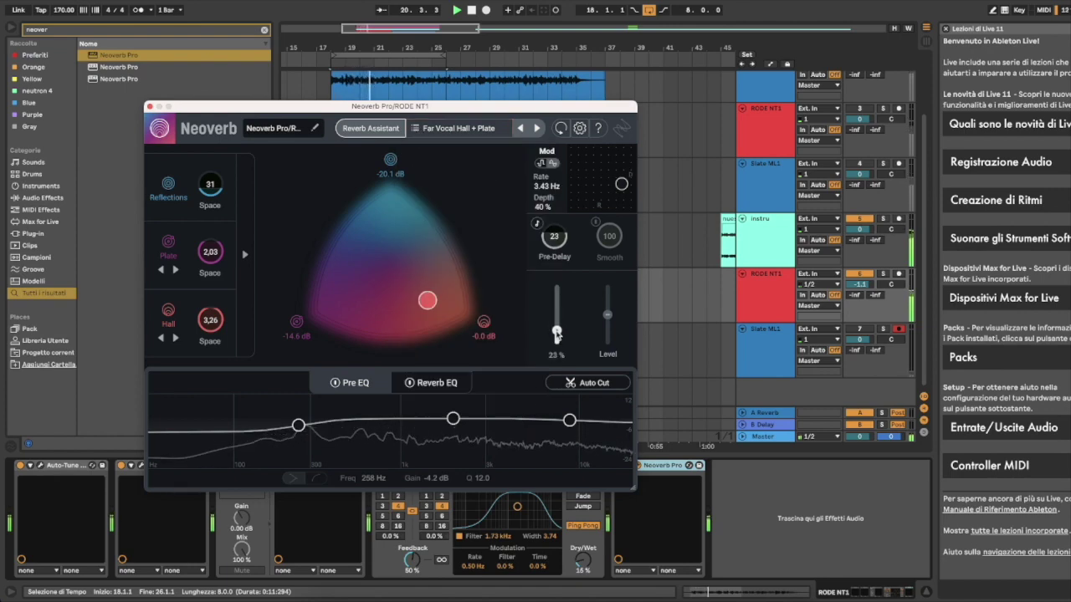
Shape Neoverb's Reverb EQ with a high cut and a 431 Hz, 48 dB/octave low cut, and readjust Dry/Wet to 23%
click(428, 383)
drag(586, 419, 586, 420)
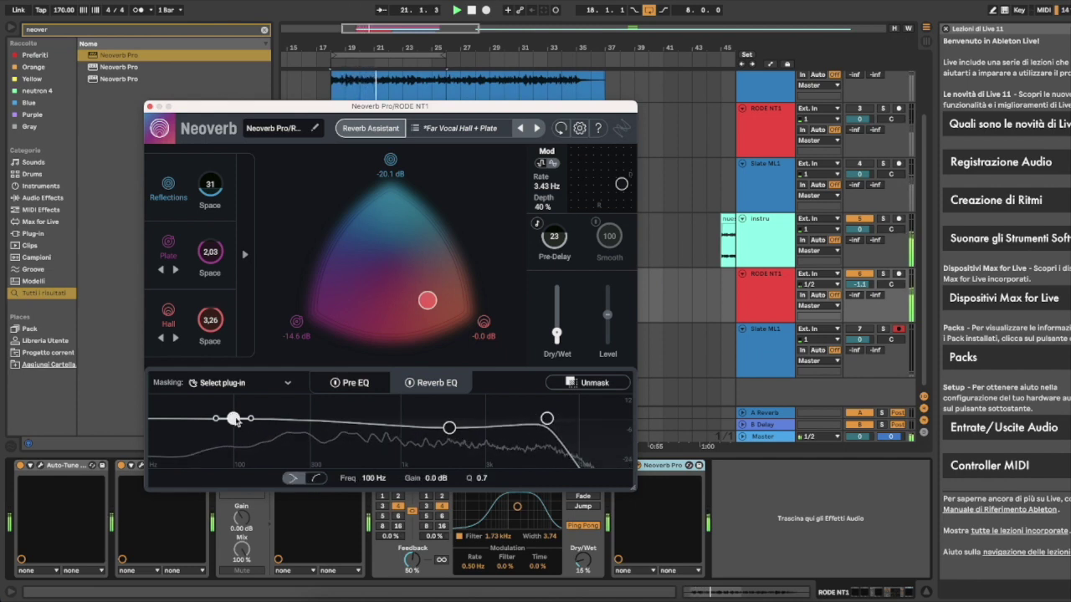
click(315, 476)
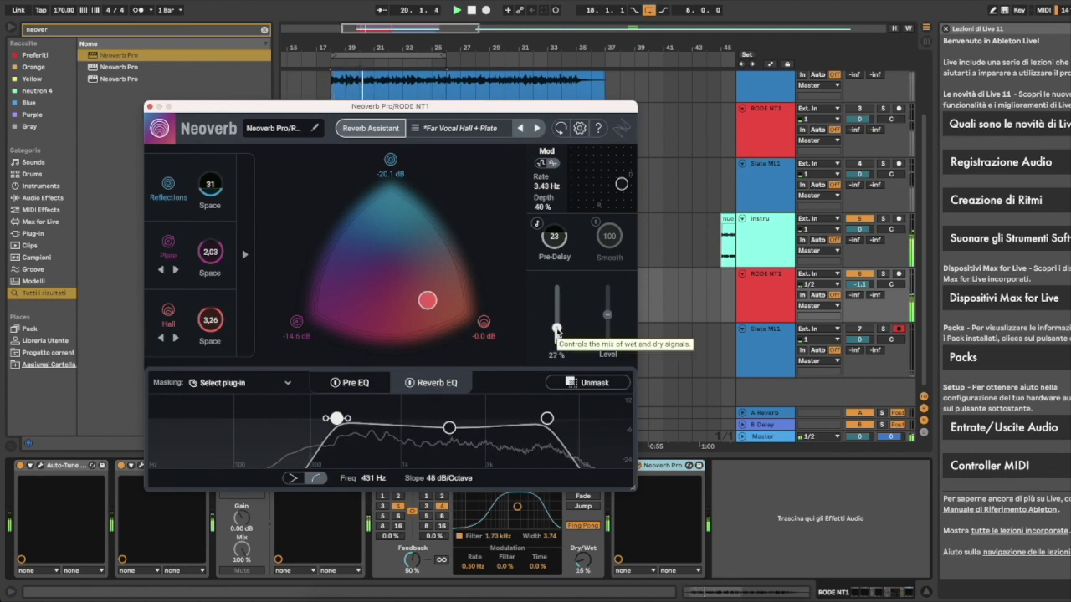
drag(556, 329, 556, 333)
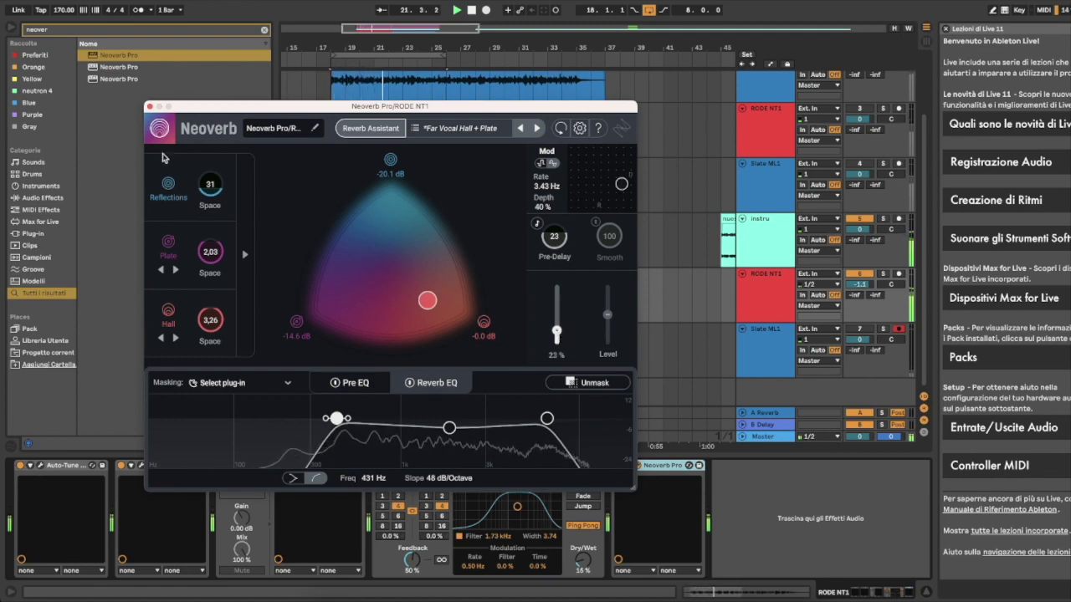
Close Neoverb and set the loop range from bar 26 to bar 35
click(148, 106)
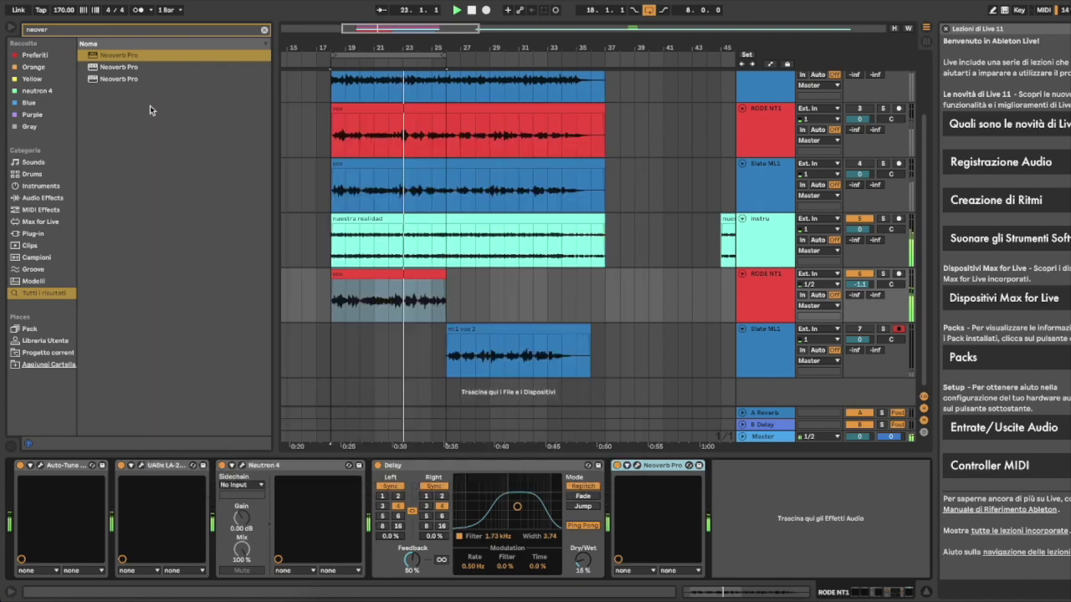
drag(366, 53, 481, 73)
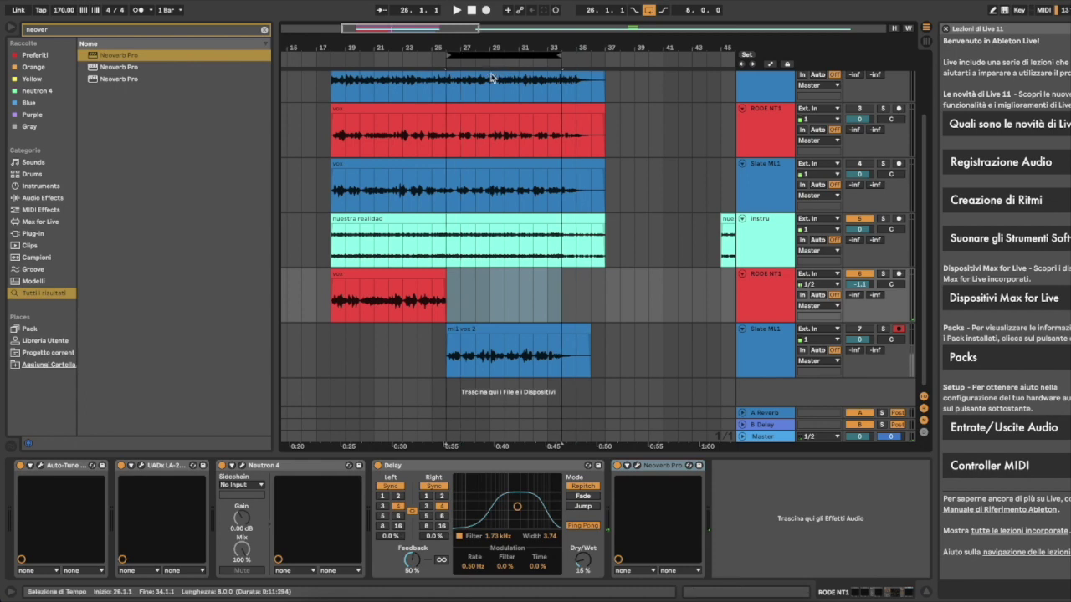
mouse_move(554, 56)
mouse_down()
mouse_move(585, 55)
mouse_move(569, 55)
mouse_up()
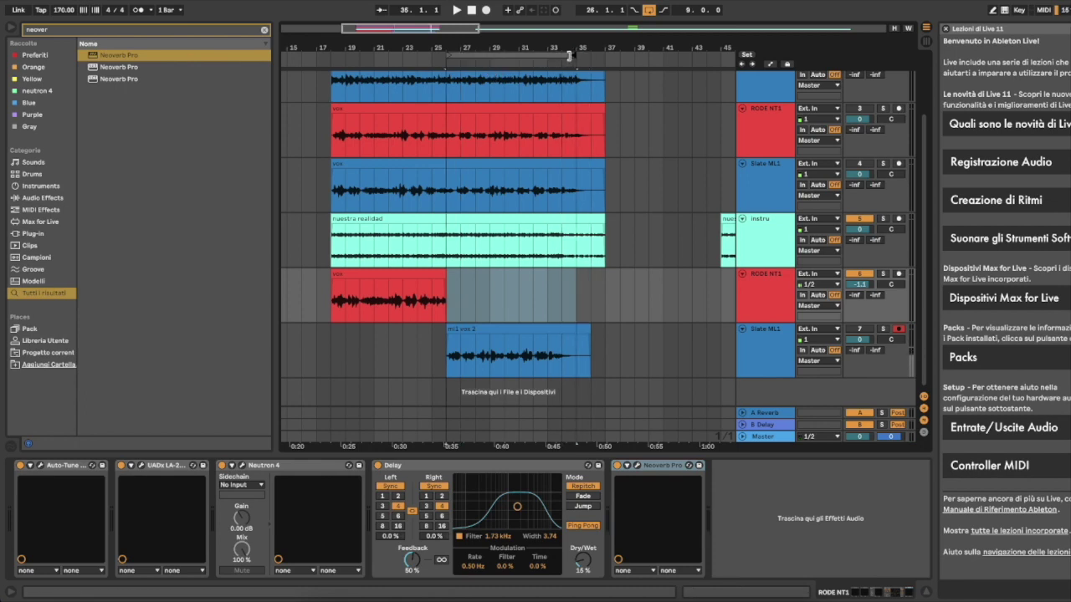
Copy Auto-Tune from the processed RODE NT1 track, activate the lower Slate ML1 track, paste it after the Virtual Mix device and start playback
click(68, 467)
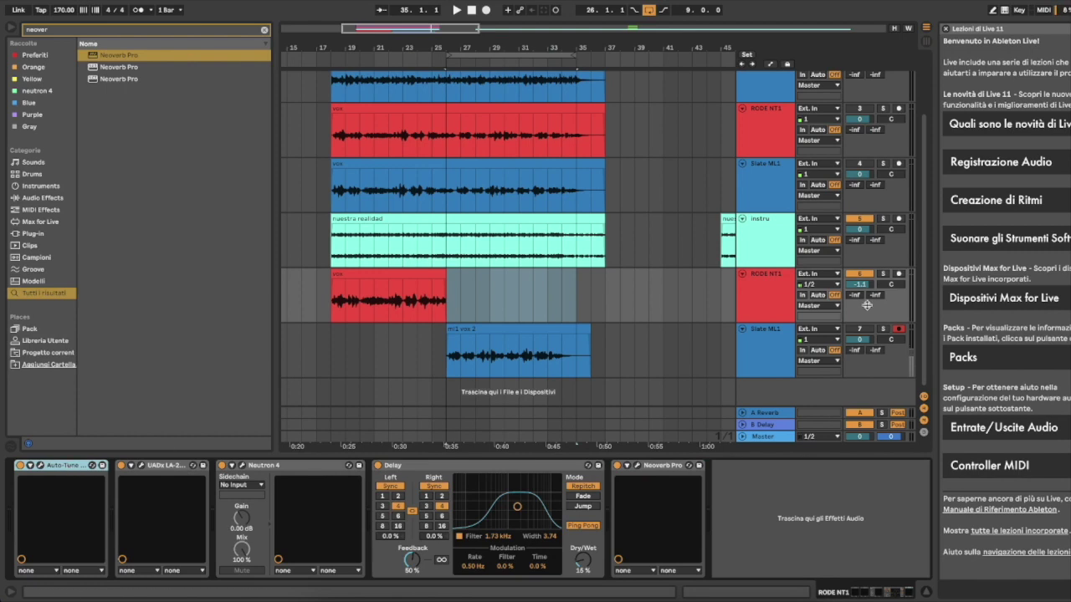
click(859, 332)
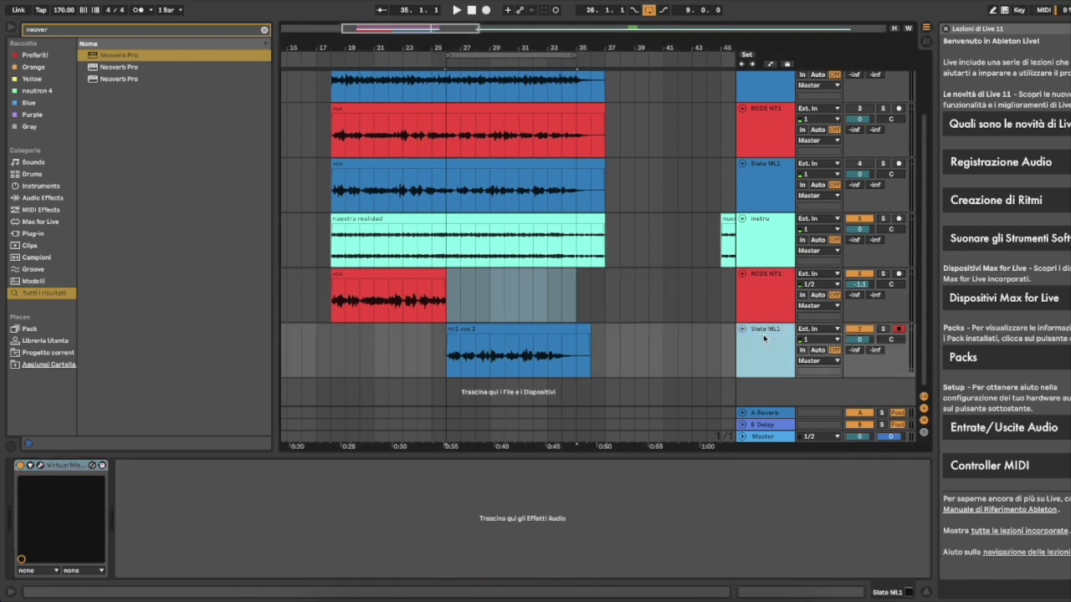
right_click(163, 551)
click(181, 557)
key(space)
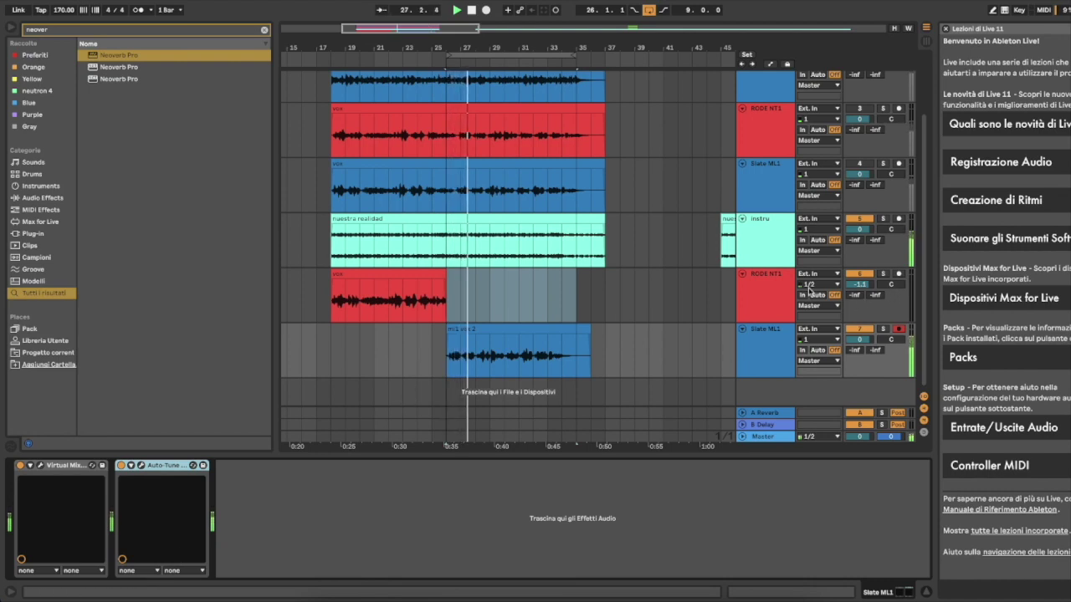
Copy the UADx LA-2A compressor from RODE NT1 to the end of the Slate ML1 chain and check its settings during playback
click(702, 281)
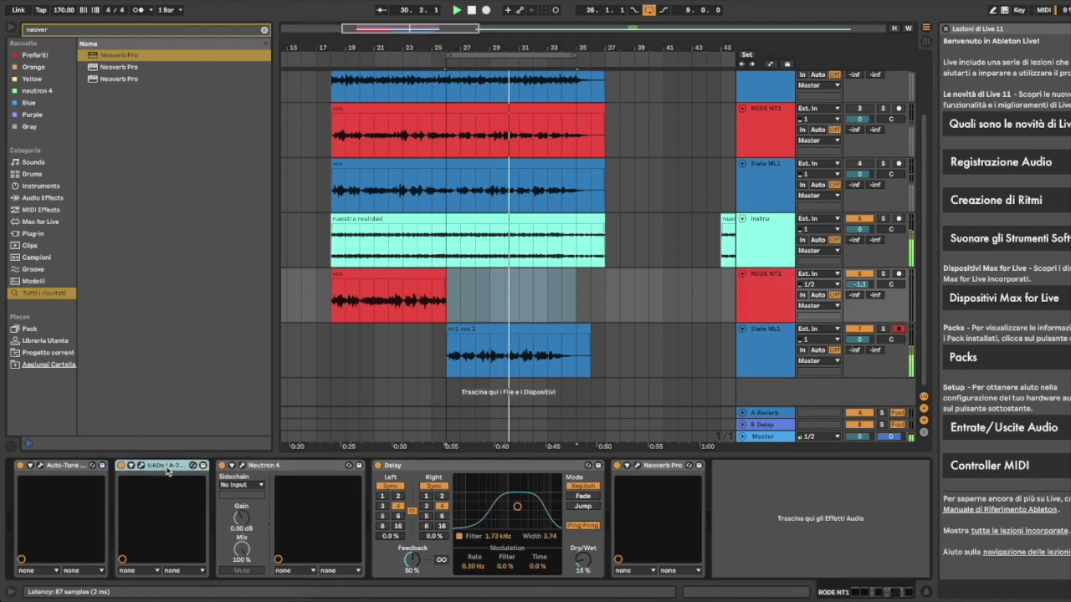
click(729, 344)
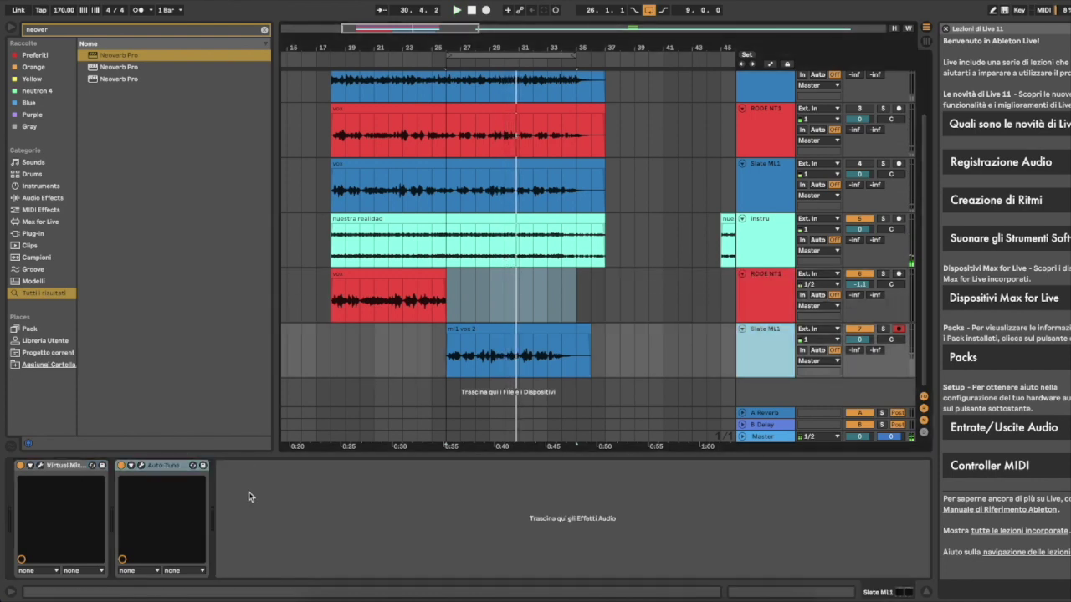
click(248, 497)
key(ctrl+v)
click(242, 466)
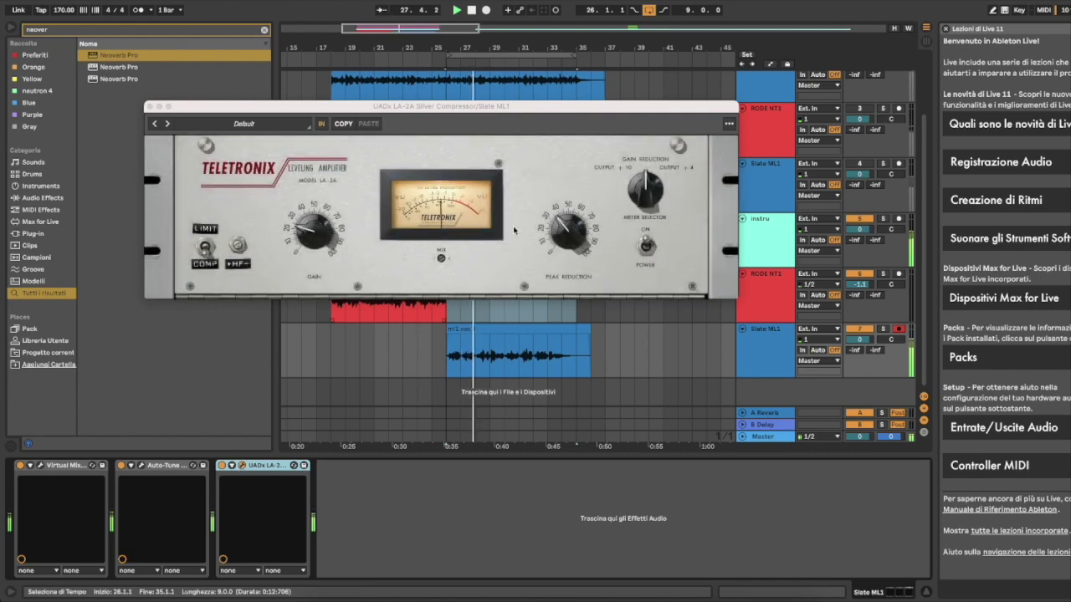
click(151, 107)
Copy Neutron 4 from RODE NT1 to the Slate ML1 chain after the LA-2A and open its window
key(Up)
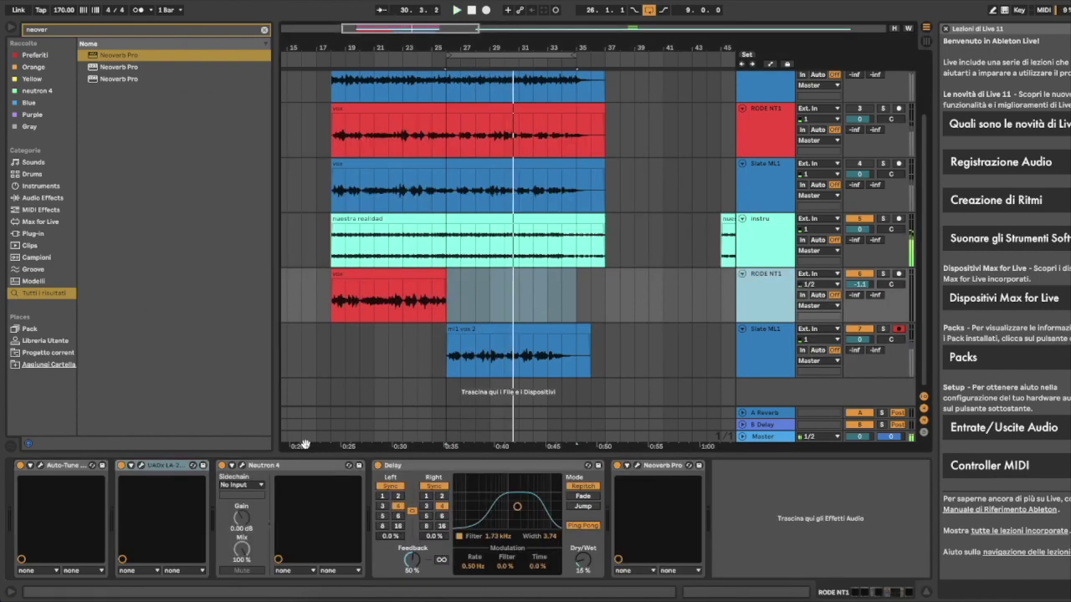
key(Right)
click(769, 344)
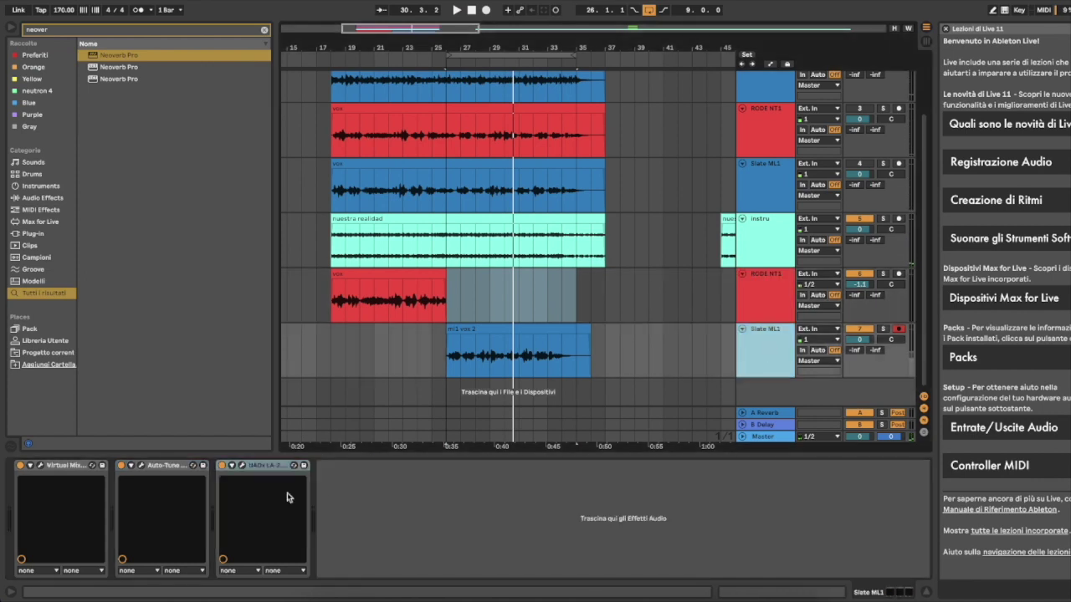
key(ctrl+v)
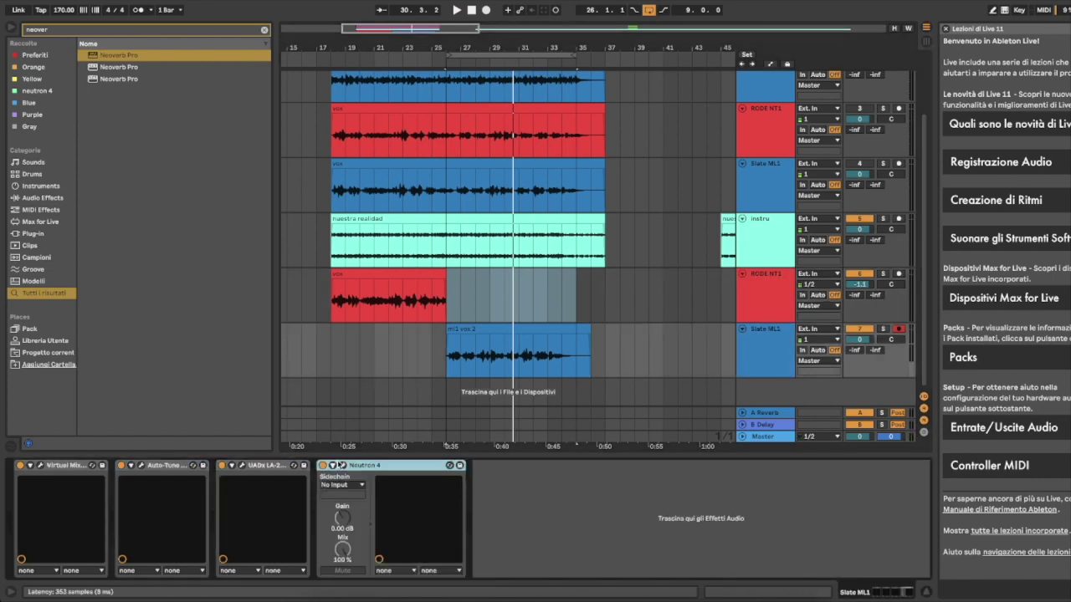
click(343, 465)
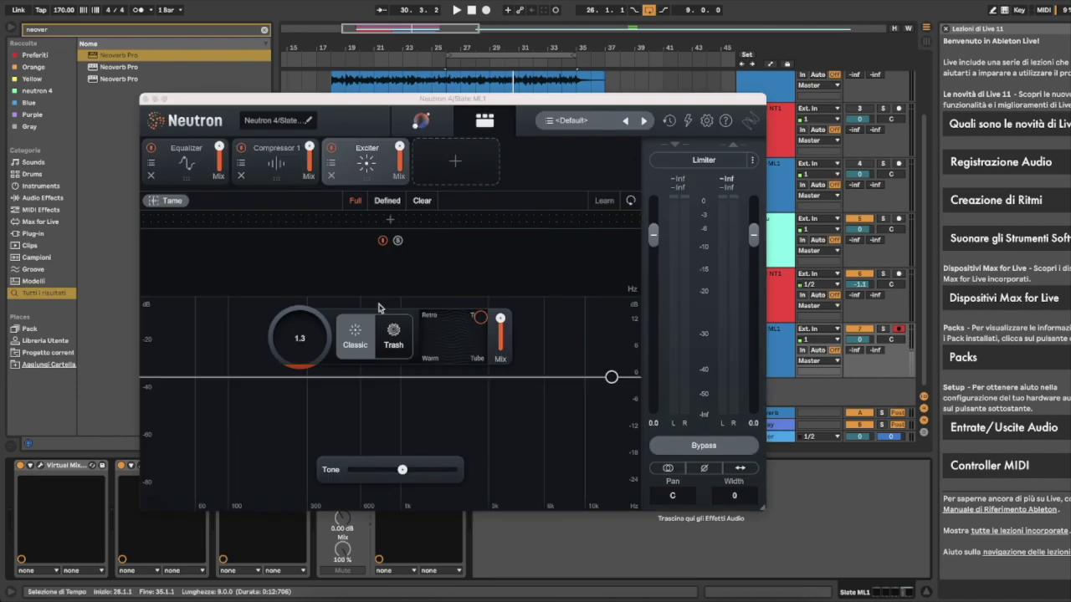
Bypass the Exciter and Compressor 1 in Neutron 4 and show the Equalizer module
click(332, 148)
click(242, 149)
click(184, 160)
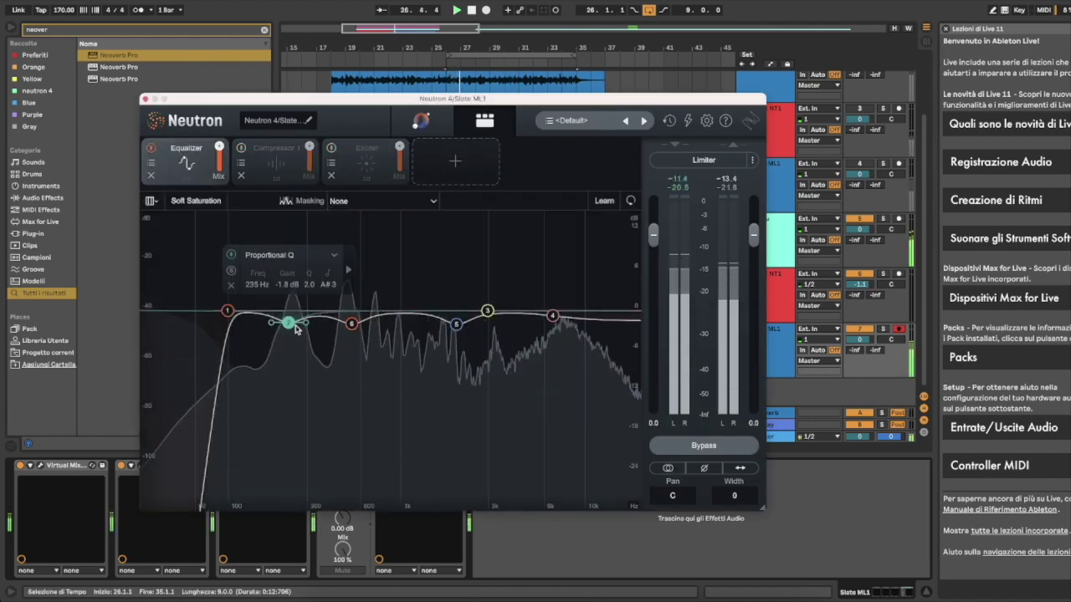
Flatten EQ band 6, soften the 235 Hz cut, move band 5 to 3126 Hz at -2.0 dB and set the 6709 Hz high shelf to -1.0 dB
drag(295, 329, 289, 316)
drag(350, 330, 350, 318)
drag(456, 325, 454, 319)
mouse_move(287, 310)
mouse_down()
mouse_move(285, 294)
mouse_move(293, 316)
mouse_up()
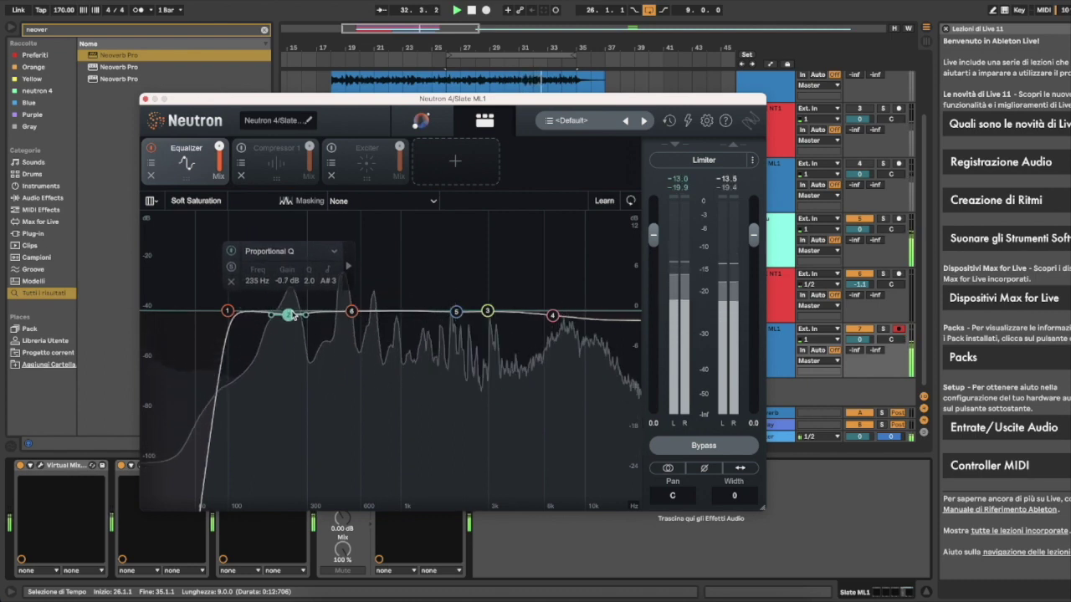
drag(455, 313, 491, 324)
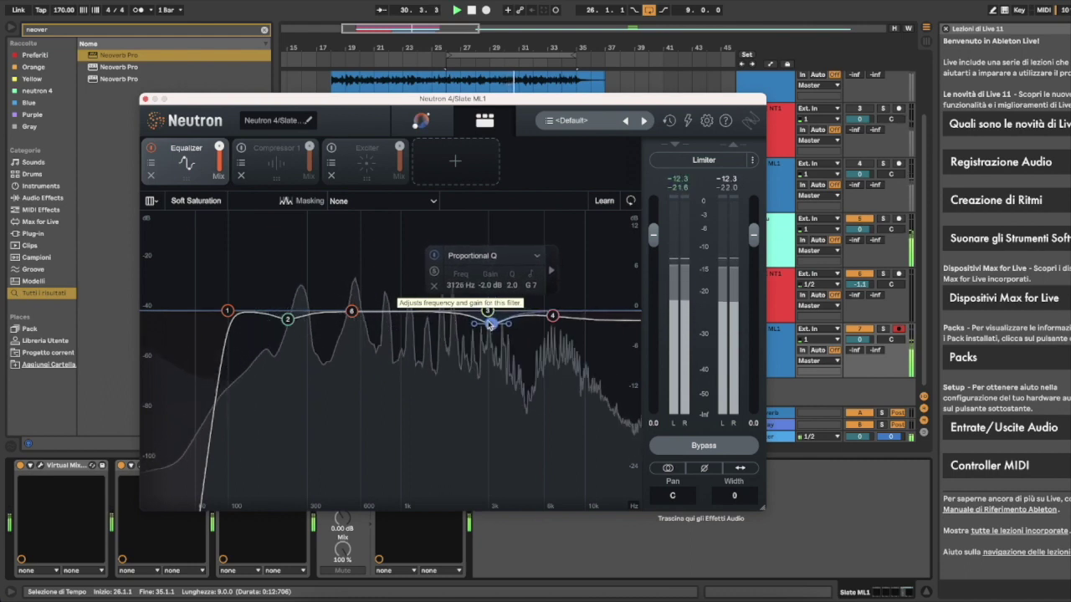
click(552, 314)
drag(552, 314, 552, 317)
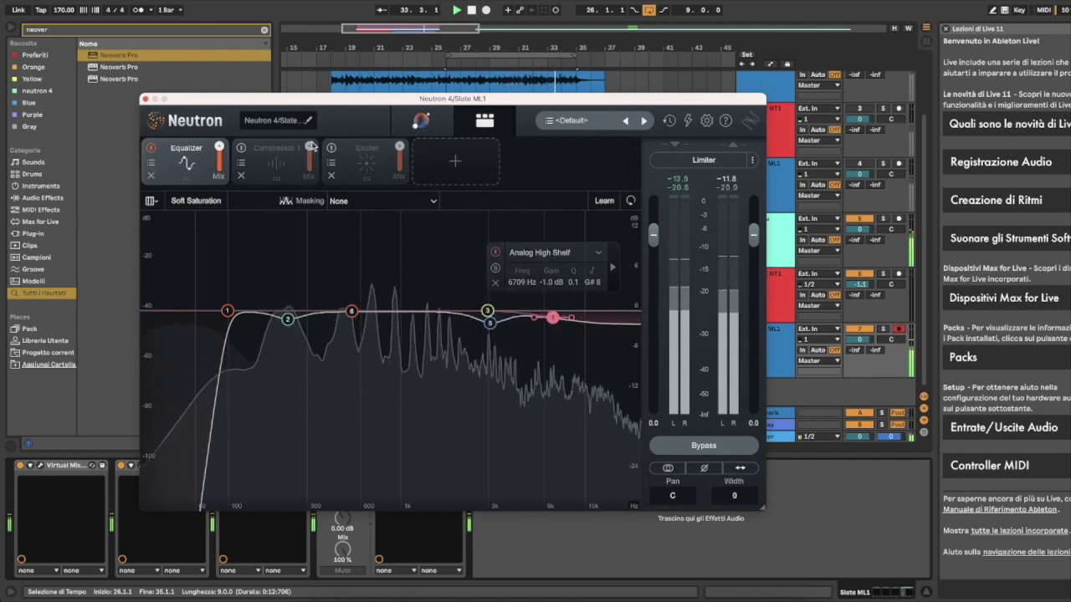
Re-enable Compressor 1 and the Exciter, and close the Neutron 4 window
click(240, 150)
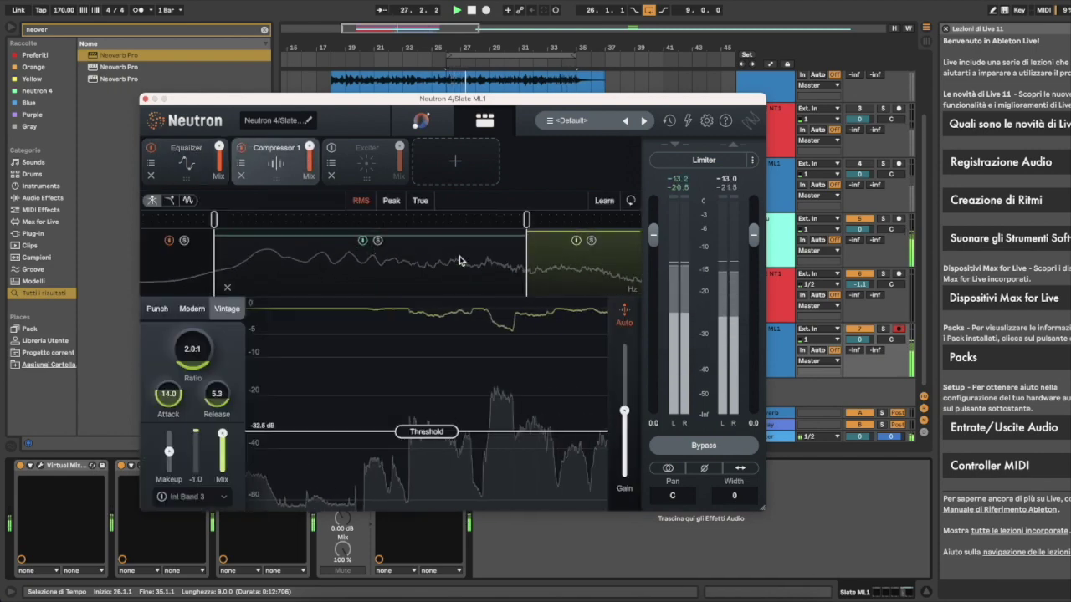
click(331, 147)
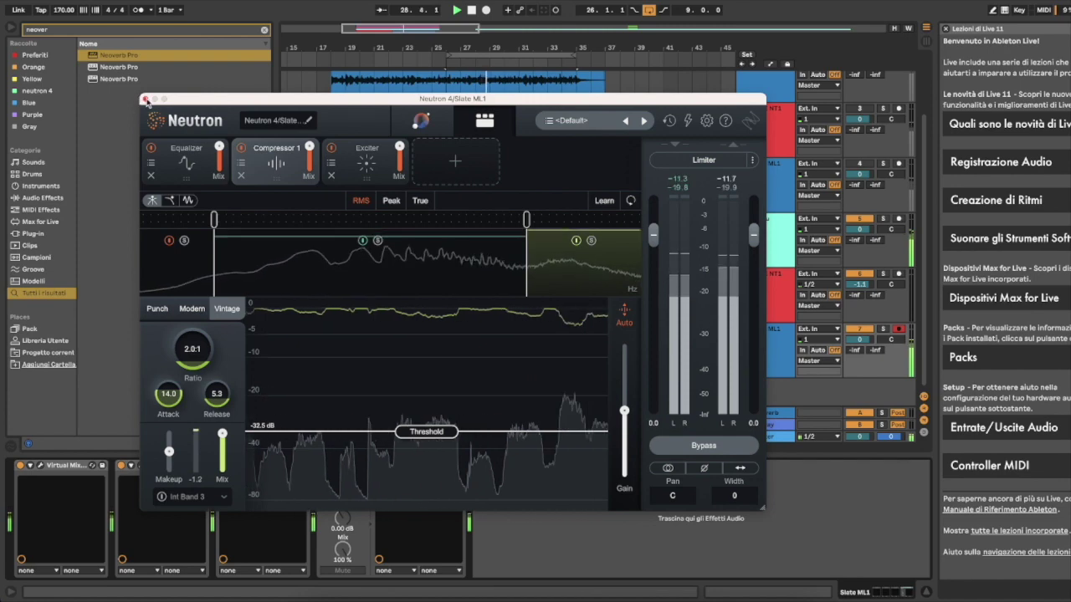
click(145, 98)
Copy Delay and Neoverb Pro together from RODE NT1 to the end of the Slate ML1 chain
click(756, 315)
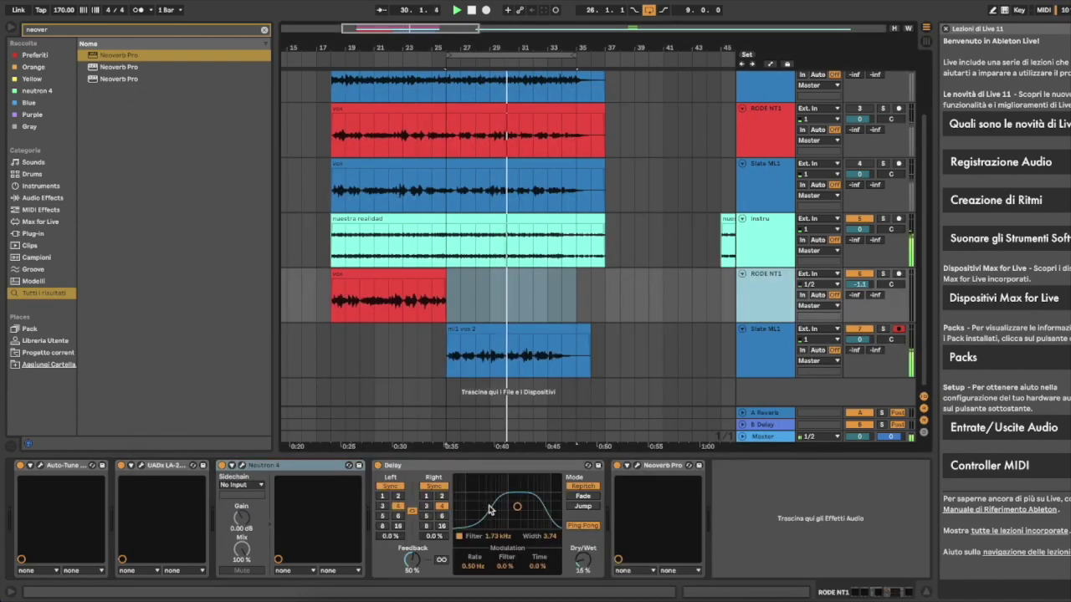
click(507, 463)
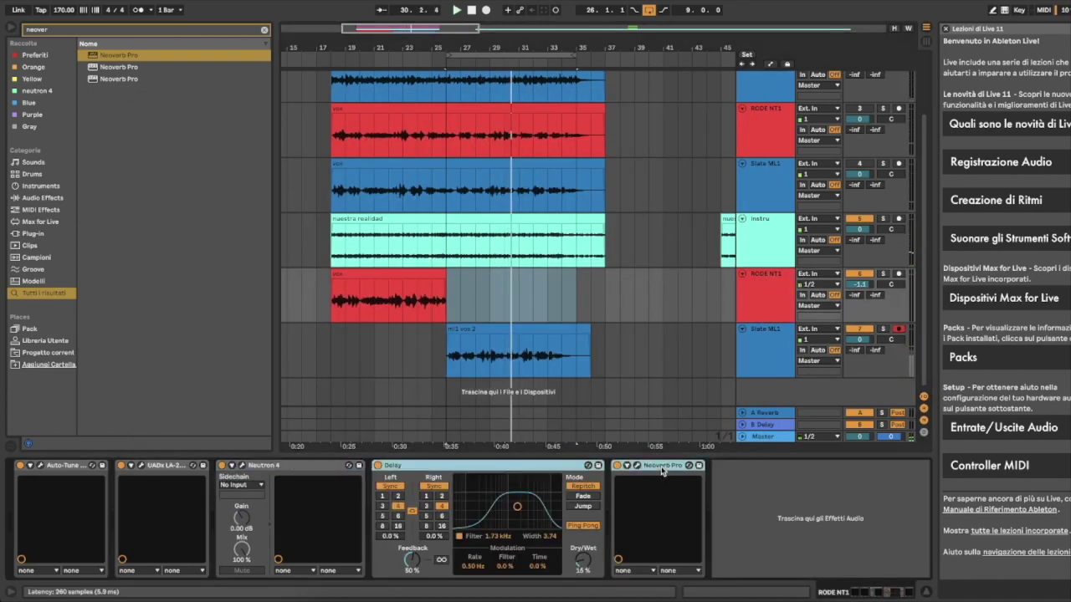
click(754, 354)
right_click(491, 549)
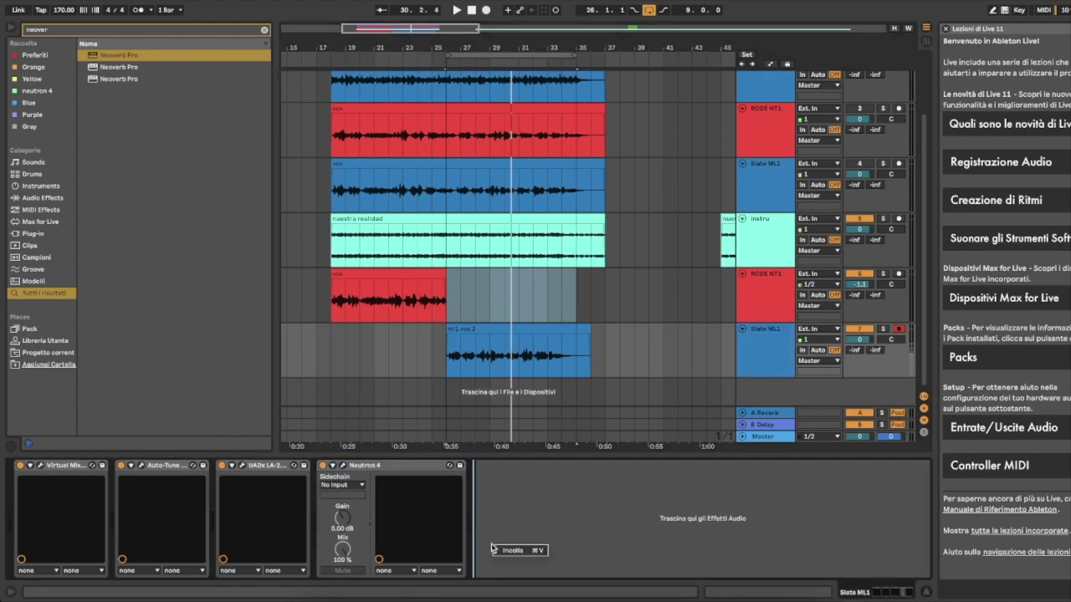
click(510, 551)
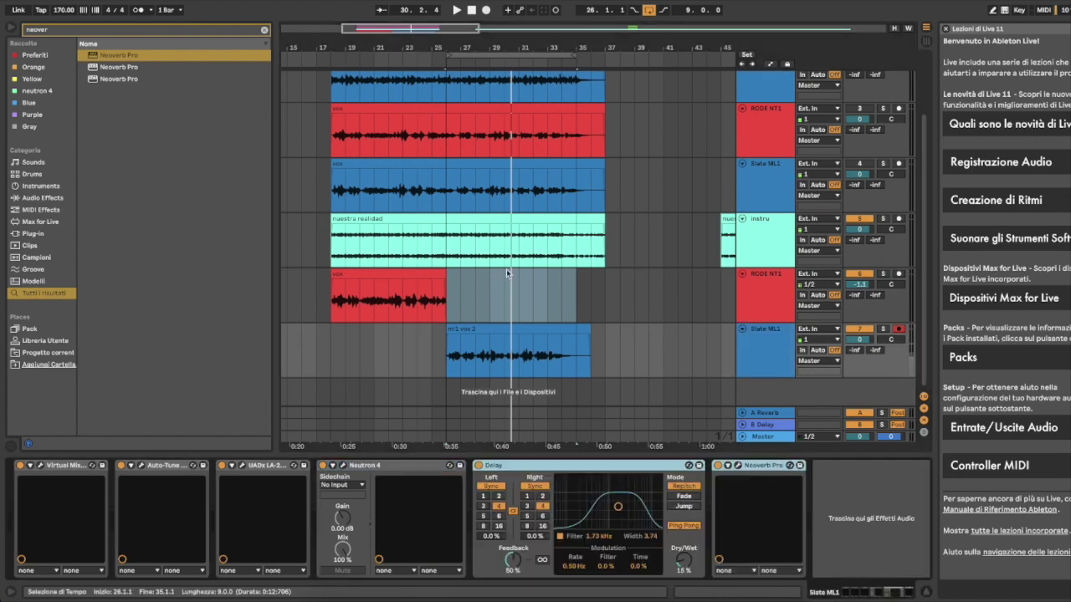
Search the browser for nectar and add Nectar 3 to the processed RODE NT1 track
click(263, 31)
text(necta)
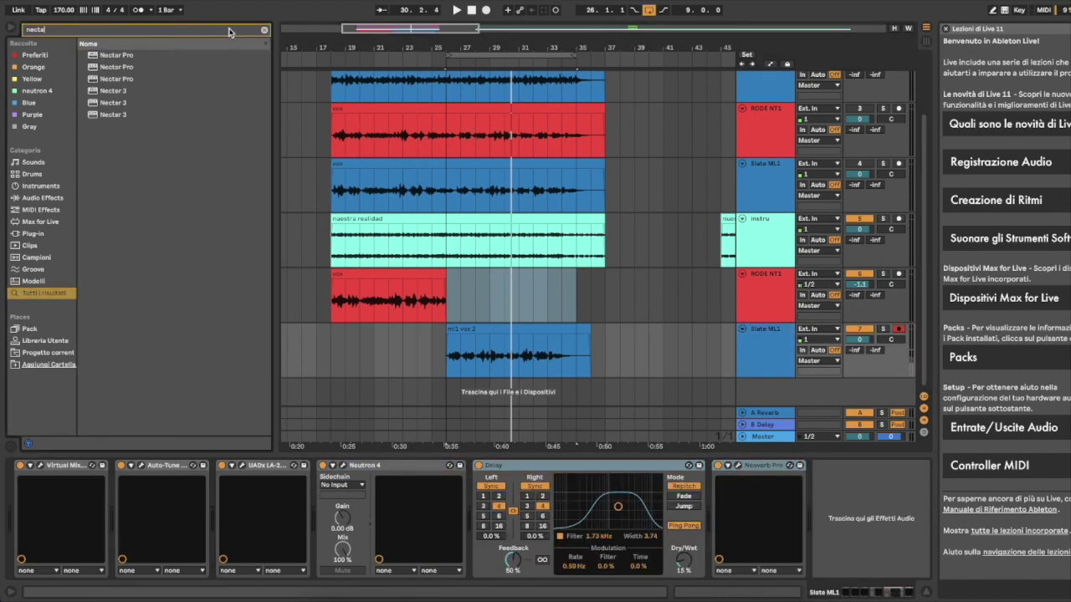
drag(118, 94, 350, 222)
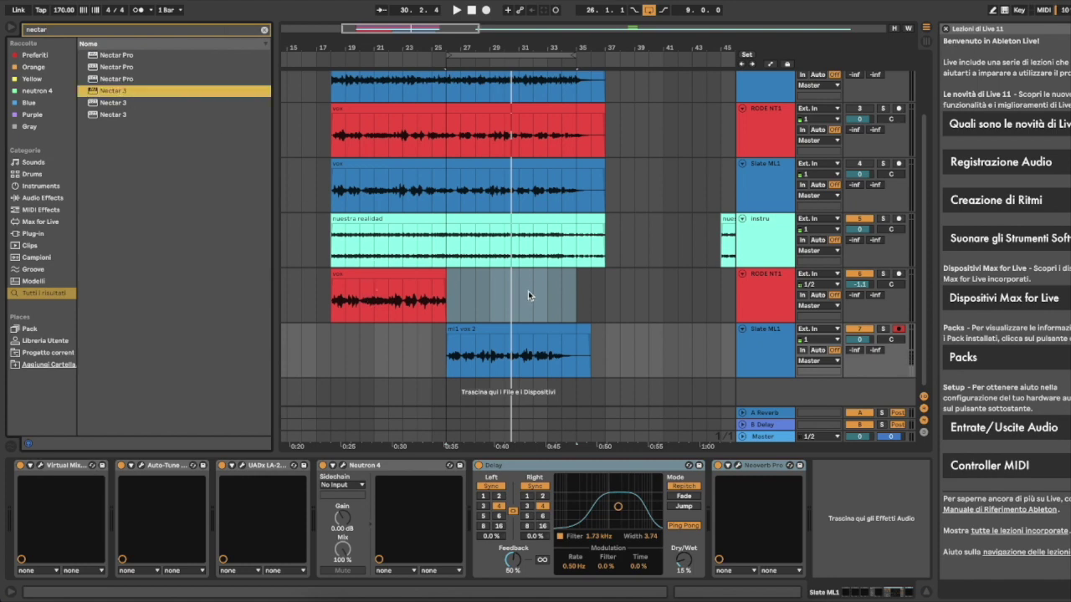
drag(528, 295, 528, 295)
click(247, 186)
click(247, 186)
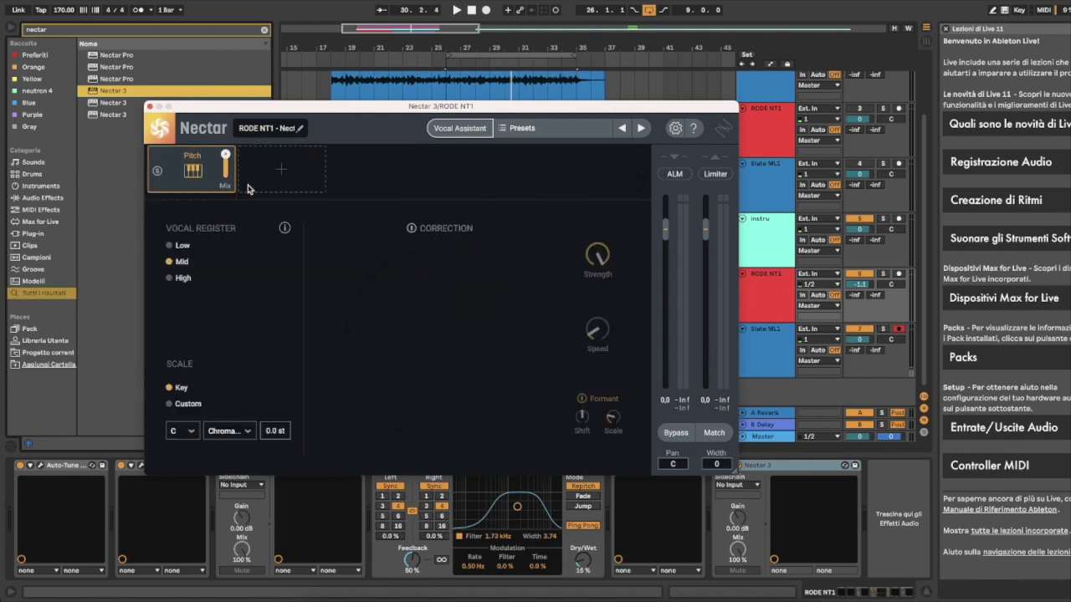
Add a De-Esser module after Pitch in Nectar 3 and lower its threshold to -9.6 dB
click(268, 188)
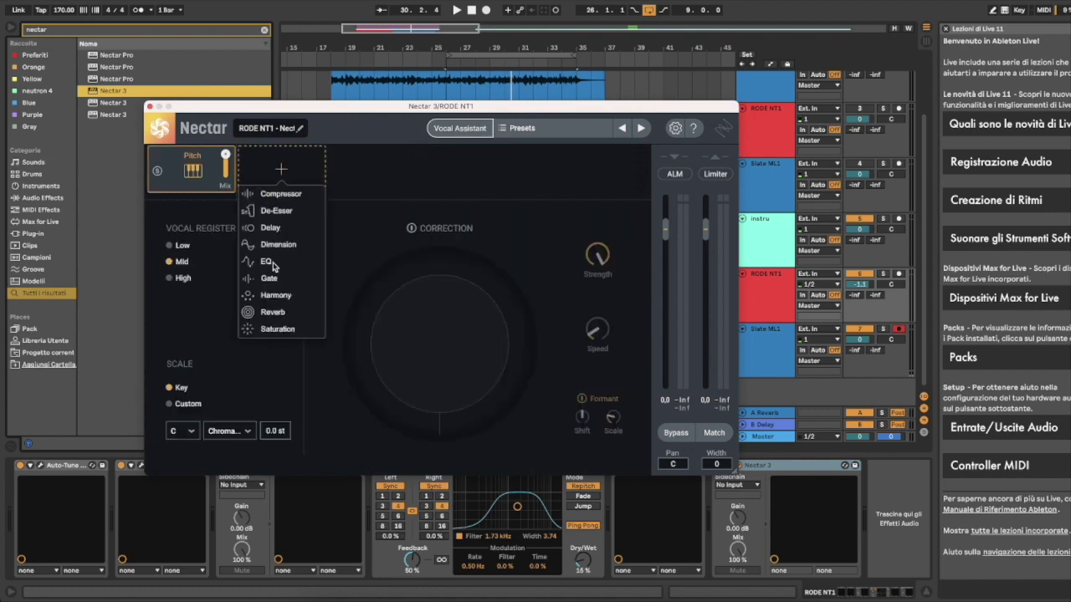
click(294, 214)
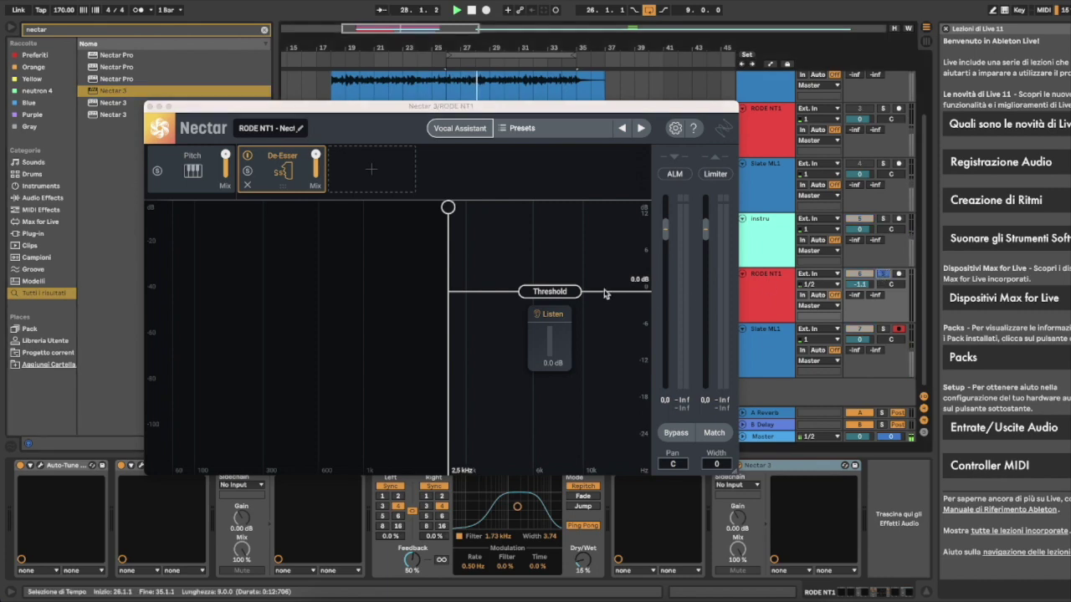
drag(554, 293, 571, 353)
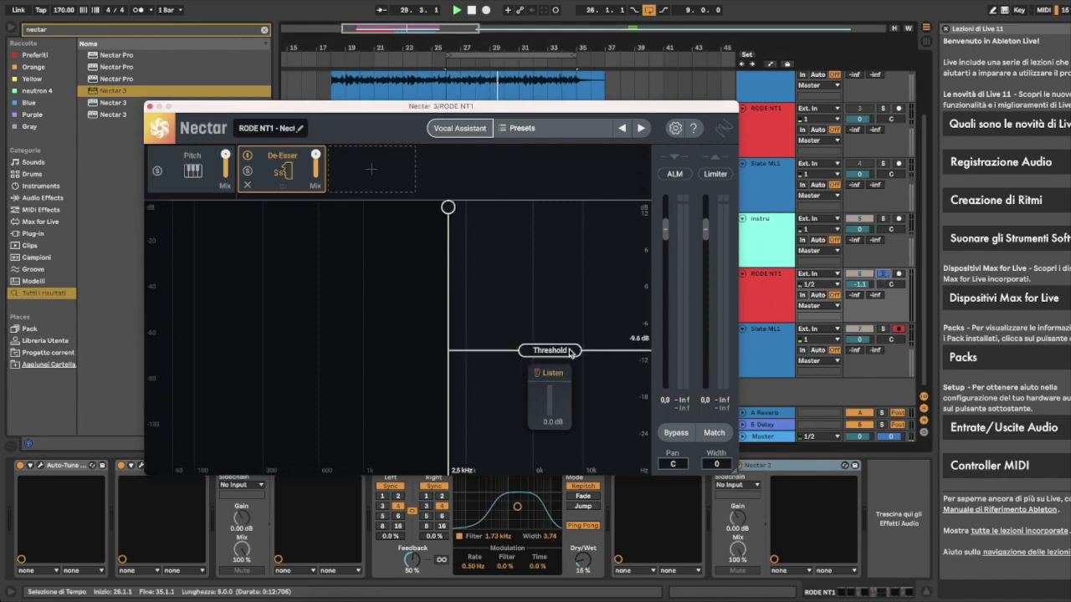
Play the RODE NT1 vocal from bar 18, set the De-Esser threshold to -7.0 dB and close Nectar 3
click(335, 92)
key(space)
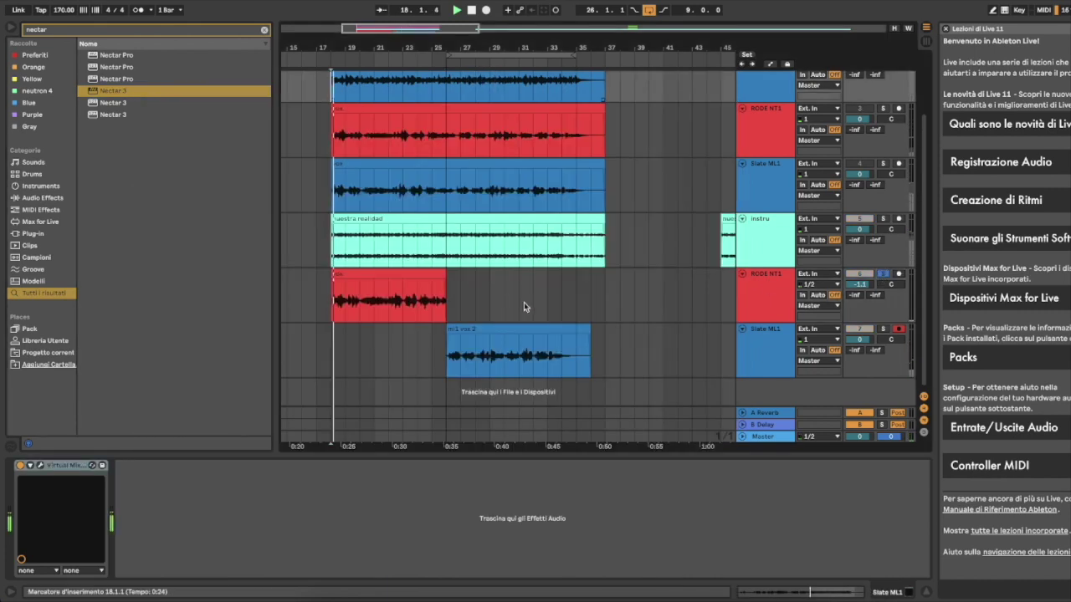
click(767, 283)
drag(559, 349, 558, 342)
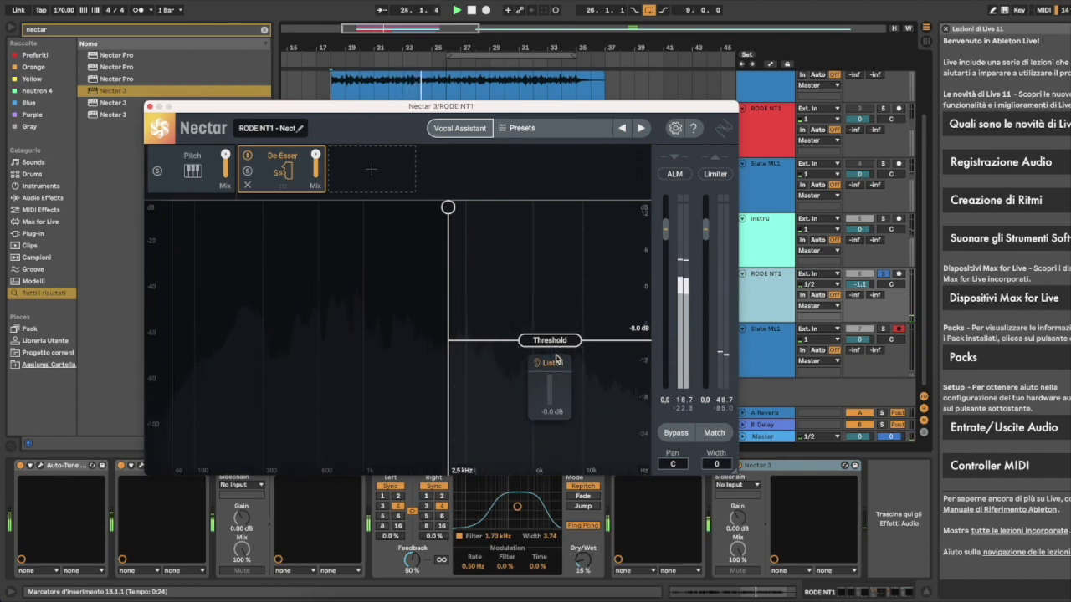
drag(550, 340, 558, 336)
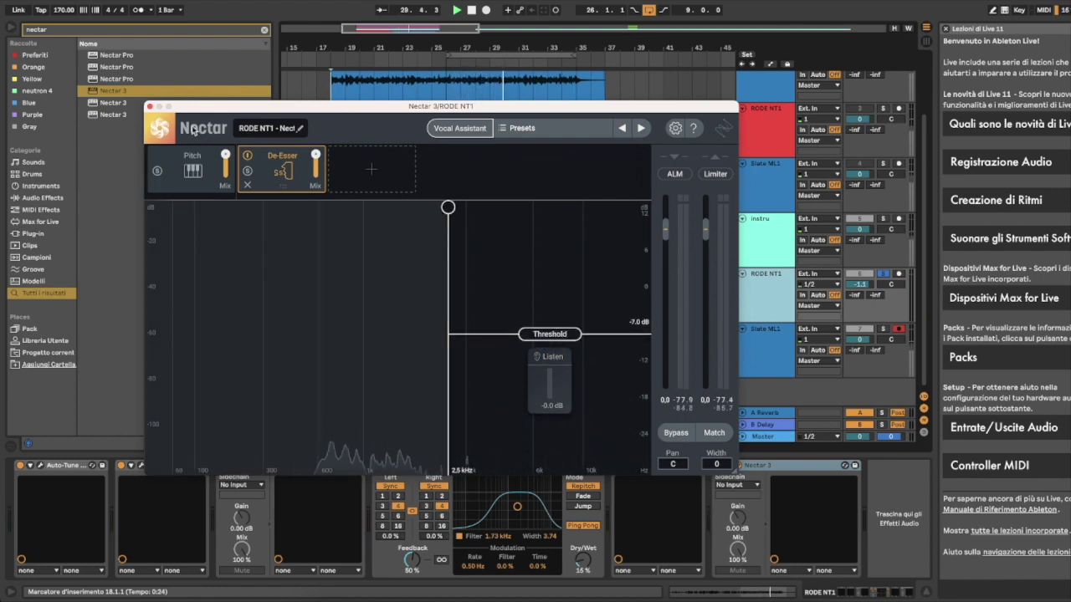
click(149, 107)
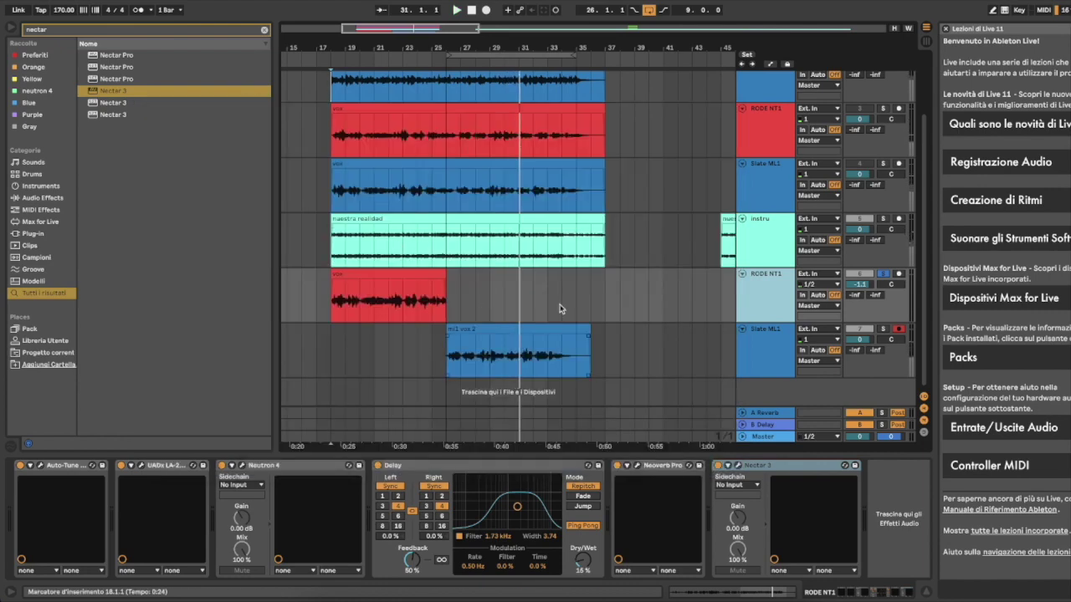
Turn off solo on RODE NT1 and copy Nectar 3 to the end of the Slate ML1 chain
click(882, 273)
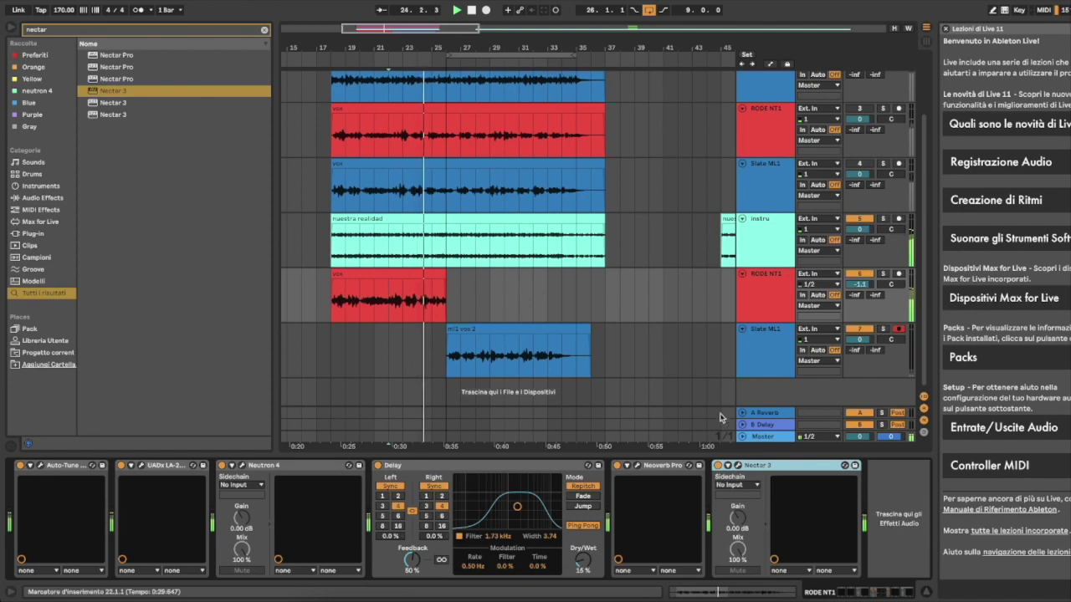
key(Down)
drag(832, 521, 849, 525)
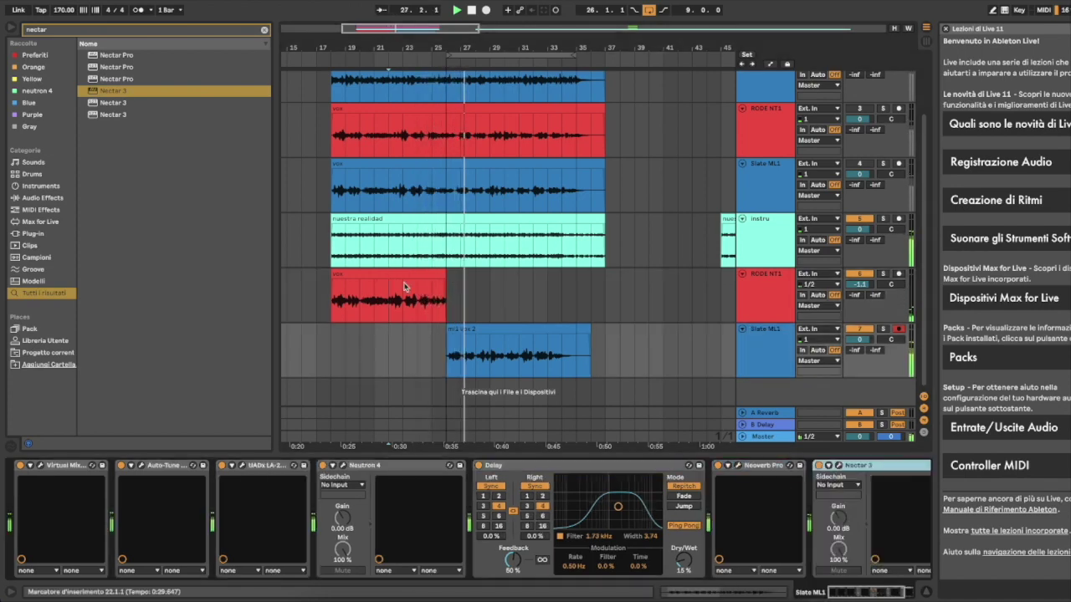
Adjust the Dry/Wet level of Neoverb Pro on the processed Slate ML1 track and close the plug-in
click(780, 376)
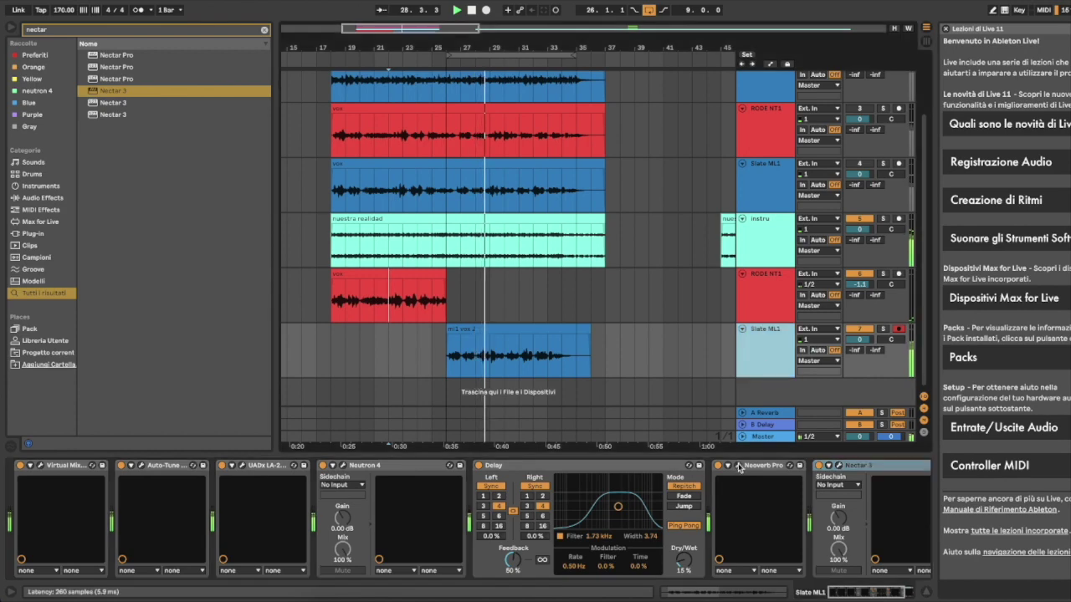
click(556, 333)
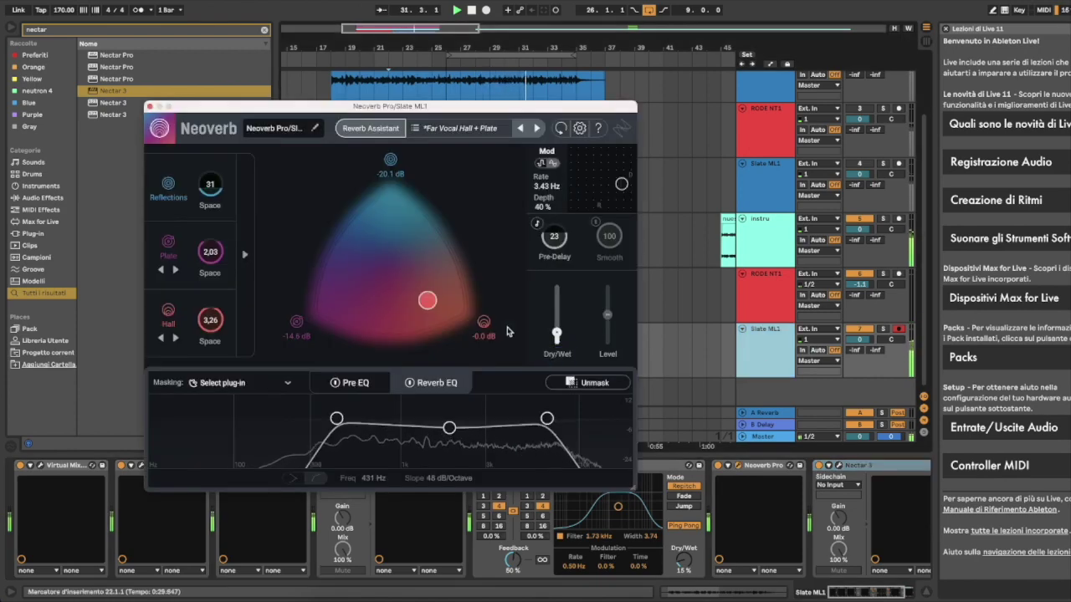
click(148, 107)
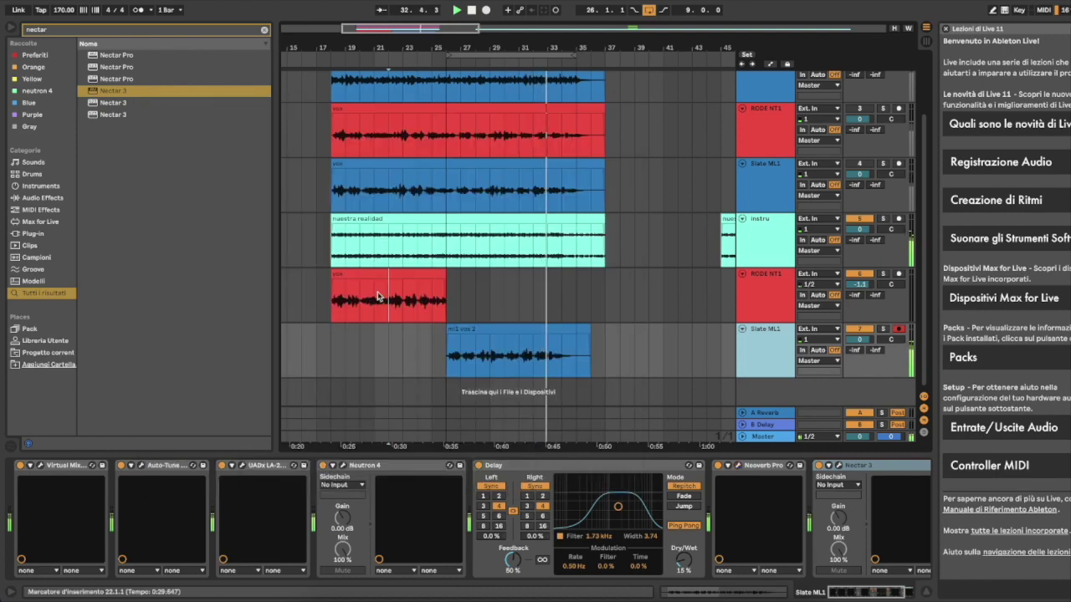
Play the mix from bar 18 and set the processed Slate ML1 track volume to -1.1 dB
click(333, 315)
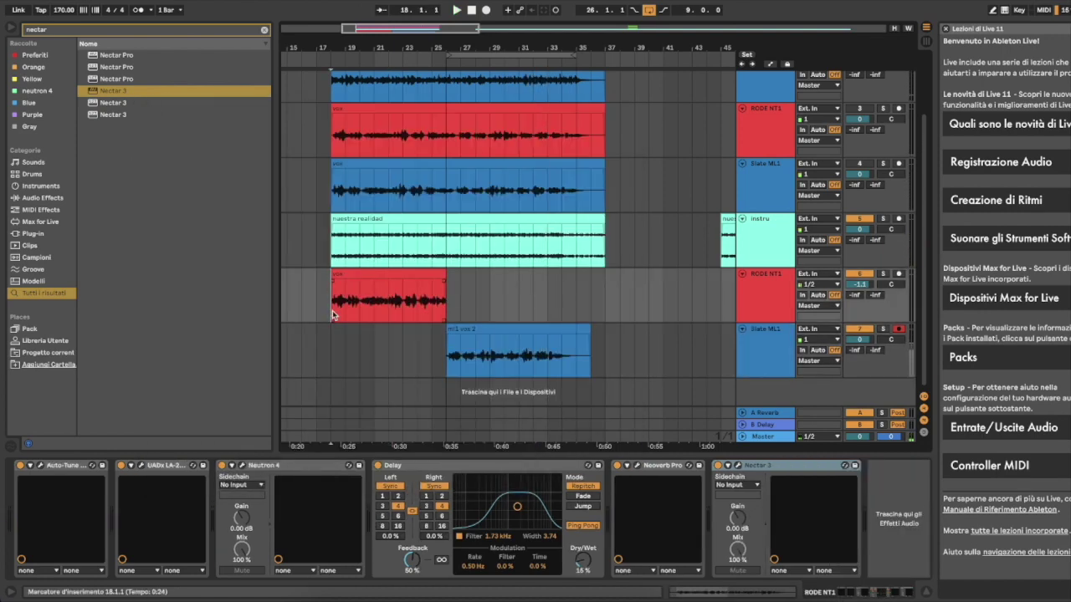
key(space)
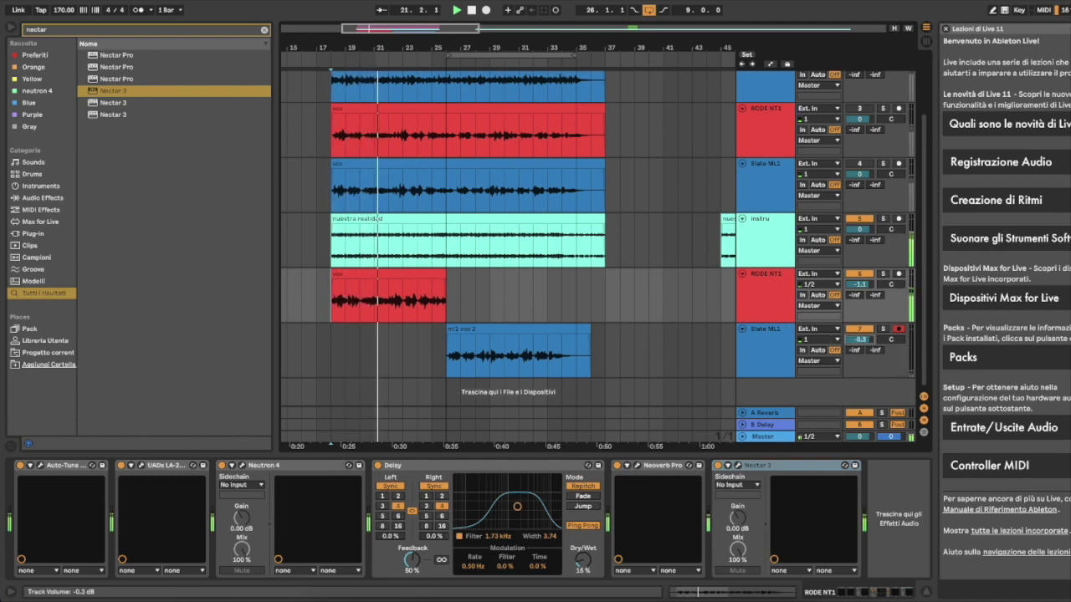
drag(861, 337, 867, 341)
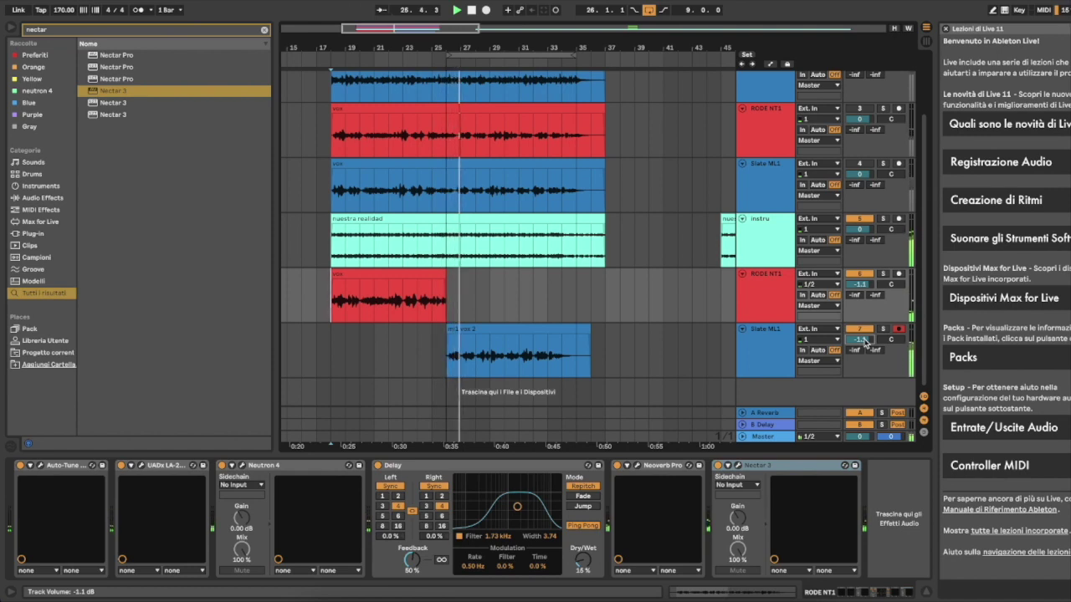
Replay from bar 24 several times to compare the RODE NT1 vocal with the Slate ML1 vocal across their transition
click(412, 301)
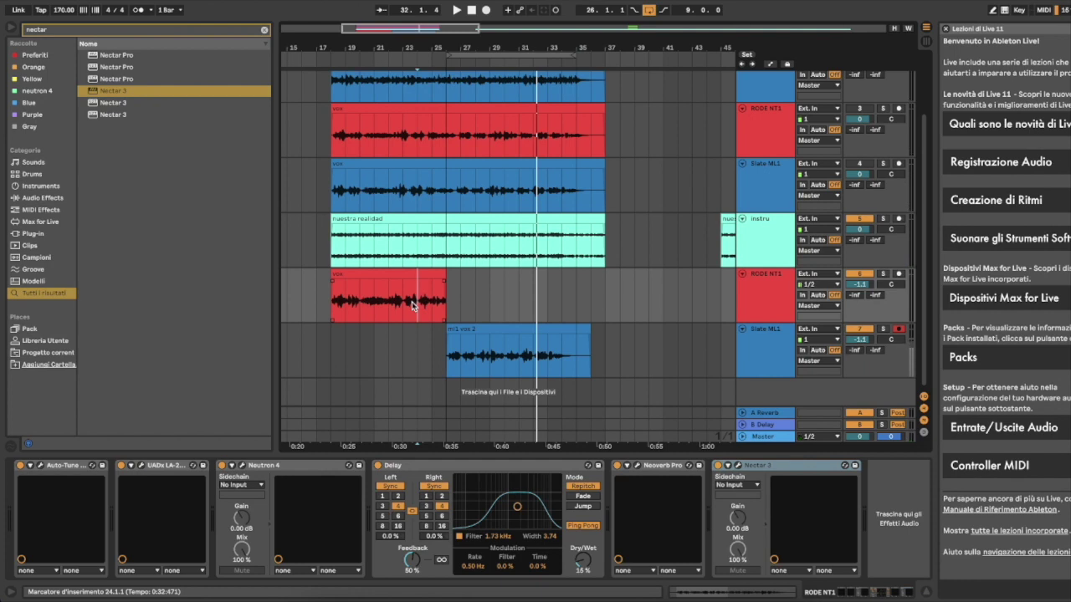
key(space)
key(space)
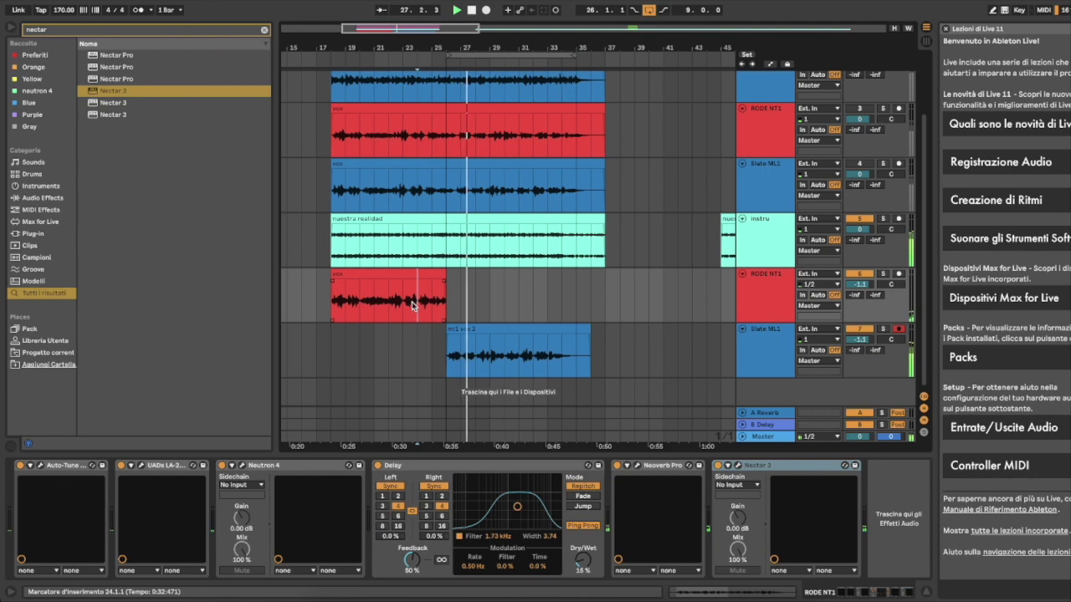
key(space)
key(space)
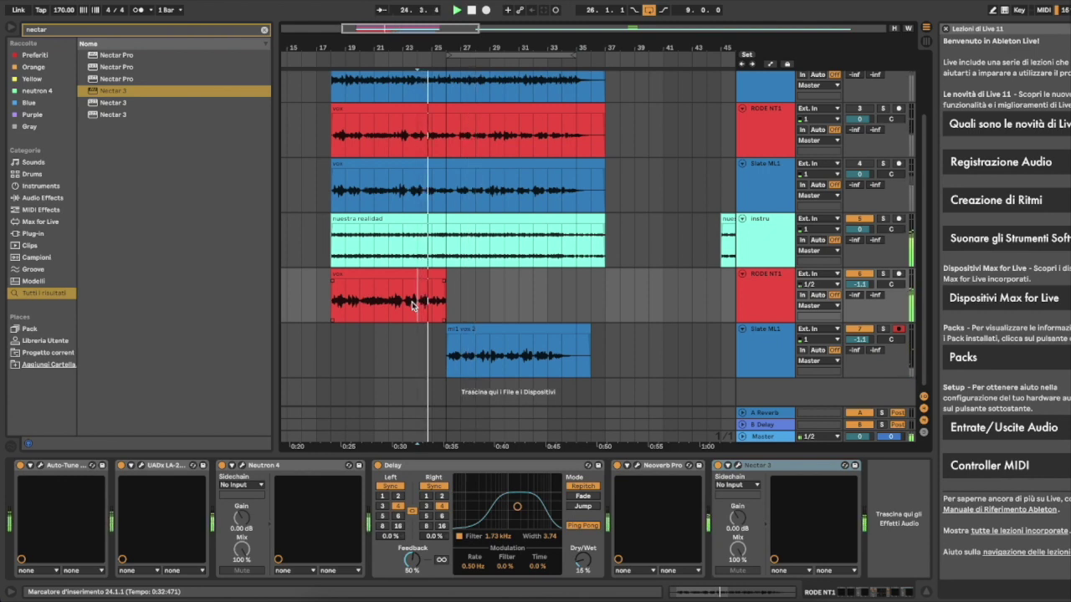
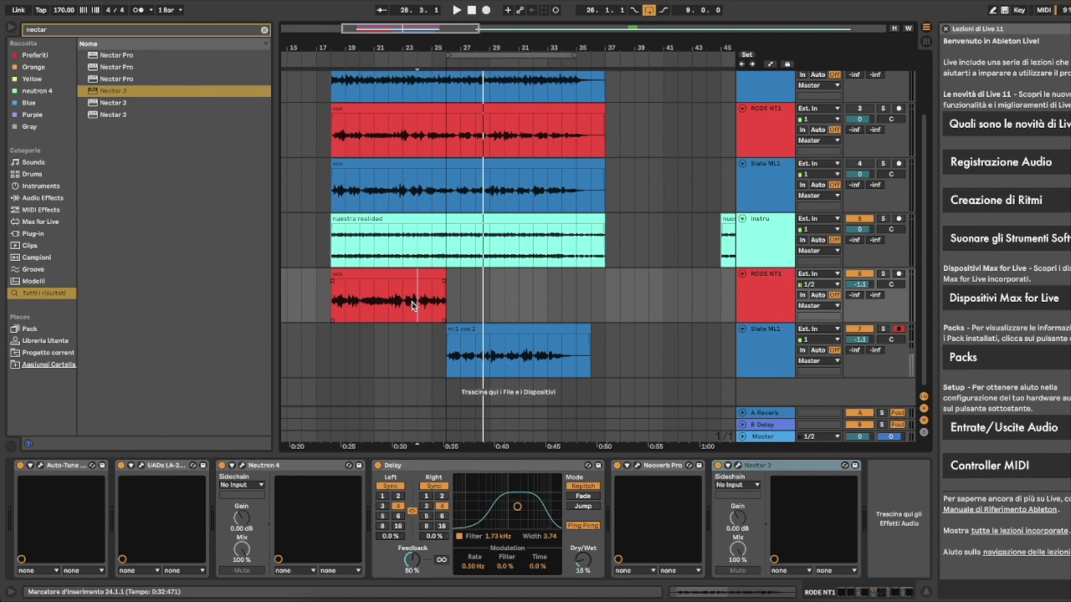
key(space)
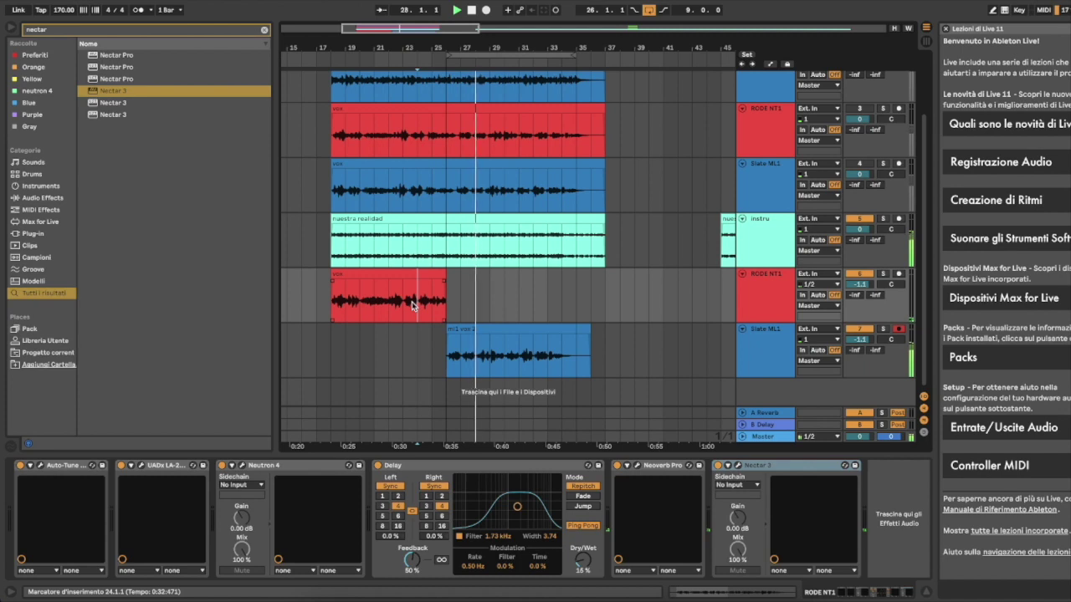
key(space)
key(space)
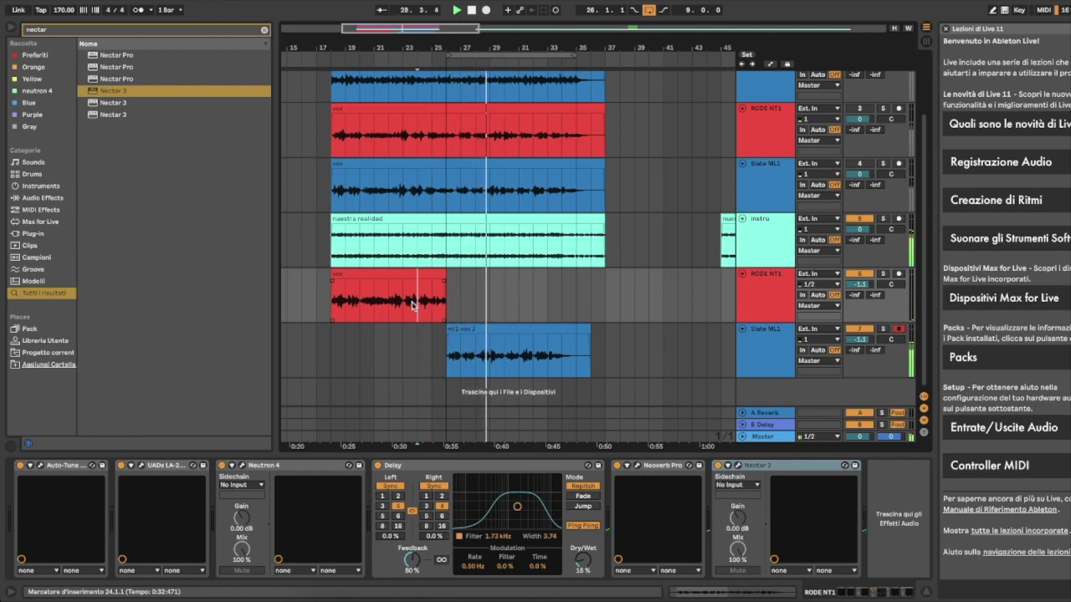
key(ctrl+l)
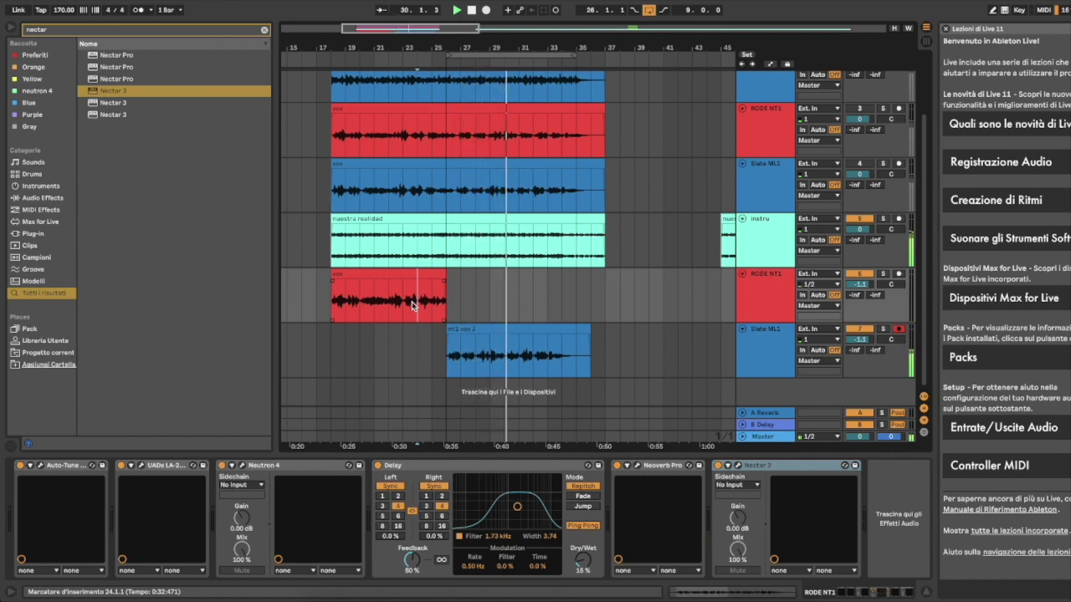
Play the processed Slate ML1 vocal from bar 26, bypassing and re-enabling Virtual Mix Rack to compare the sound
click(761, 367)
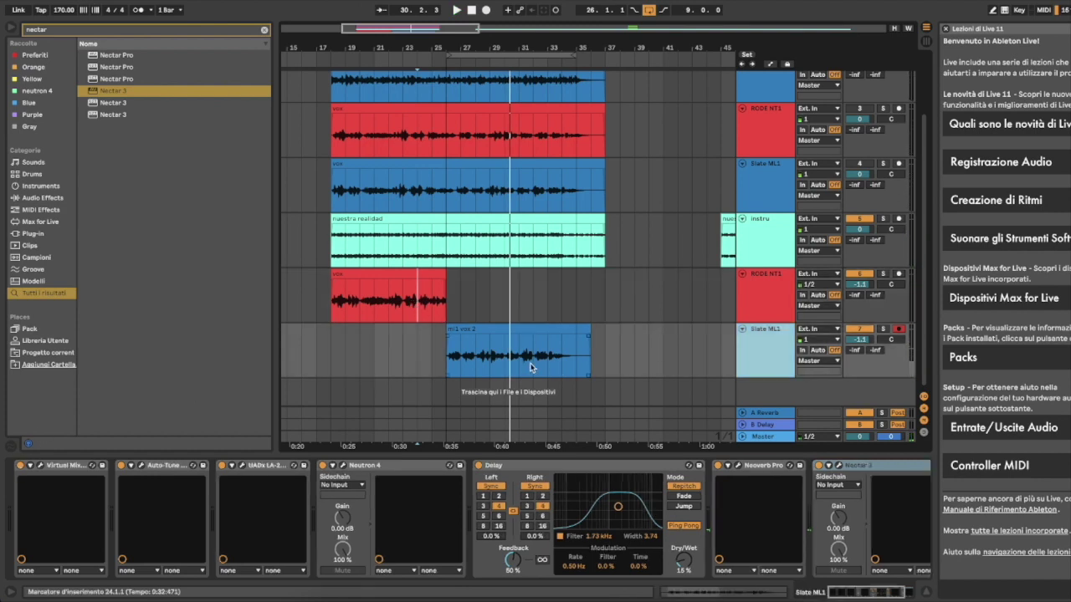
click(448, 360)
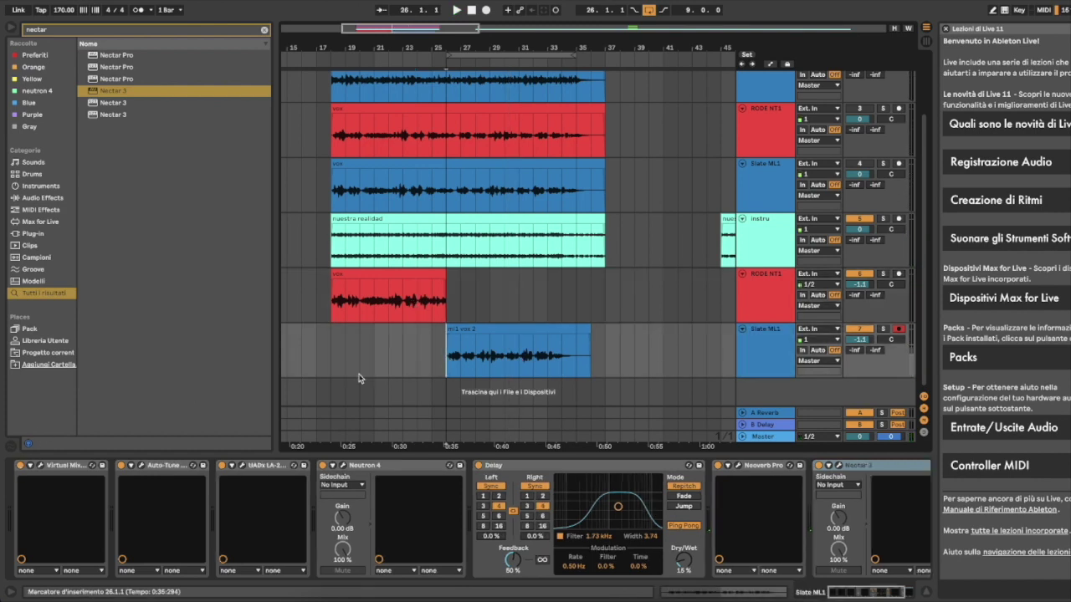
click(20, 465)
key(space)
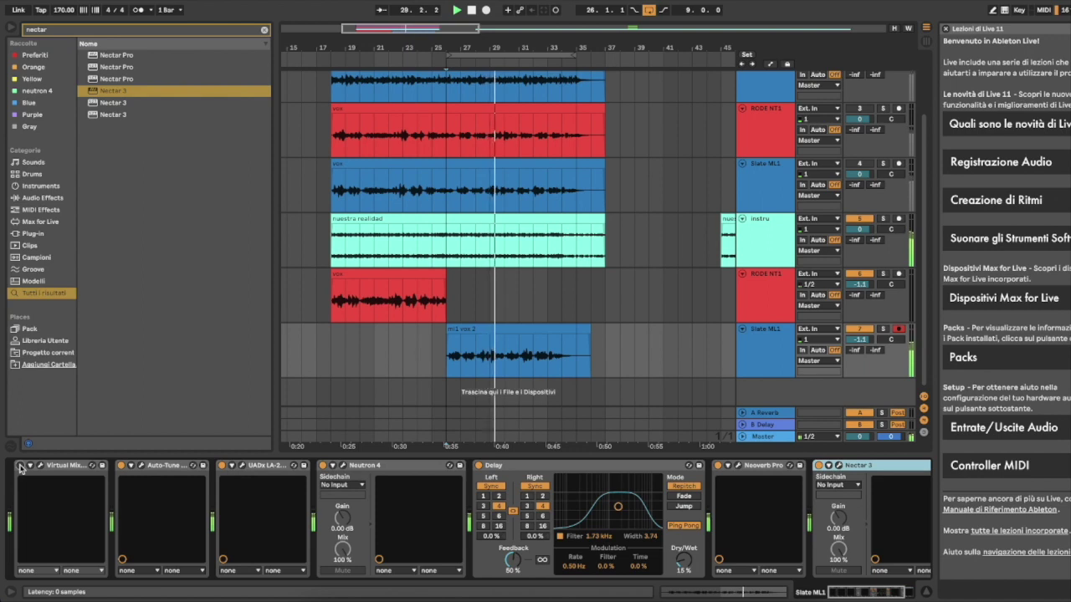
key(space)
key(space)
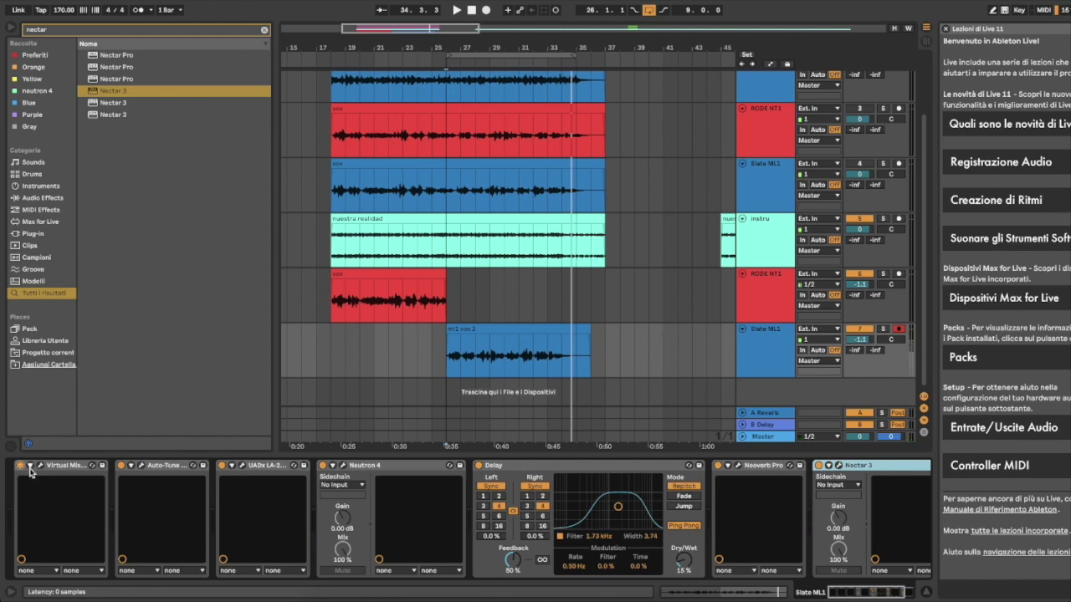
Open Virtual Mix Rack on Slate ML1, view the Classic 87 module's microphone models and close the plug-in
click(41, 466)
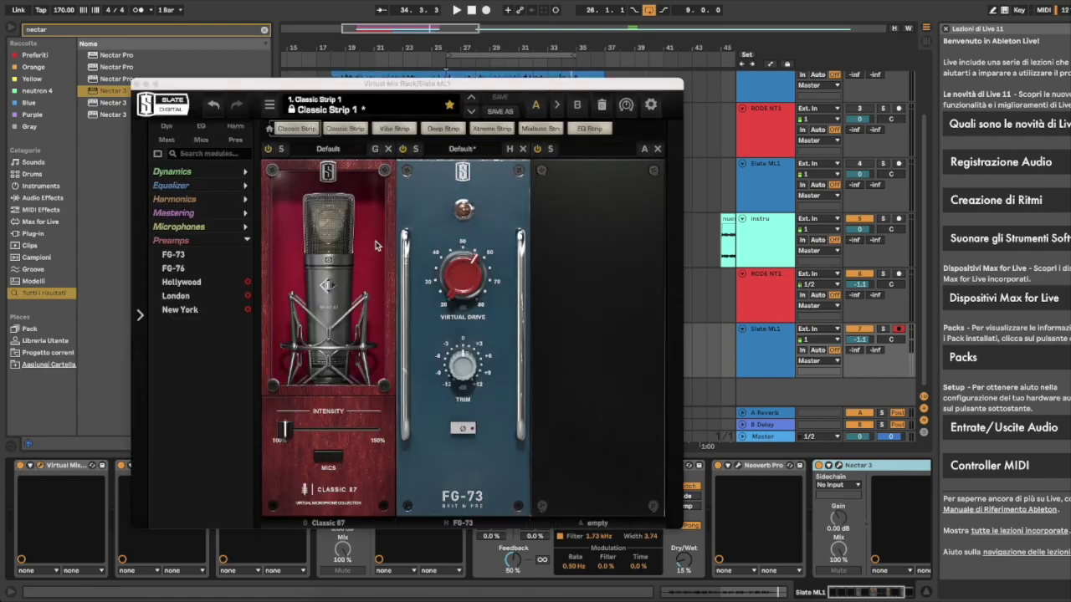
click(330, 456)
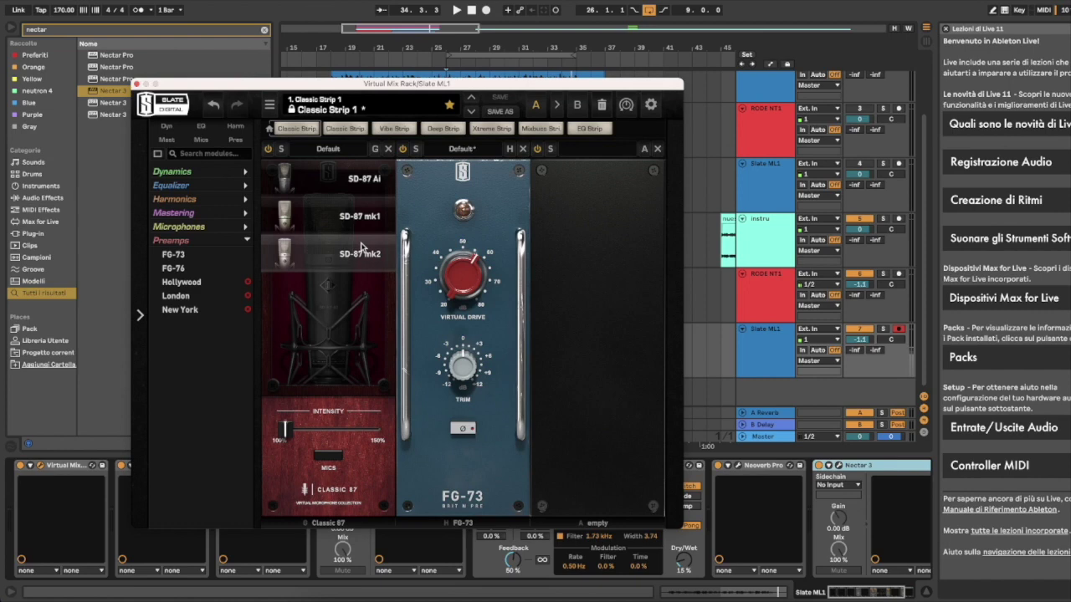
click(137, 84)
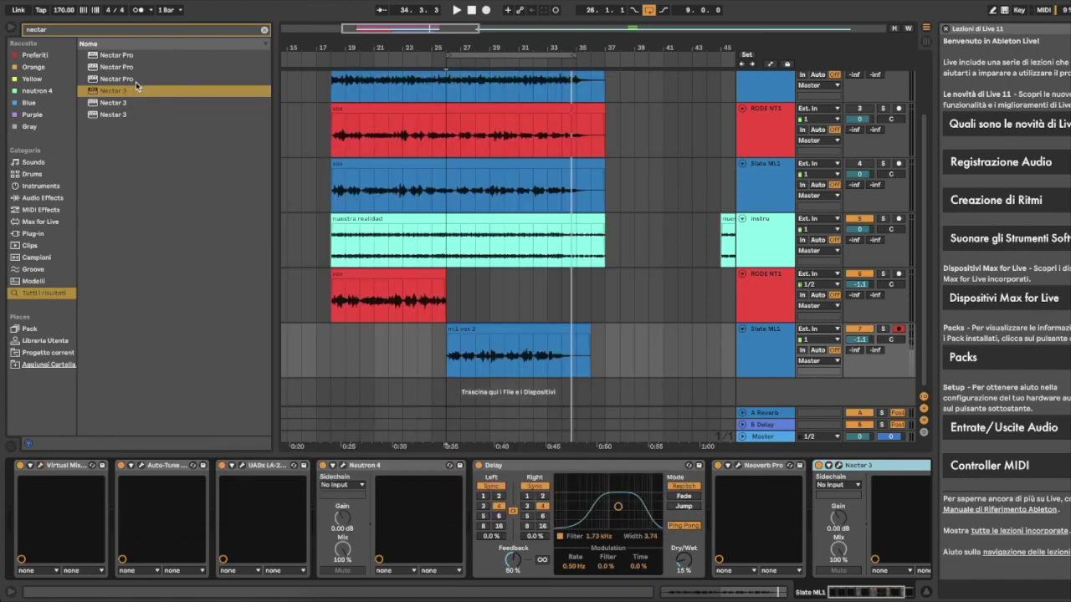